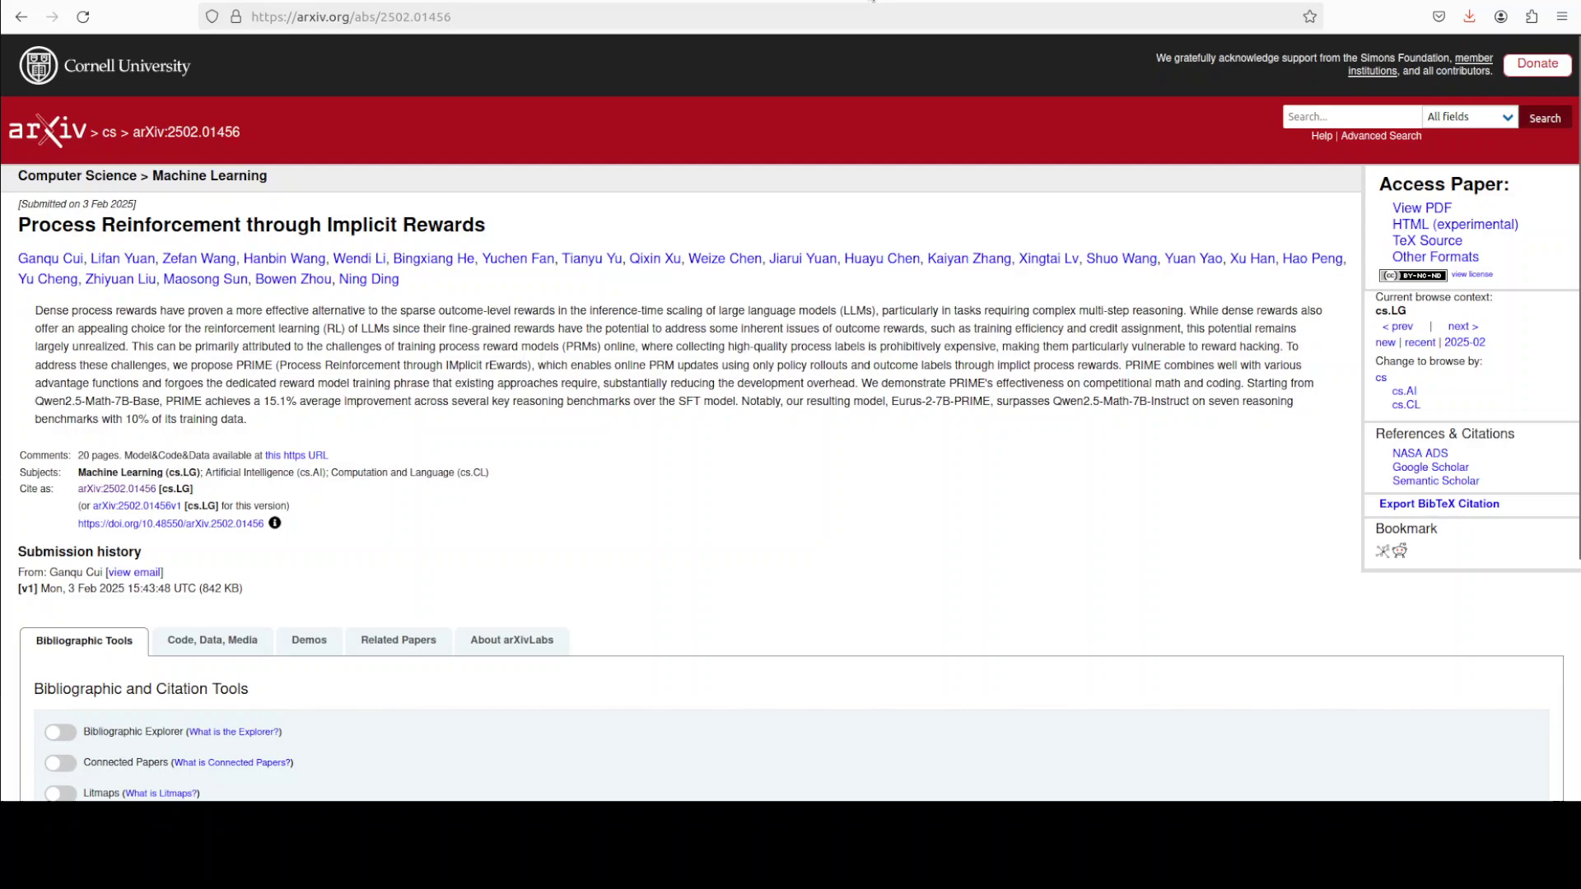
# Step: Reset the ZR1-1.5B model page zoom, then browse the channel's zyphra video results
pyautogui.click(868, 4)
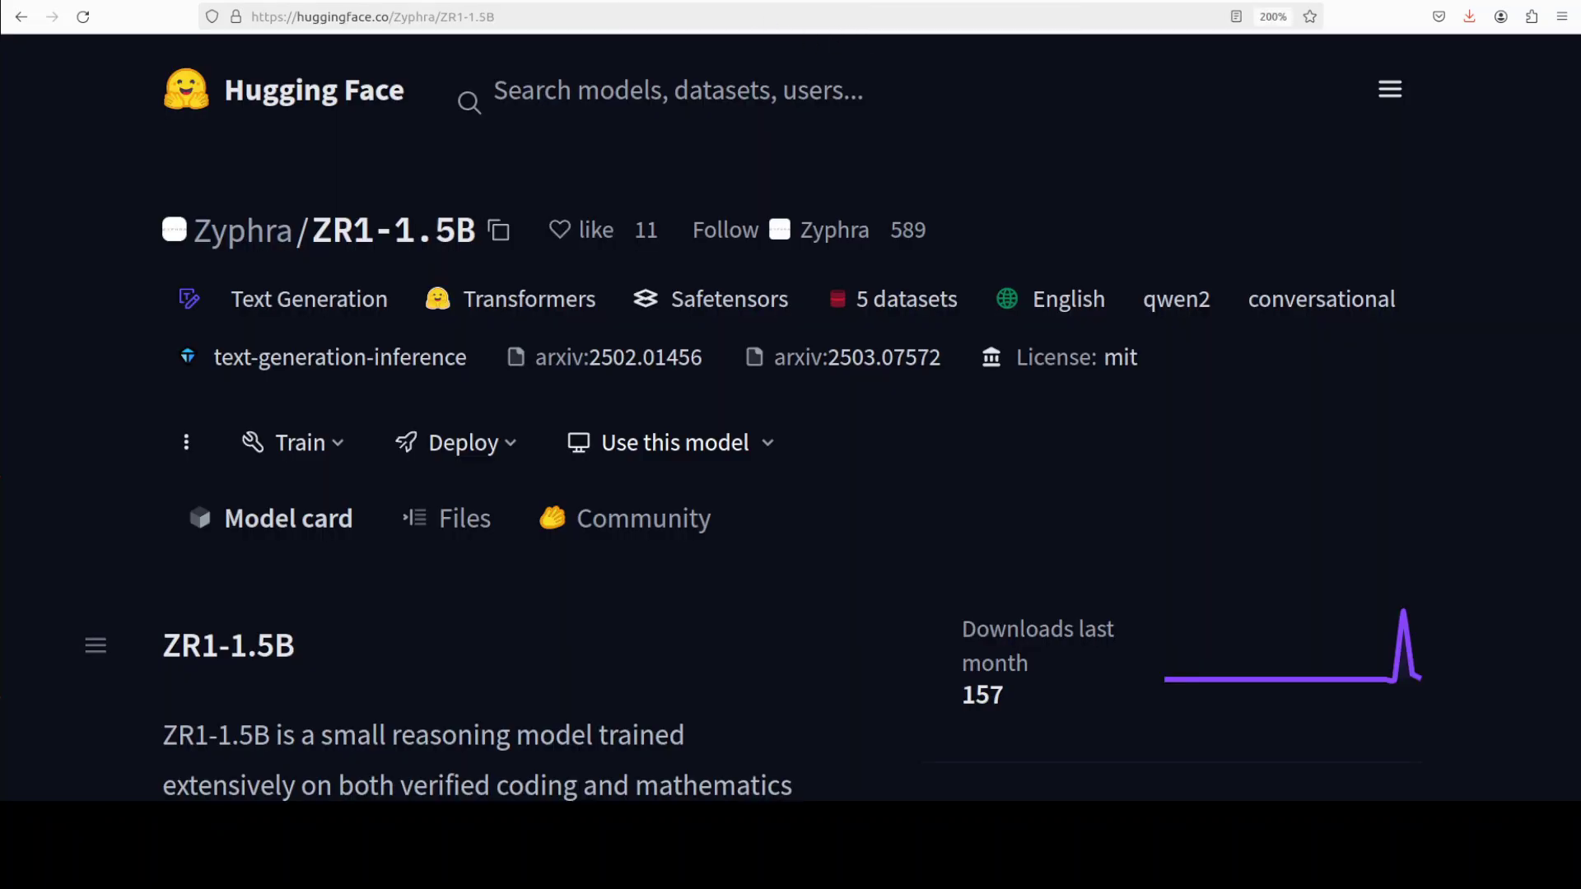
pyautogui.hotkey('ctrl', '0')
pyautogui.hotkey('ctrl', 'Tab')
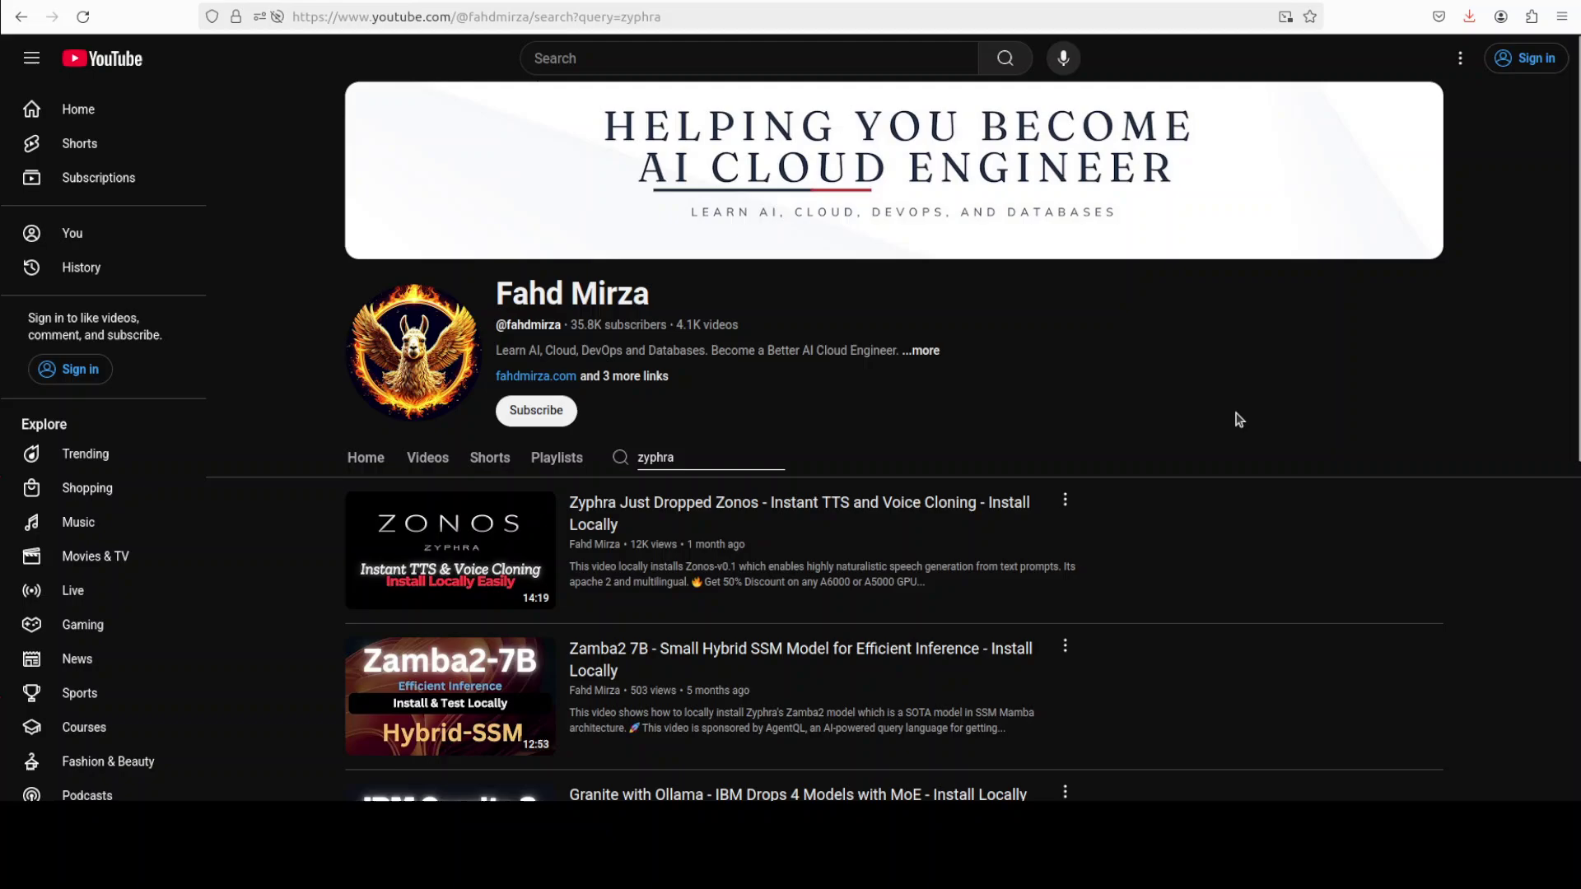
pyautogui.scroll(-1, 1239, 420)
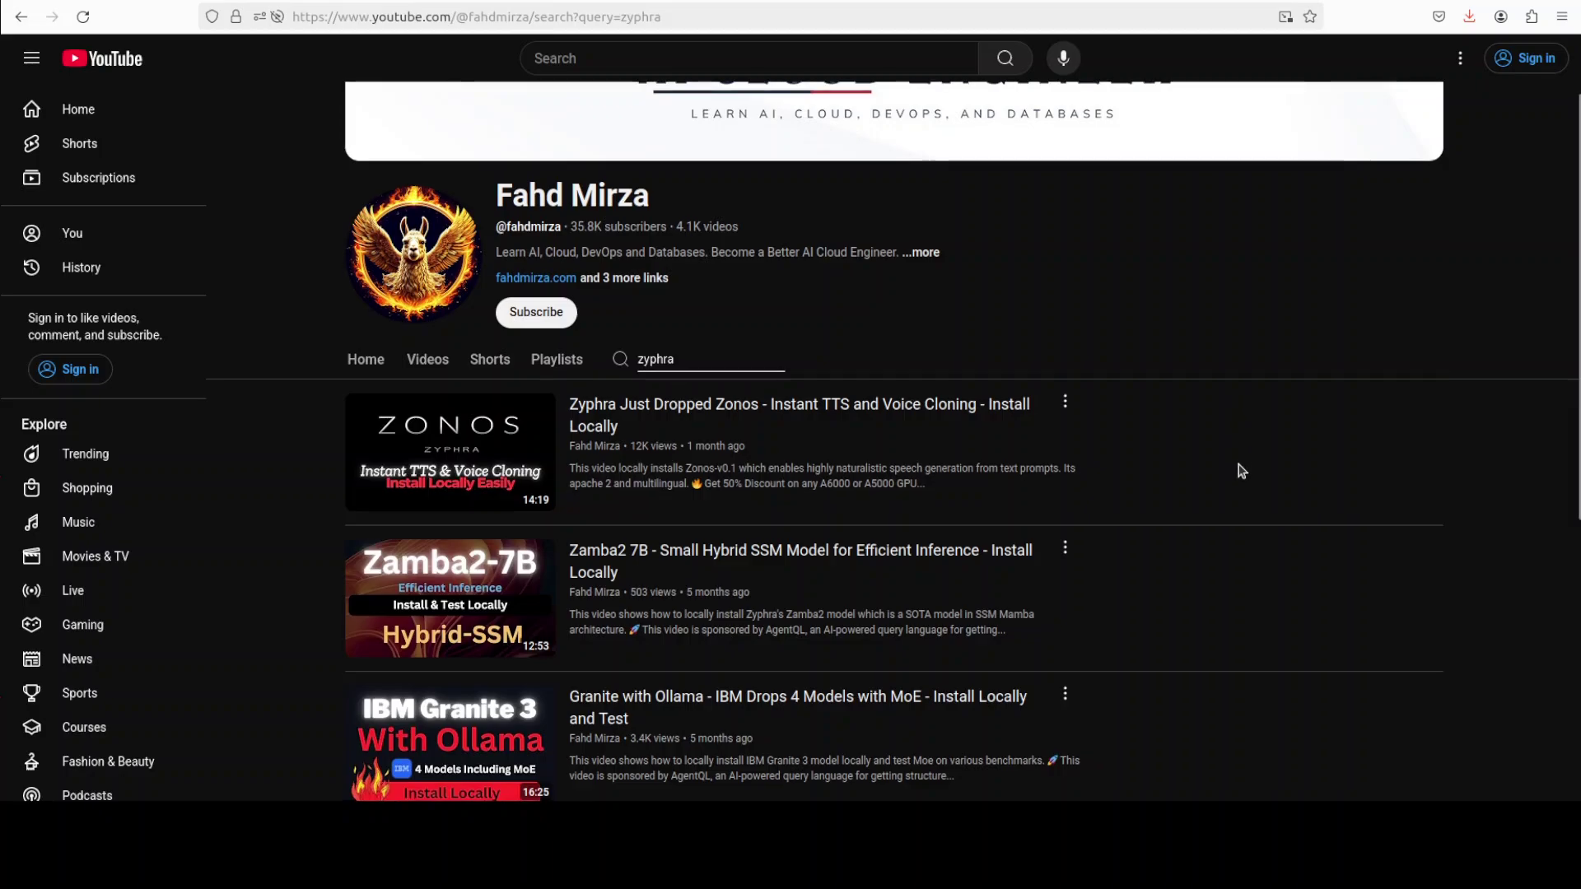
pyautogui.scroll(-3, 1242, 471)
pyautogui.scroll(4, 1241, 471)
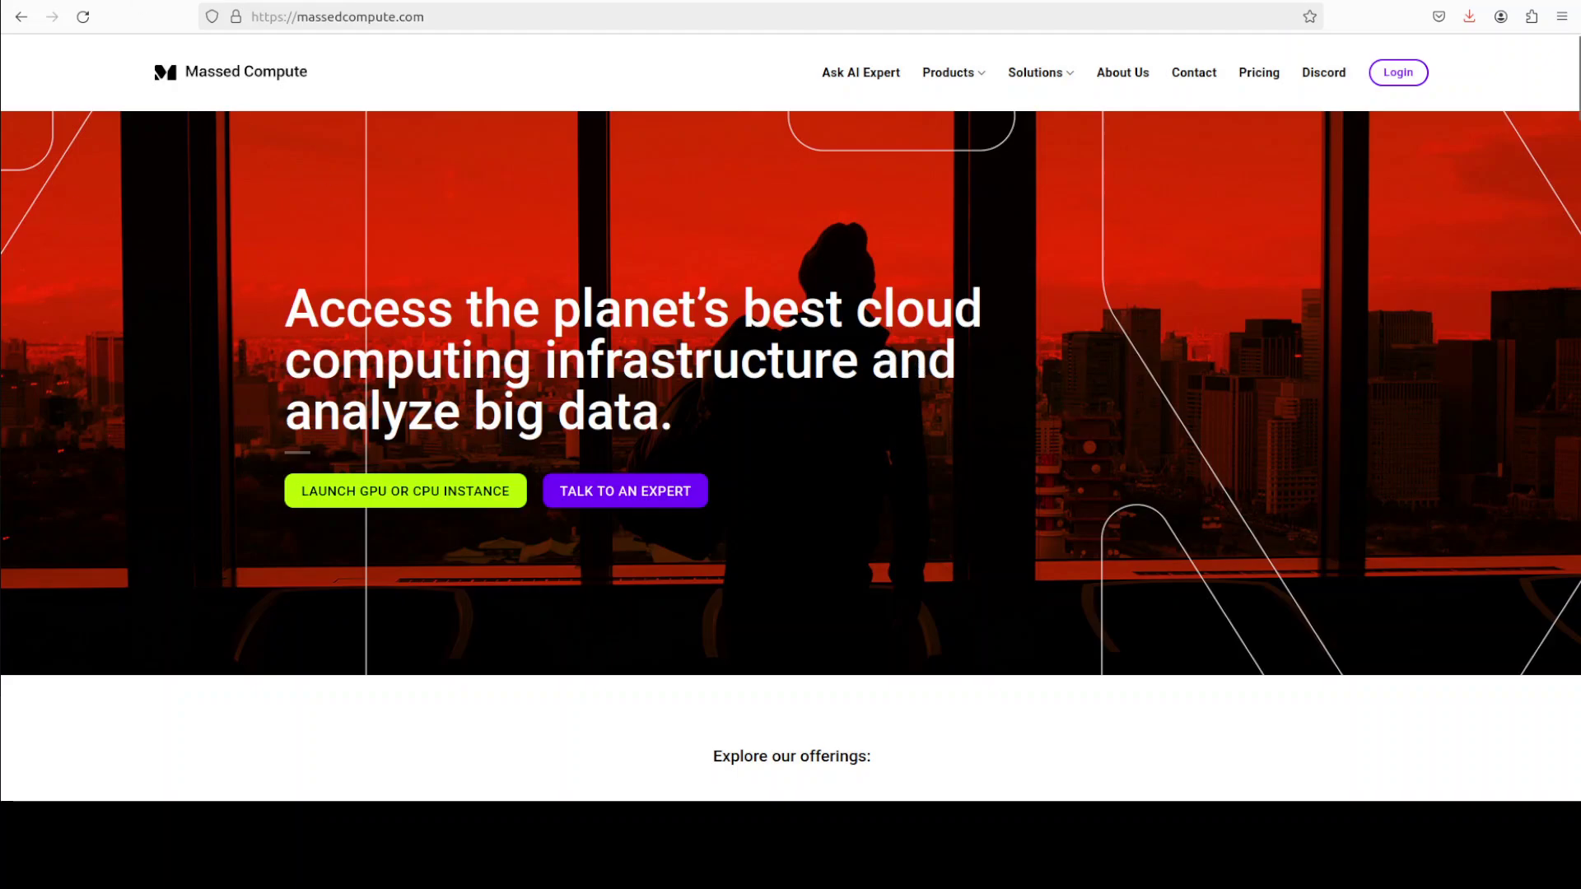
# Step: Run nvidia-smi in the terminal to check the idle GPU
pyautogui.hotkey('alt', 'Tab')
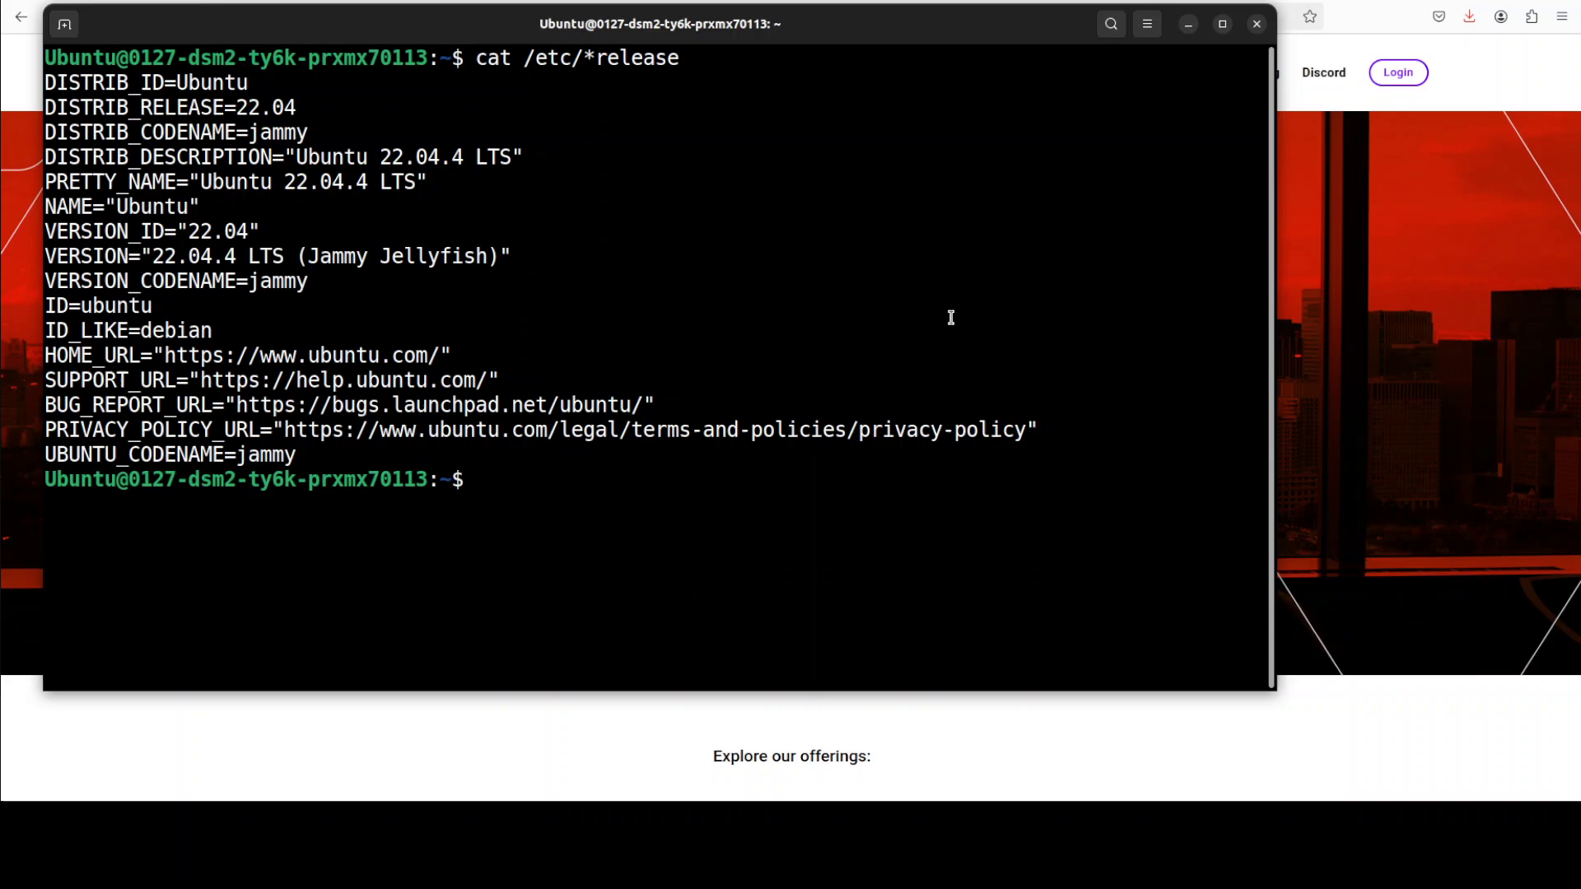
pyautogui.write('nvidia-smi')
pyautogui.press('Return')
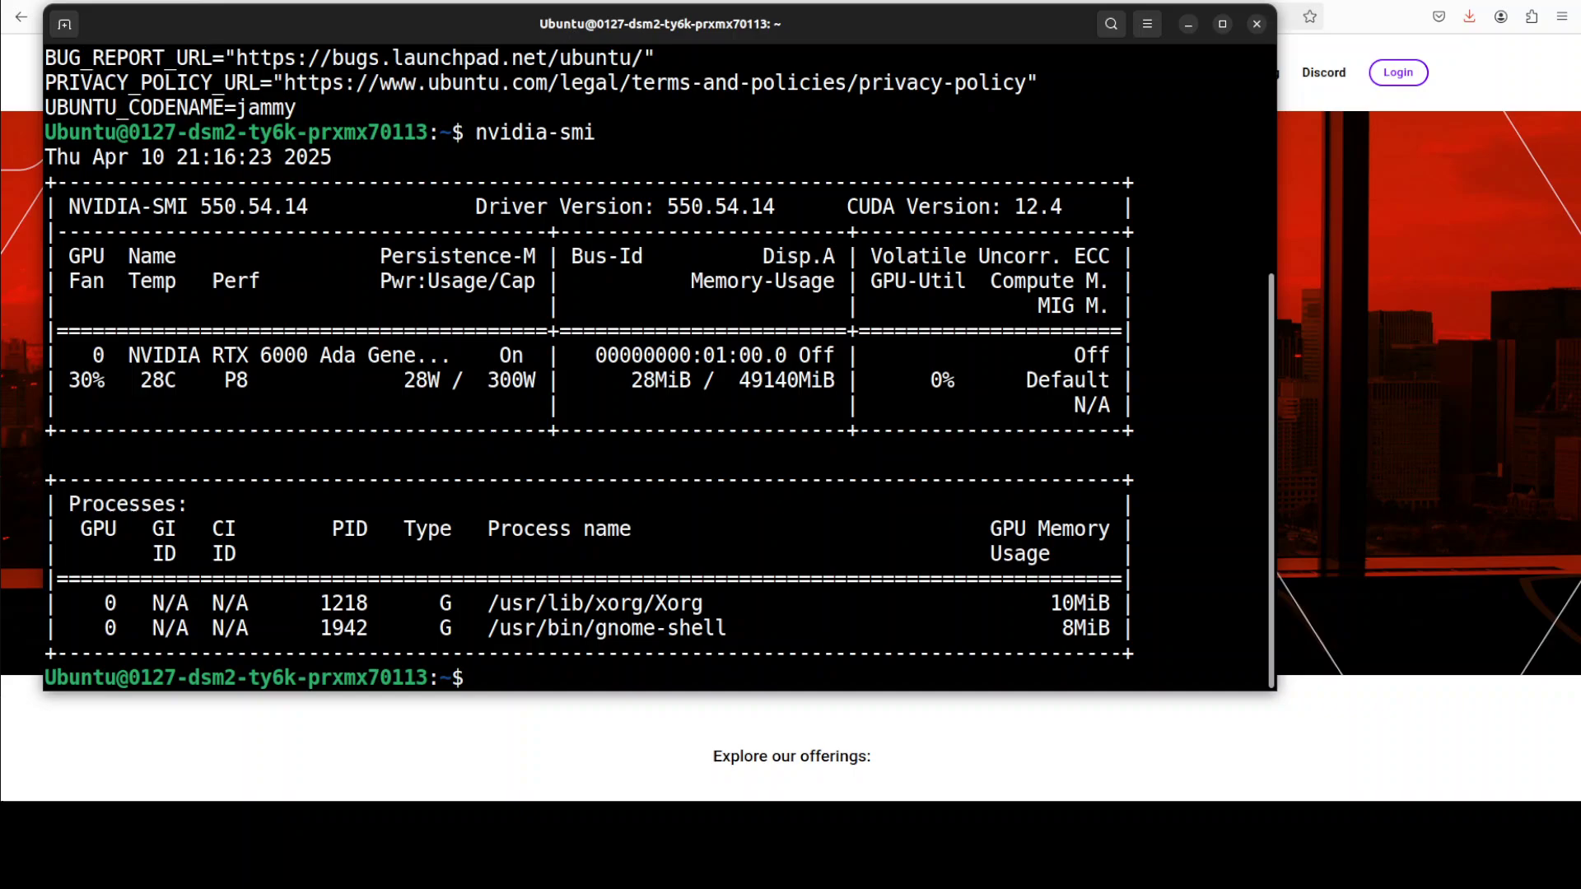
# Step: Activate the ai conda environment, move into text-generation-webui, and clear the screen
pyautogui.write('conda activate ai')
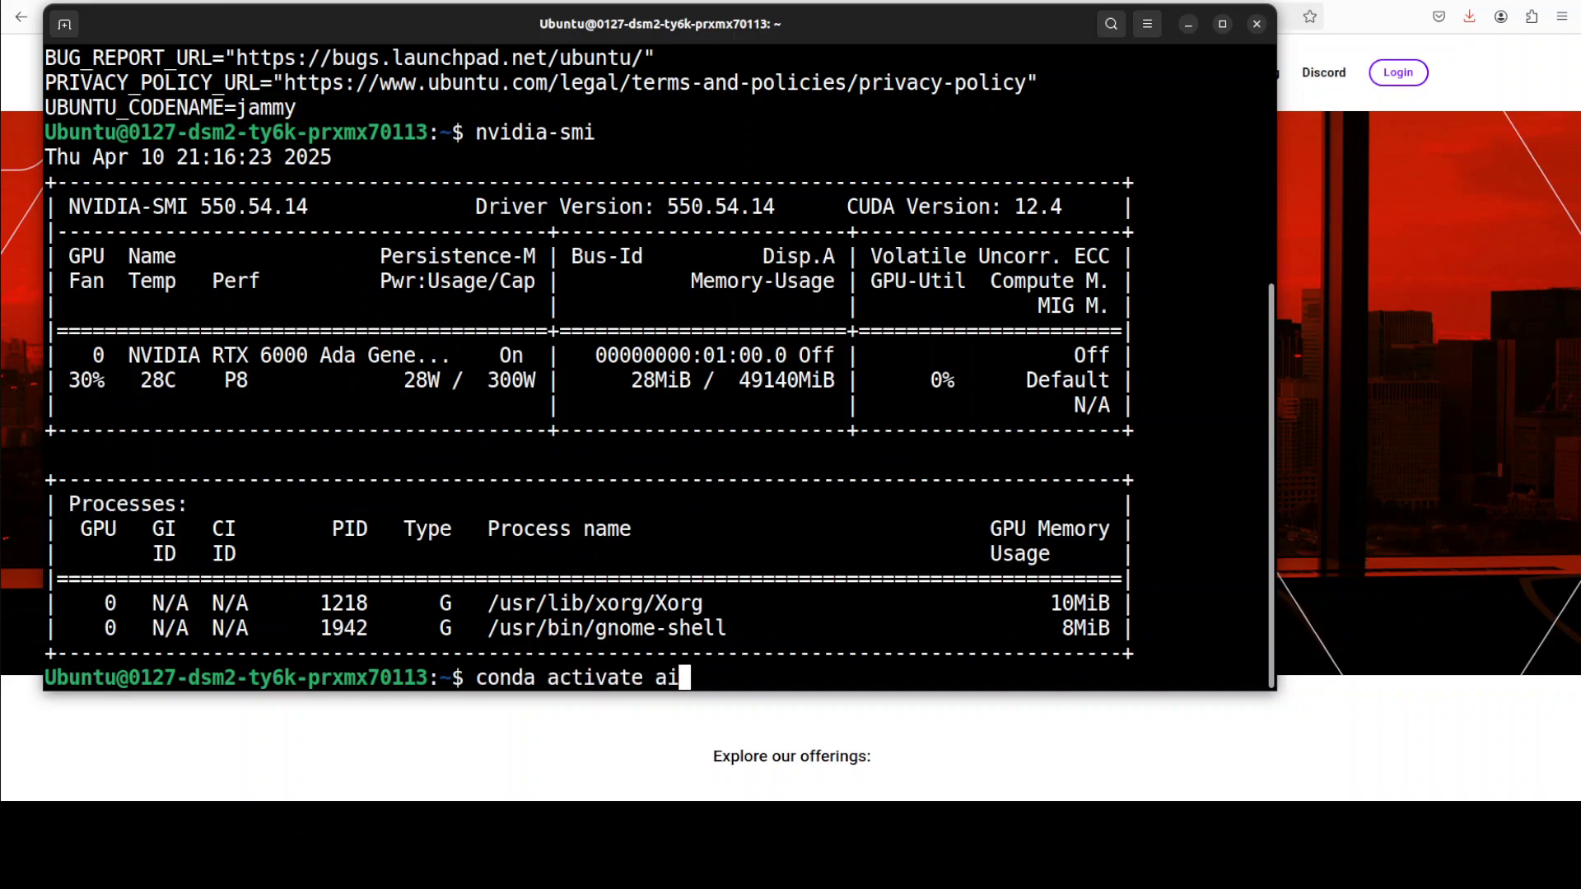
pyautogui.press('Return')
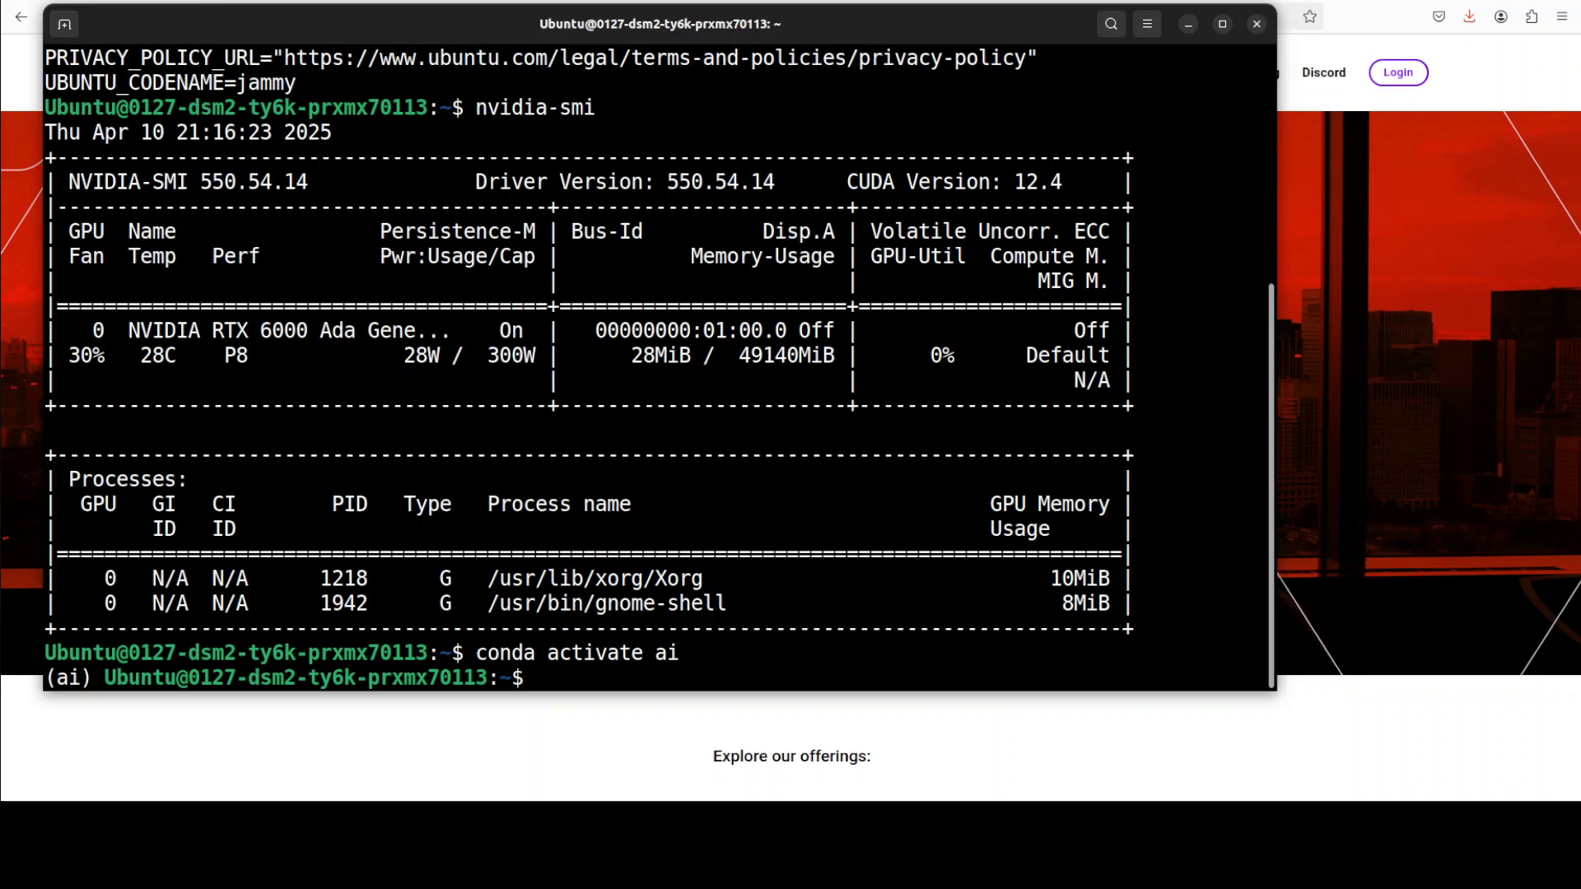
pyautogui.write('cd text')
pyautogui.press('Tab')
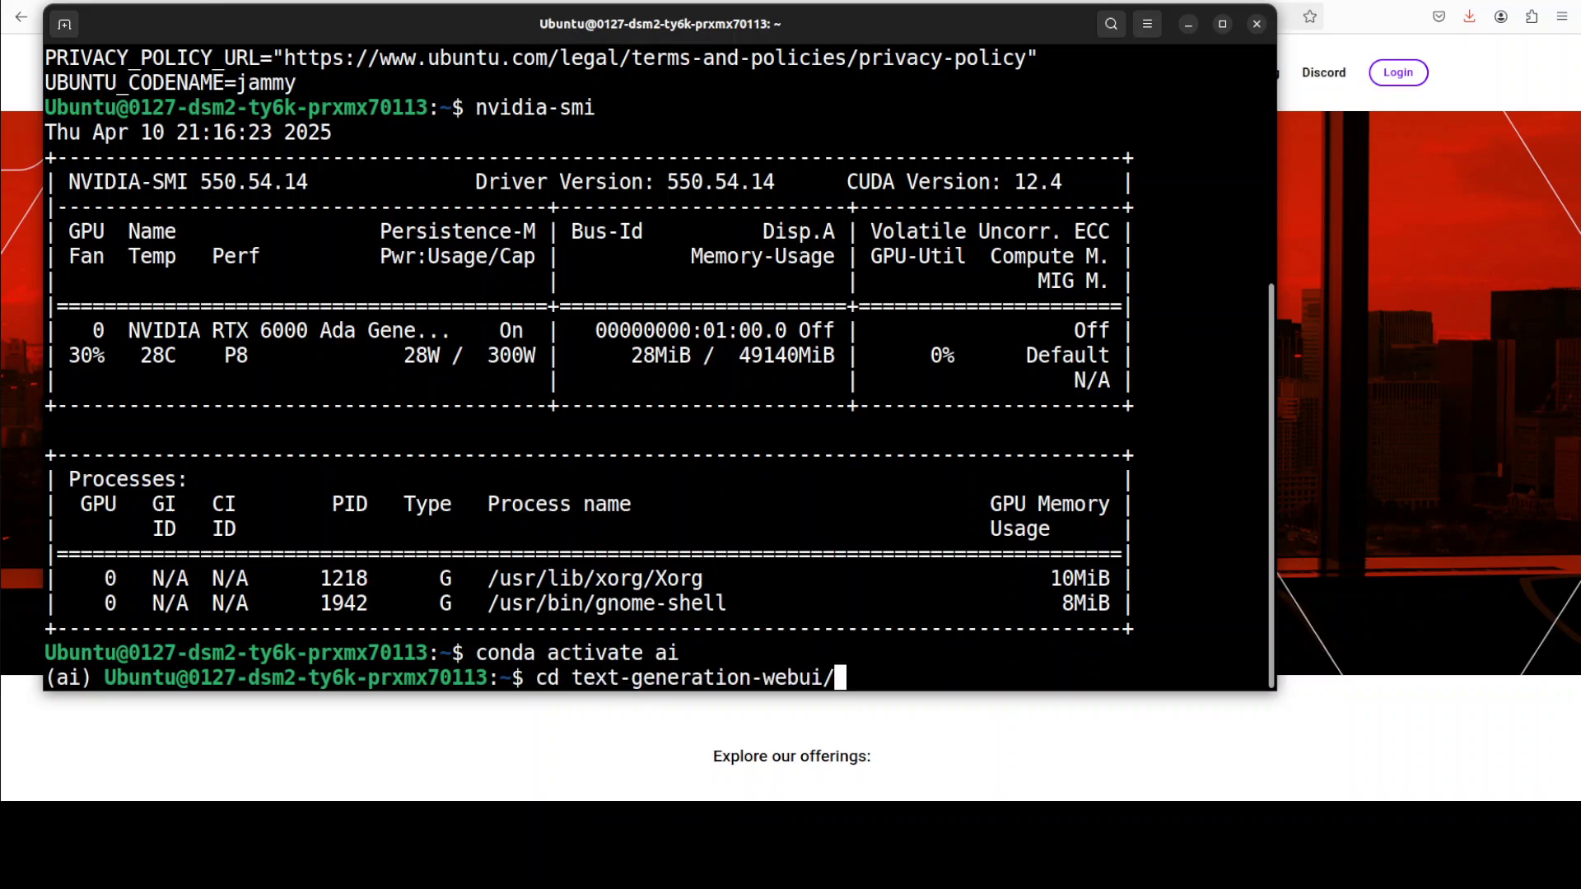
pyautogui.press('Return')
pyautogui.write('clear')
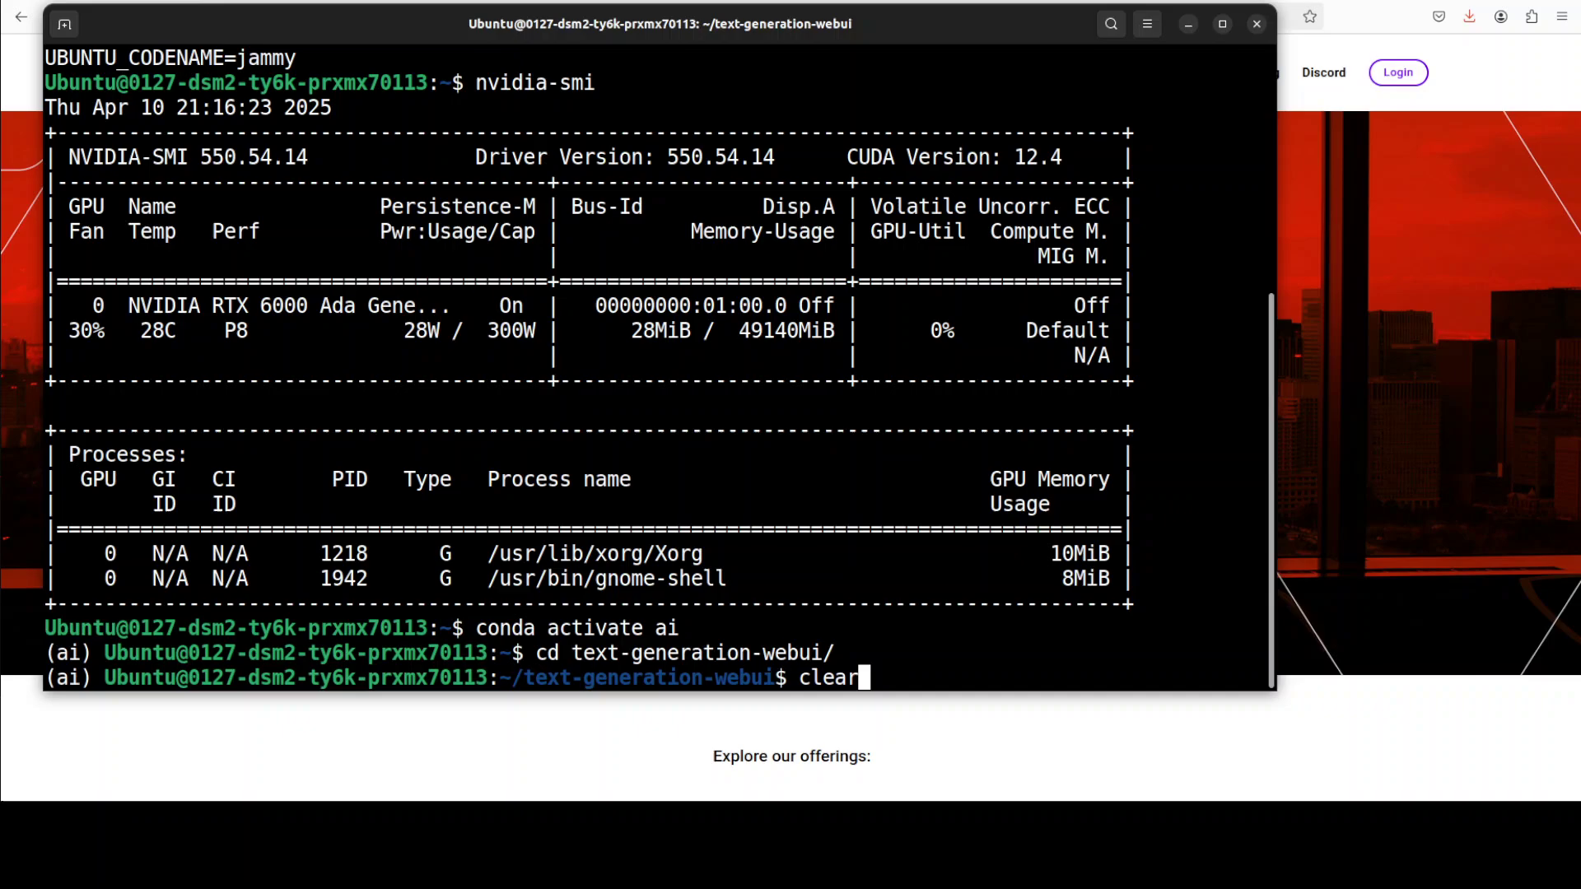
pyautogui.press('Return')
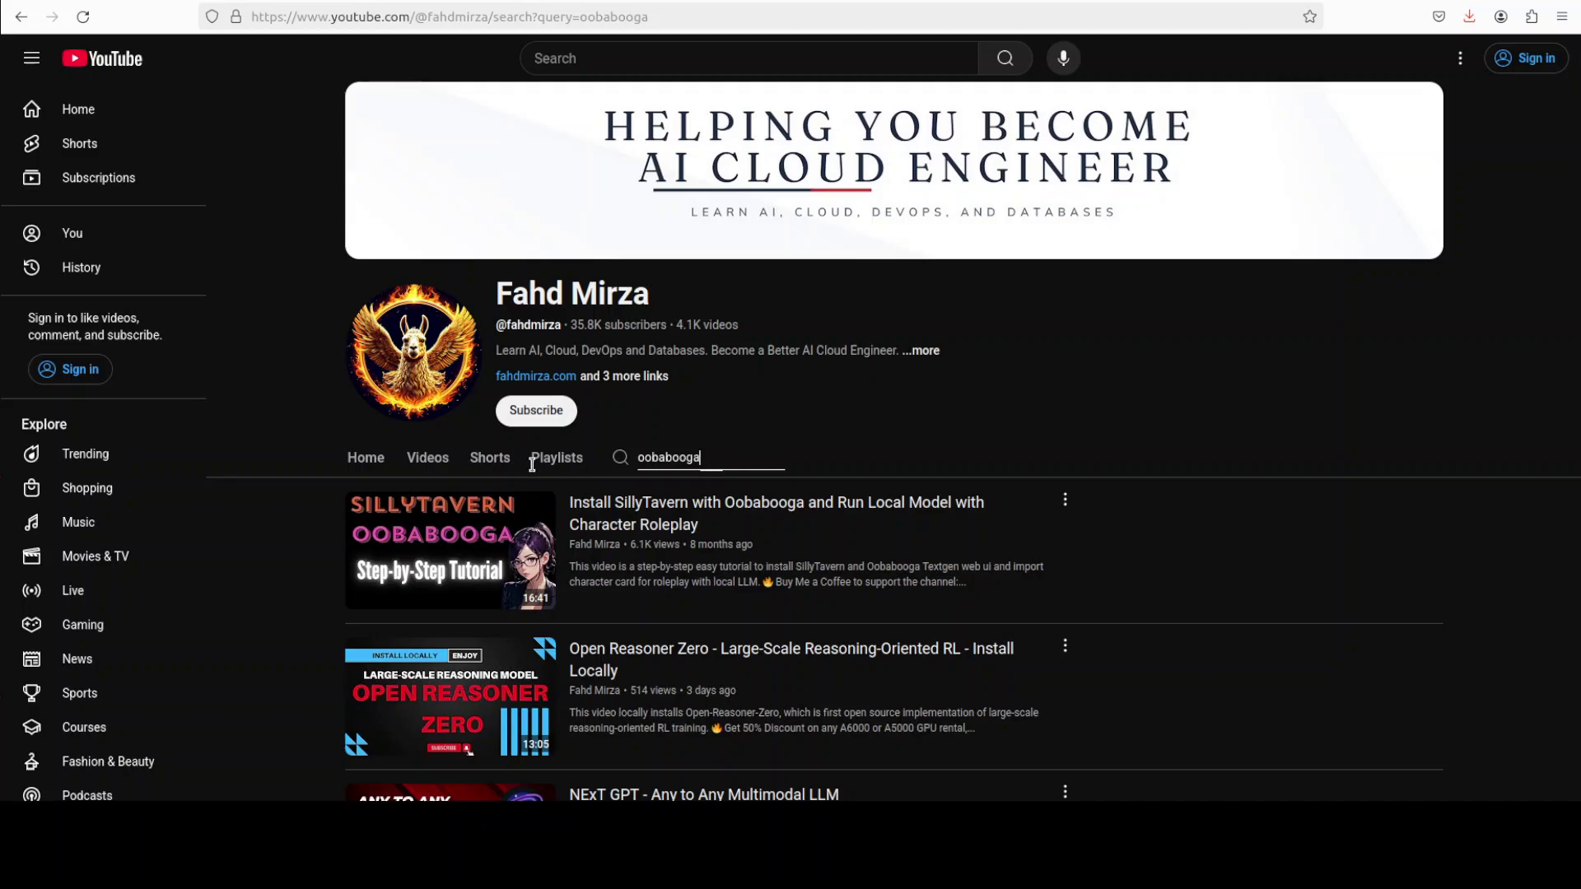
# Step: Replace the oobabooga channel search with a search for vllm
pyautogui.hotkey('ctrl', 'a')
pyautogui.write('vllm')
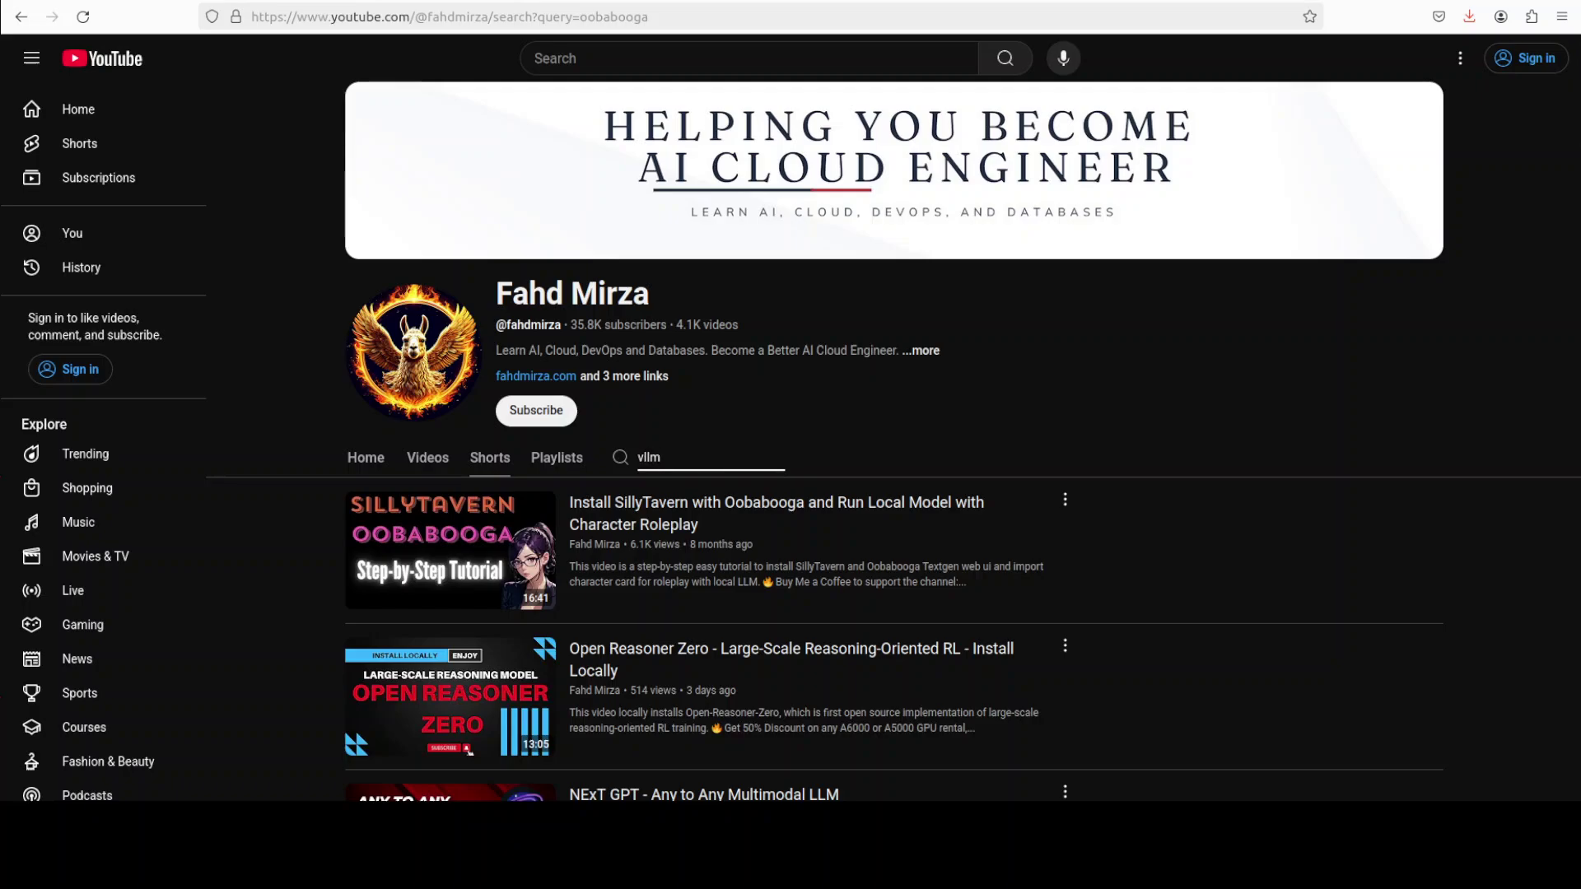
pyautogui.press('Return')
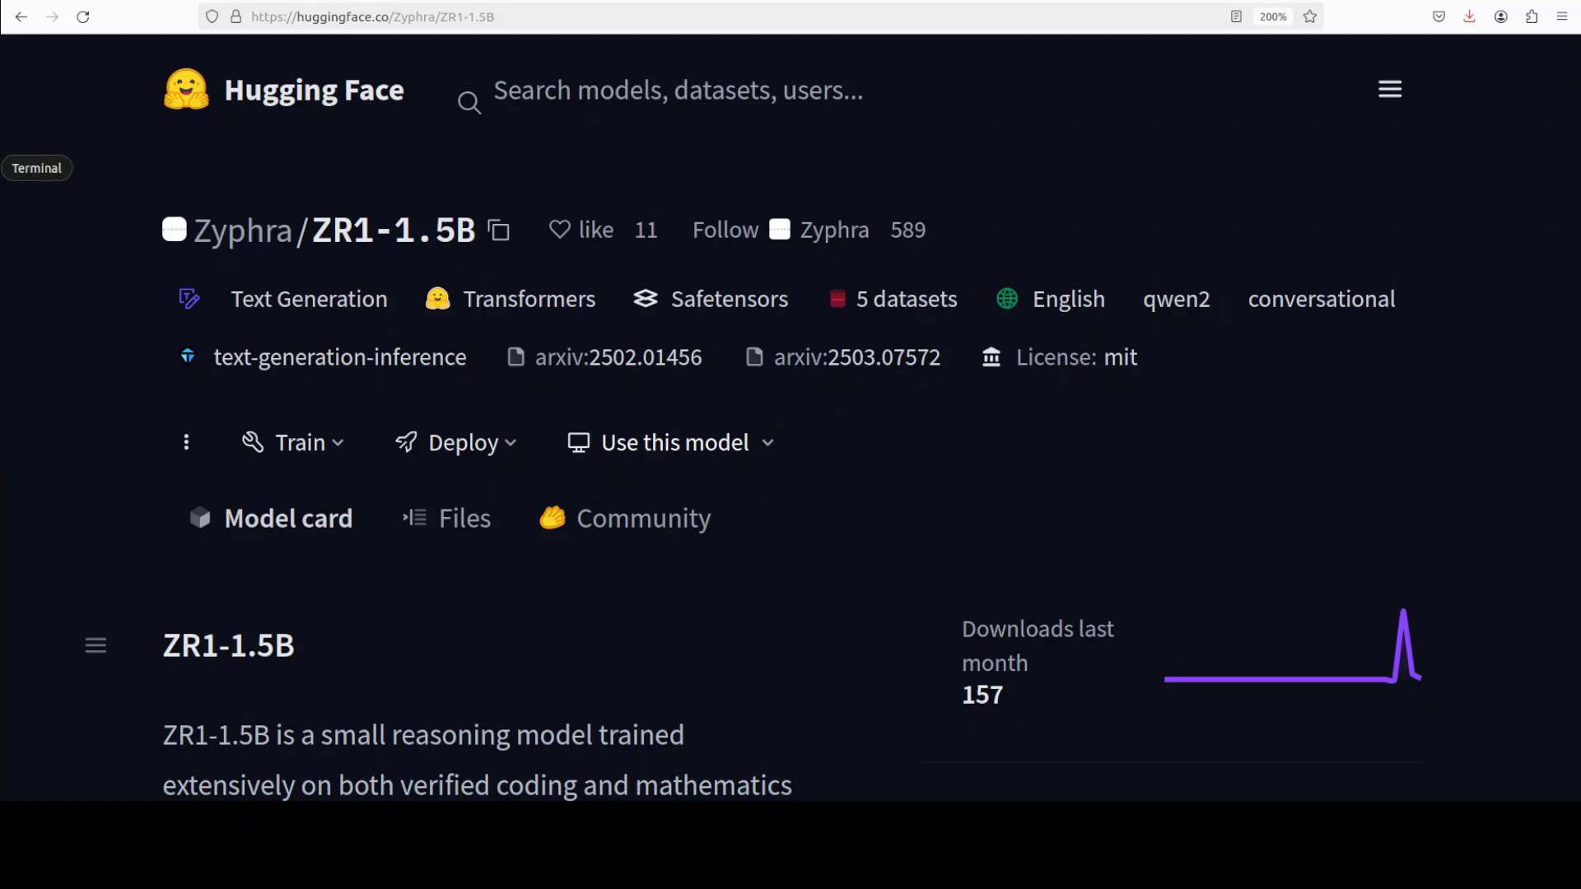
# Step: Paste and run huggingface-cli login in the terminal
pyautogui.click(8, 168)
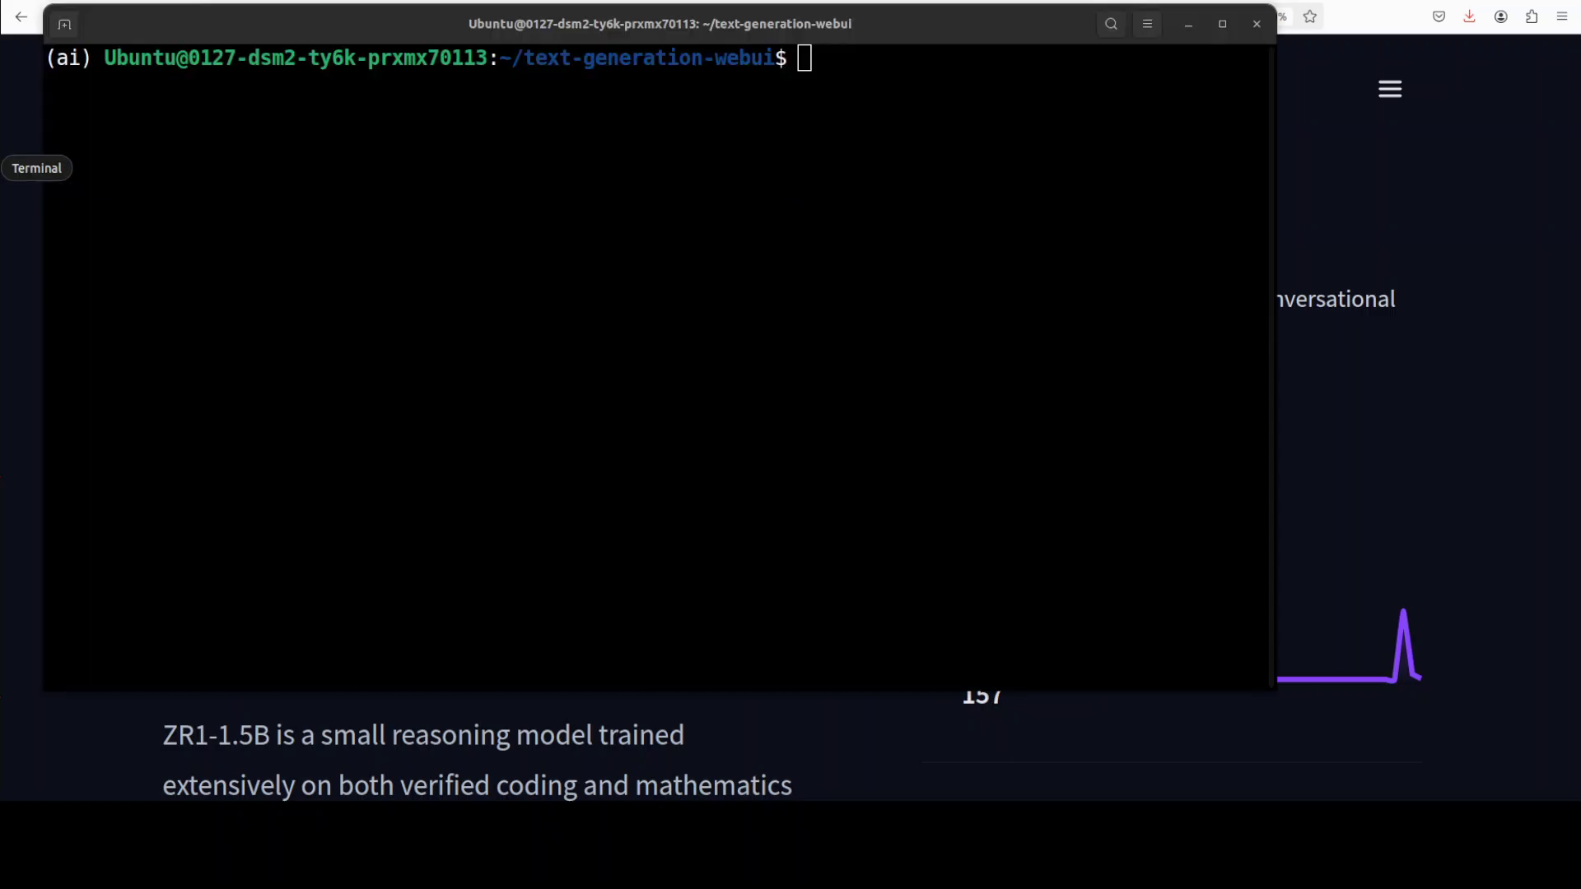
pyautogui.rightClick(457, 130)
pyautogui.click(521, 185)
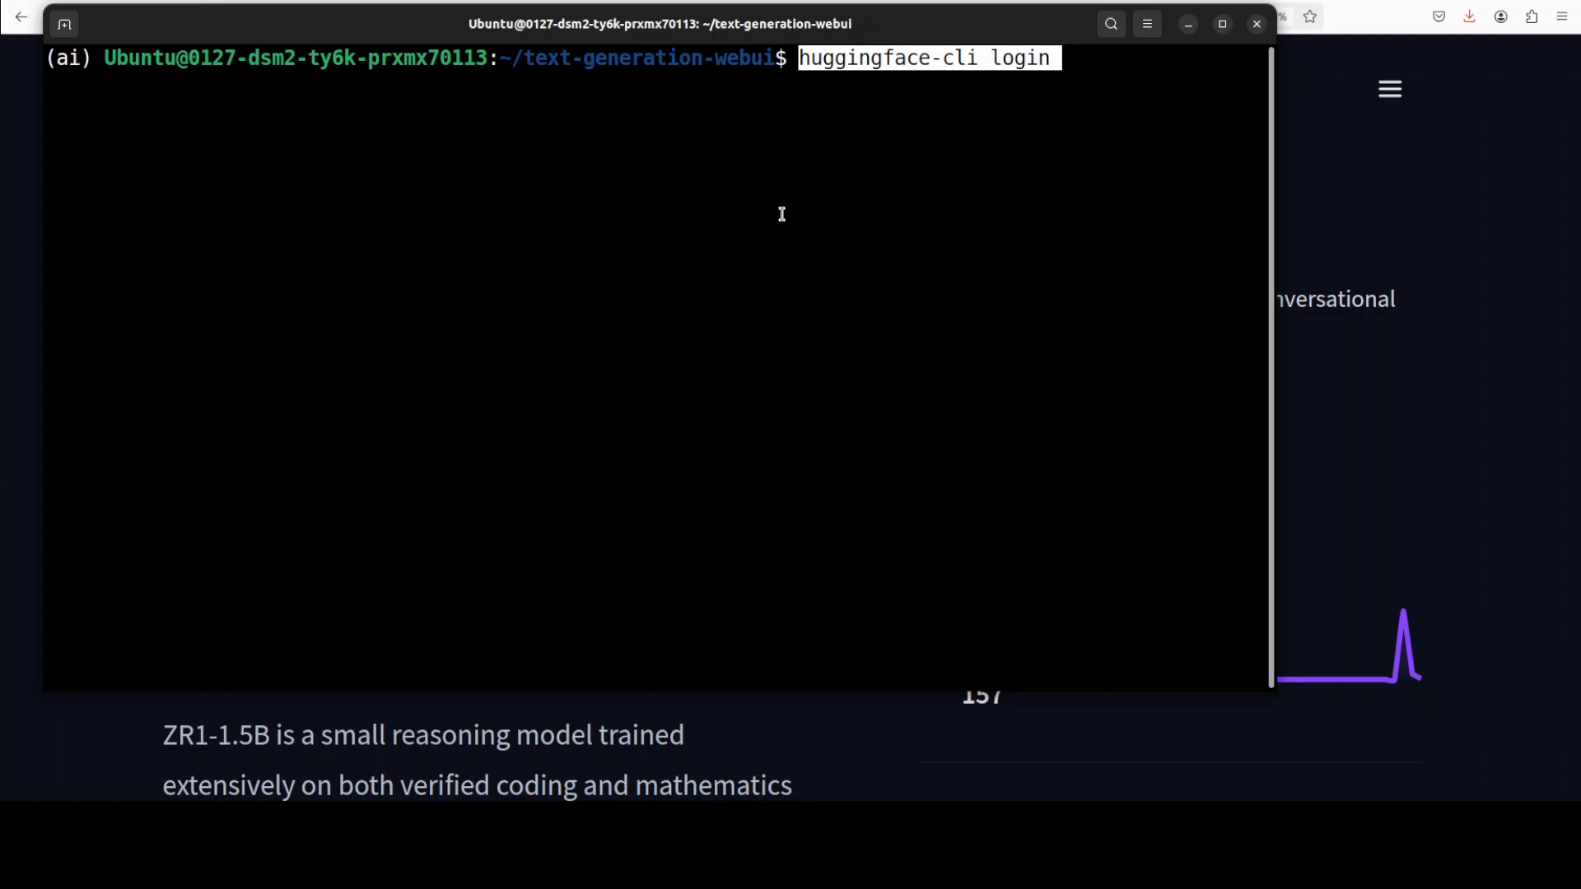
pyautogui.press('Return')
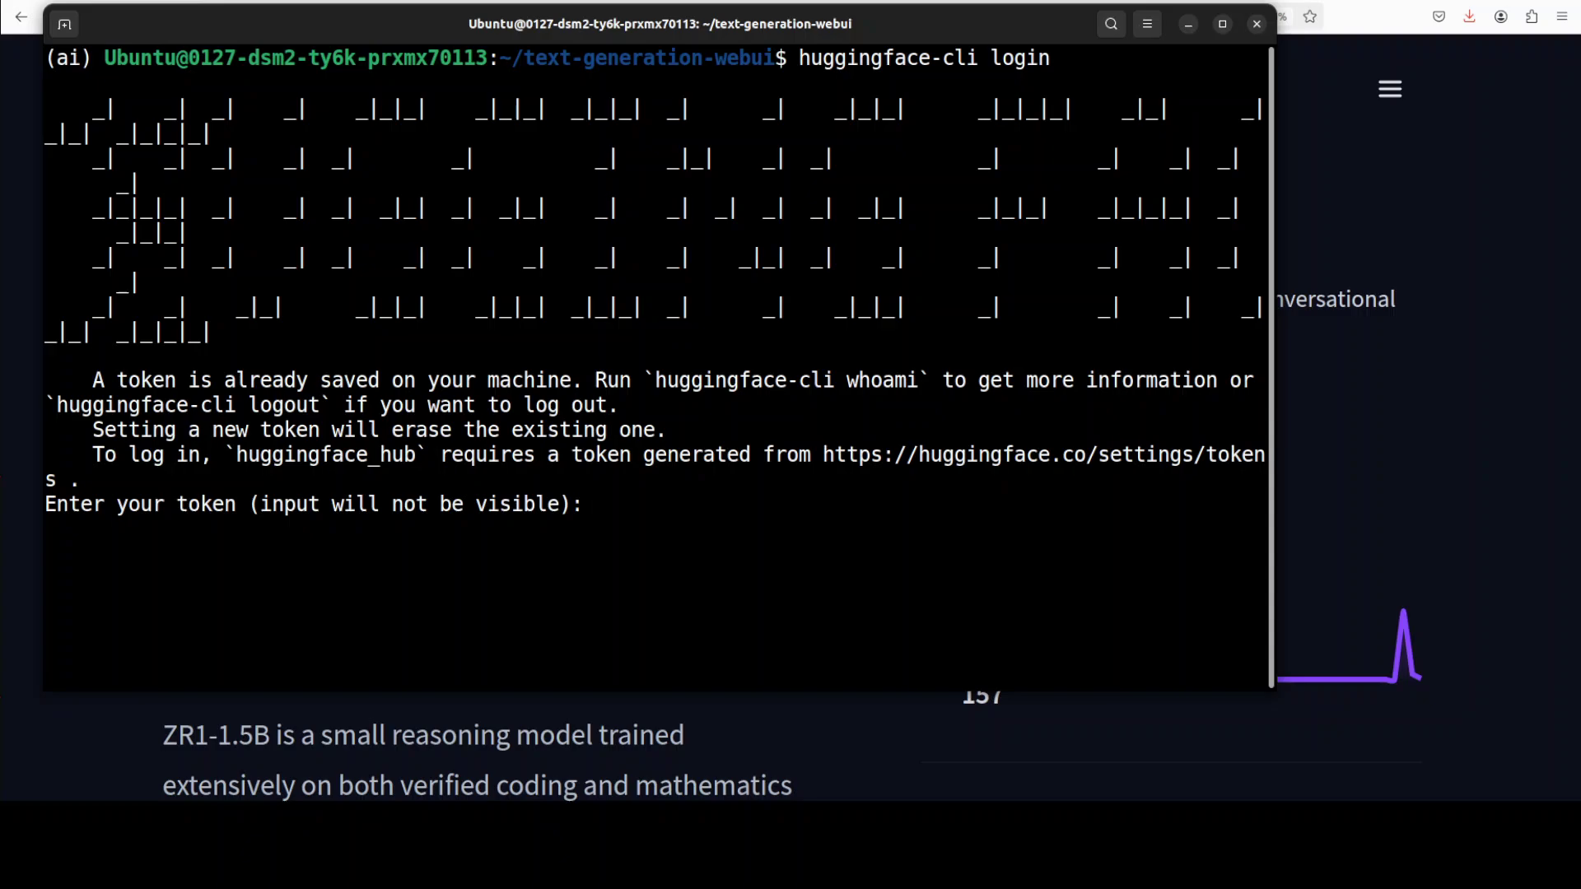
# Step: Supply the access token, save it as the active token with Y, and clear the screen
pyautogui.rightClick(748, 513)
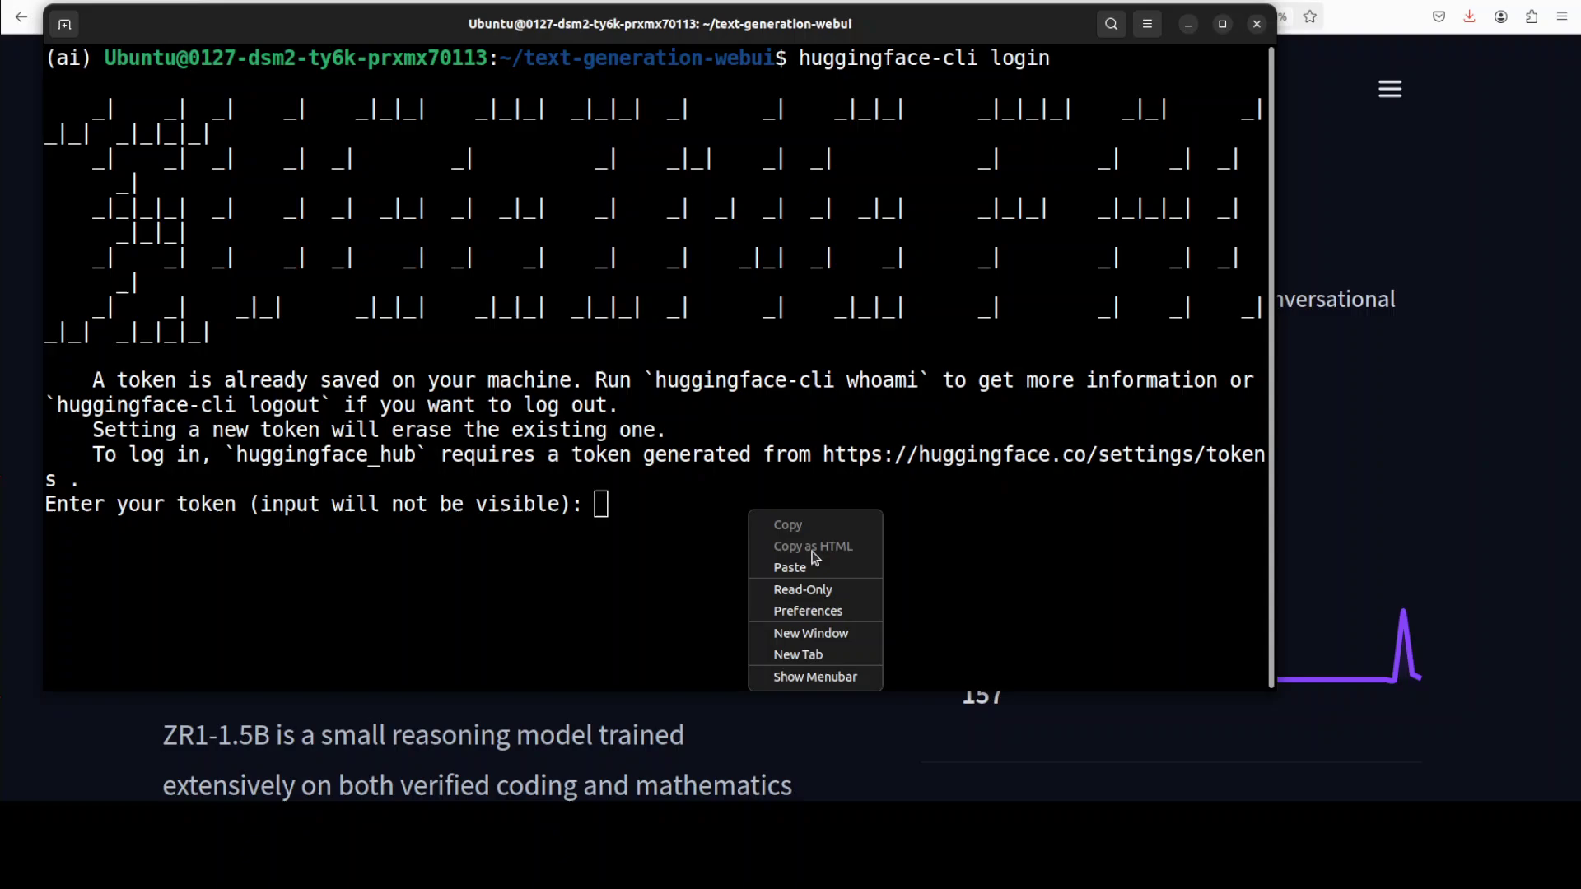
pyautogui.press('Return')
pyautogui.press('Return')
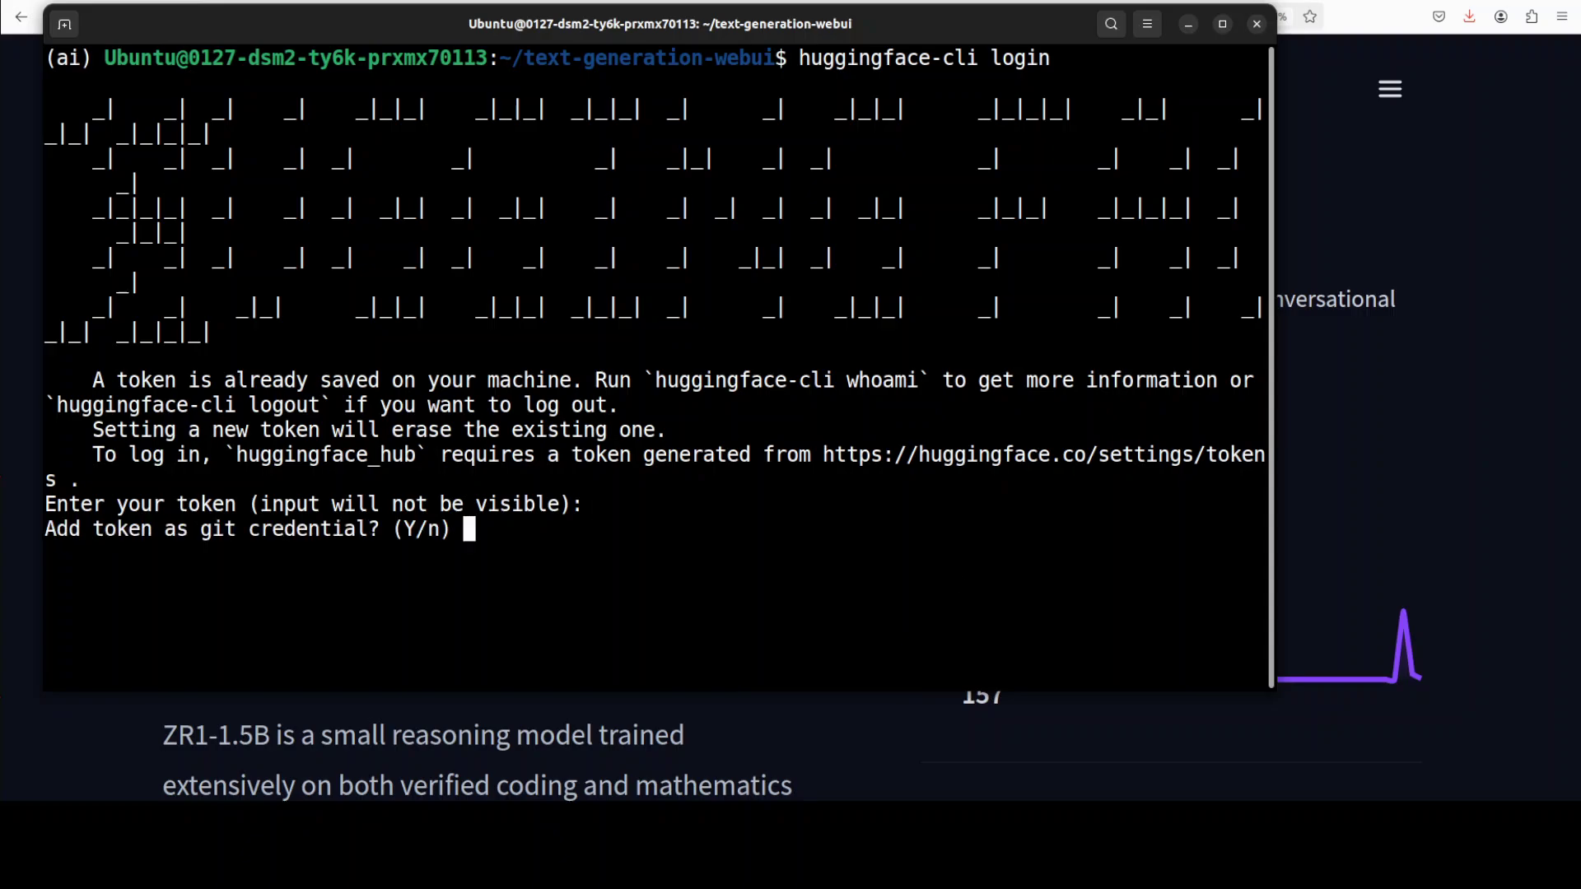
pyautogui.write('Y')
pyautogui.press('Return')
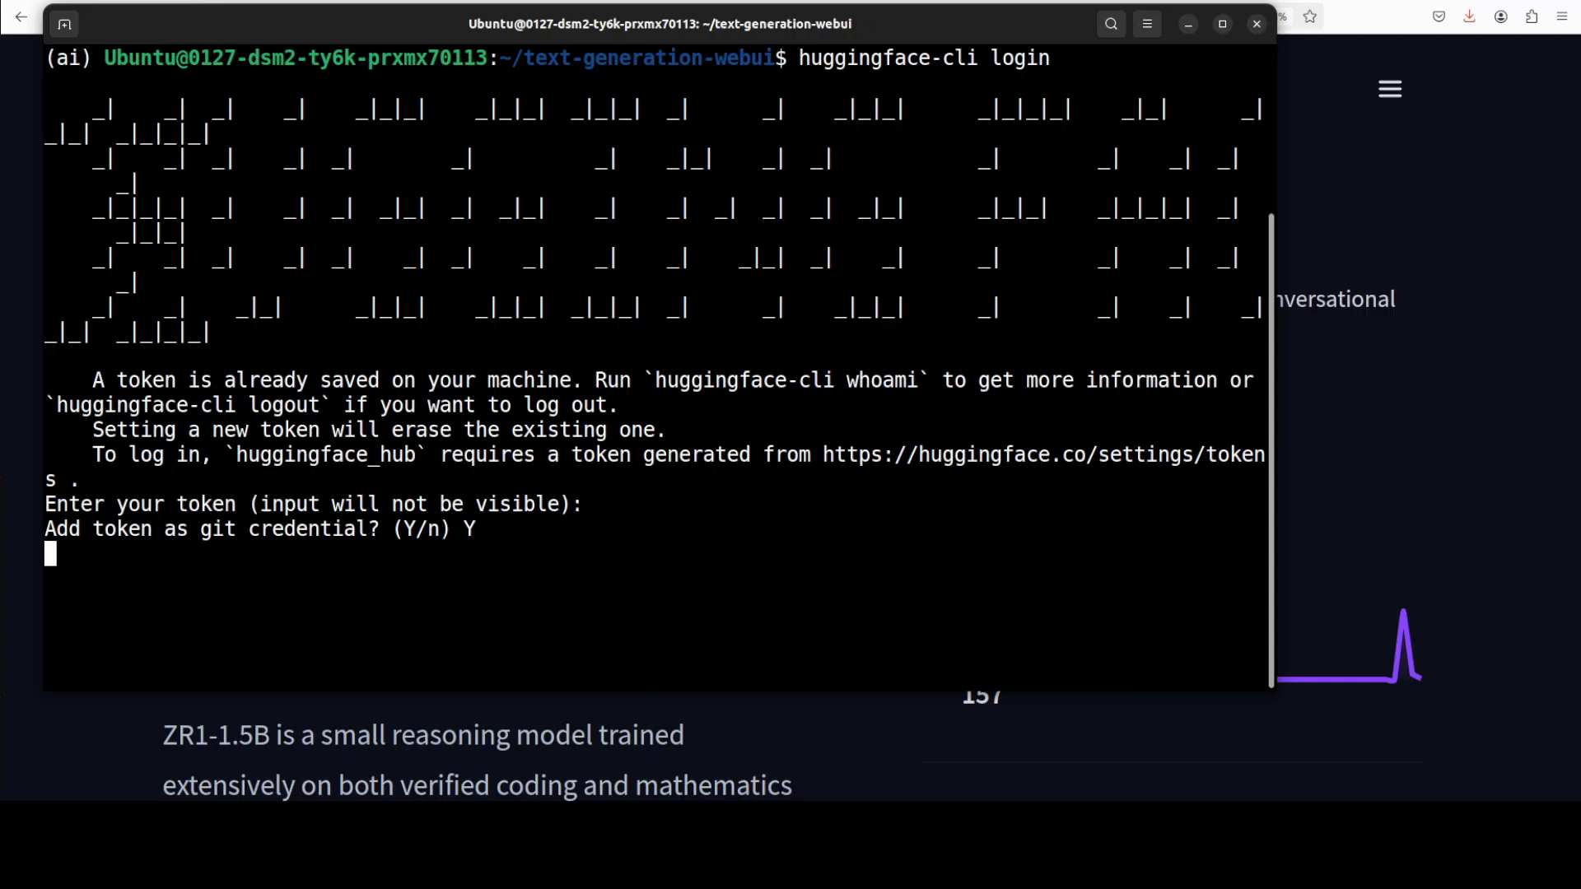
pyautogui.write('clear')
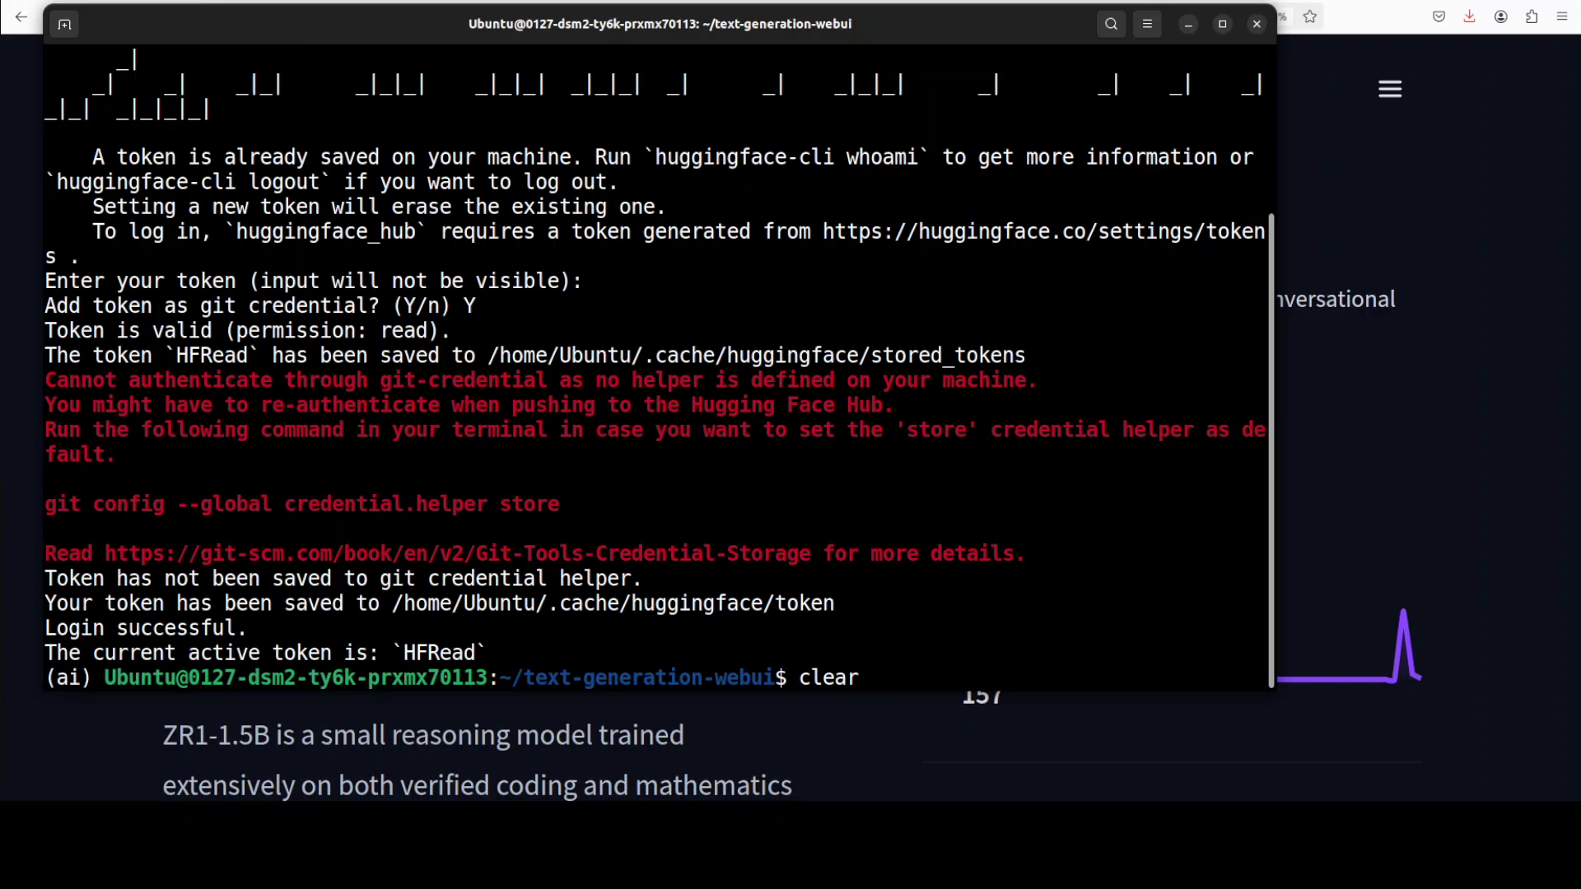
pyautogui.press('Return')
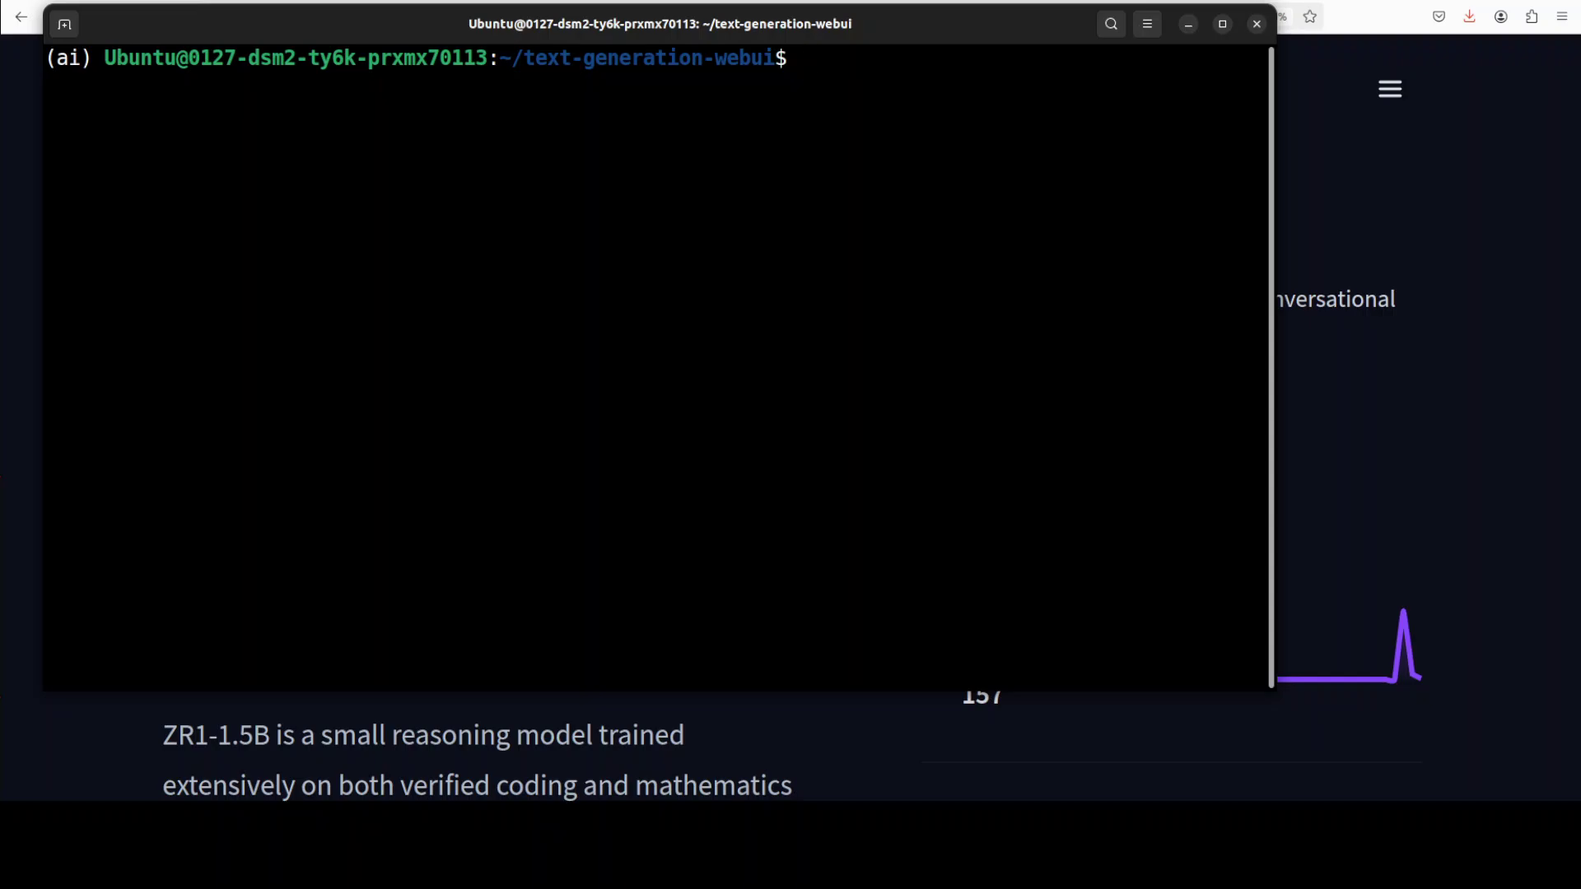
# Step: Create the models/ZR1 folder inside text-generation-webui
pyautogui.rightClick(561, 146)
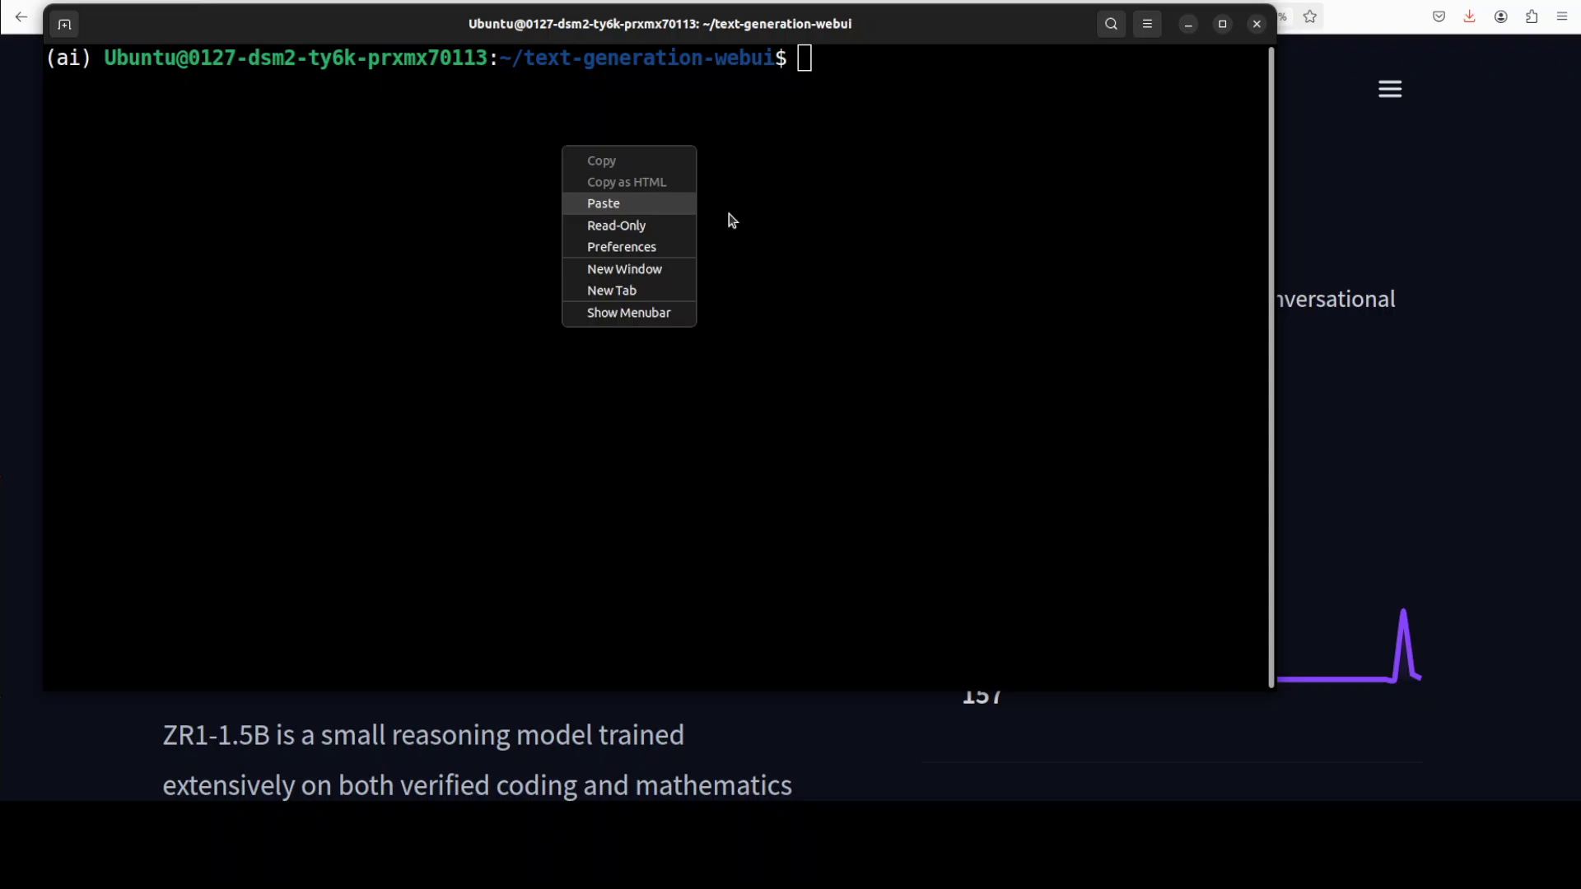
pyautogui.click(626, 203)
pyautogui.press('Return')
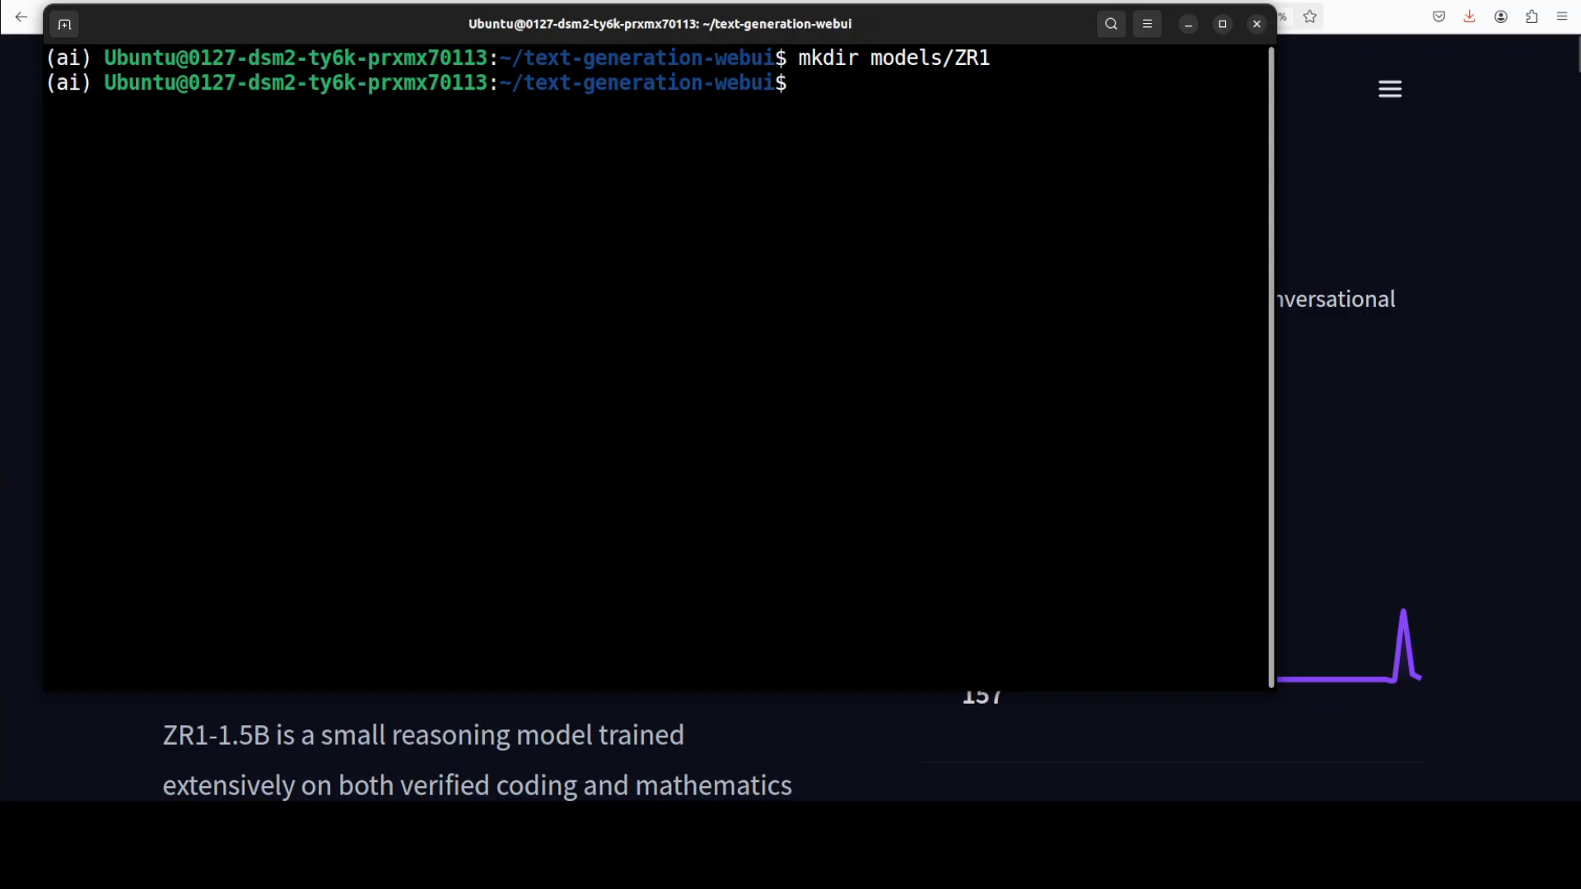
# Step: Download Zyphra/ZR1-1.5B into models/ZR1 with huggingface-cli
pyautogui.rightClick(454, 203)
pyautogui.click(528, 258)
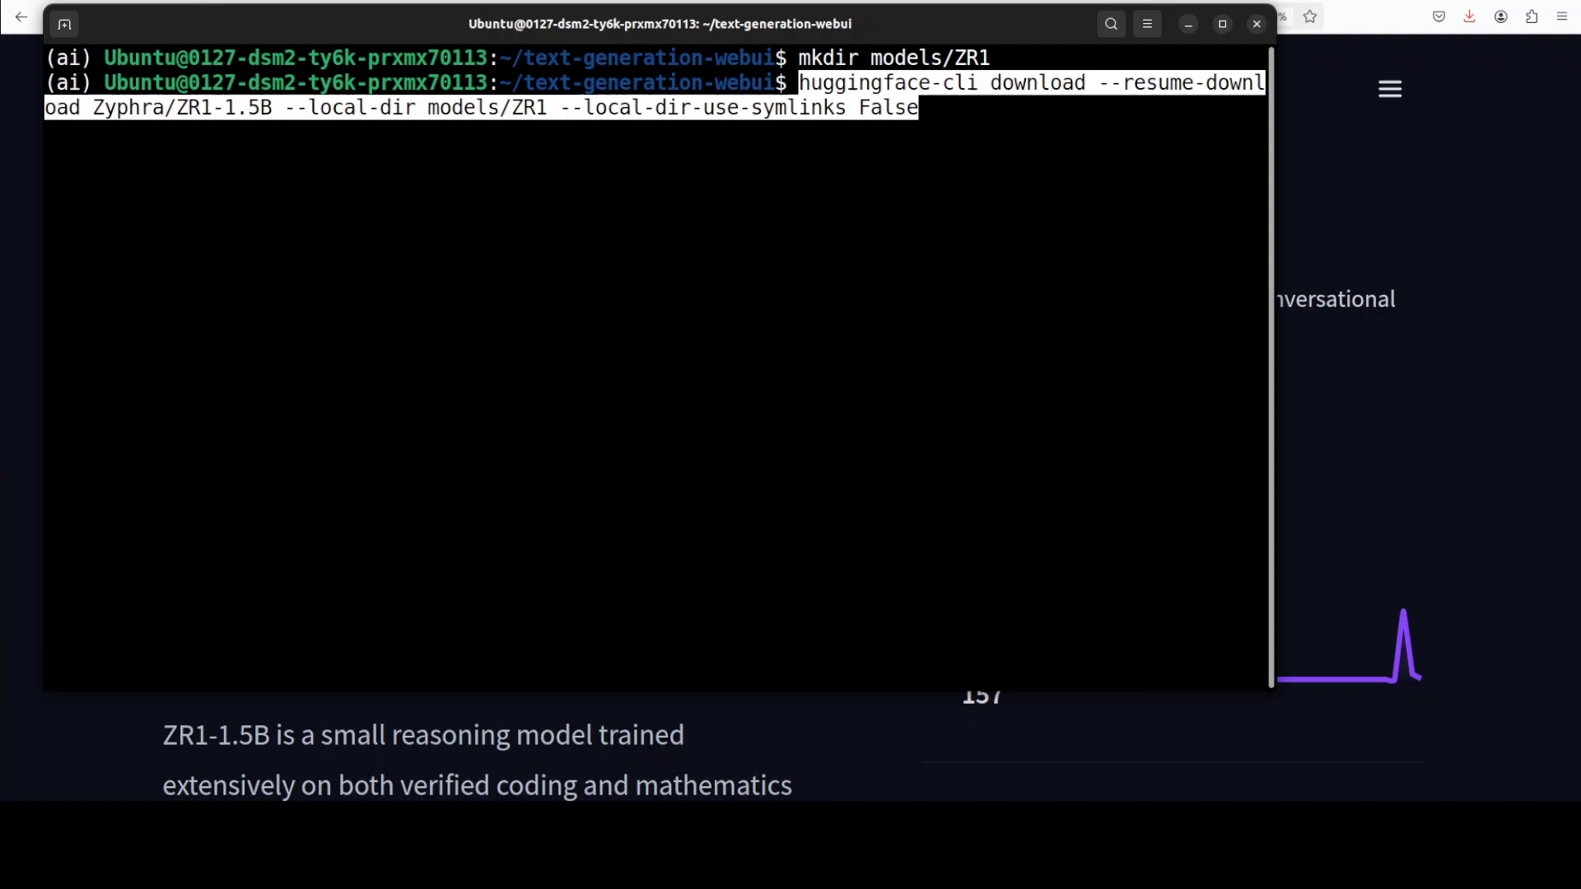
pyautogui.press('Return')
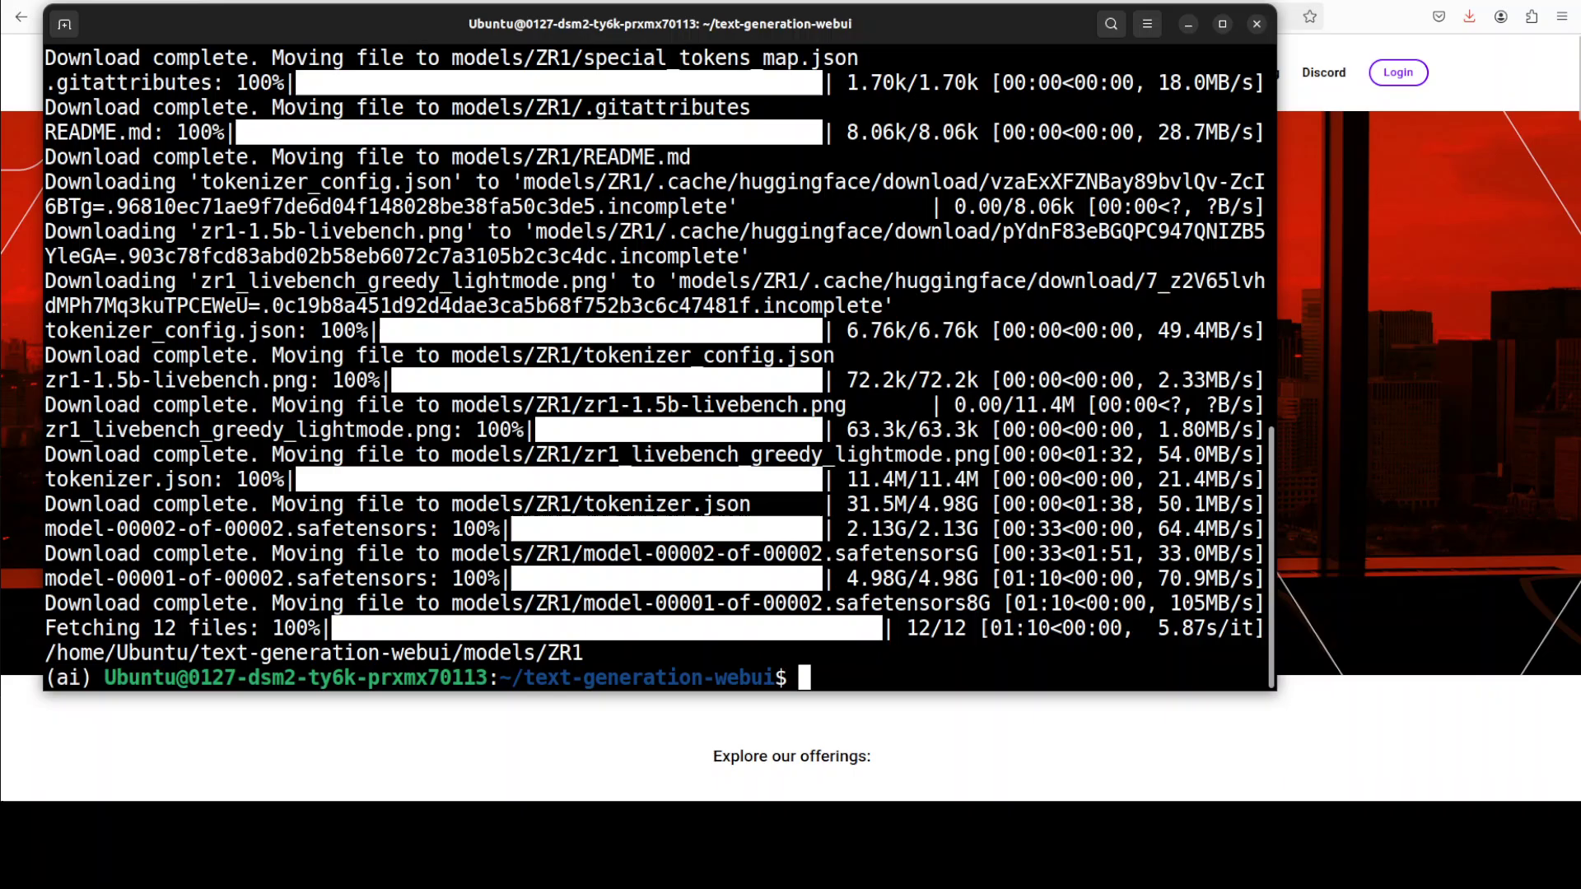
# Step: Clear the terminal and launch server.py with model ZR1, the vllm loader and 32768 context
pyautogui.write('lear')
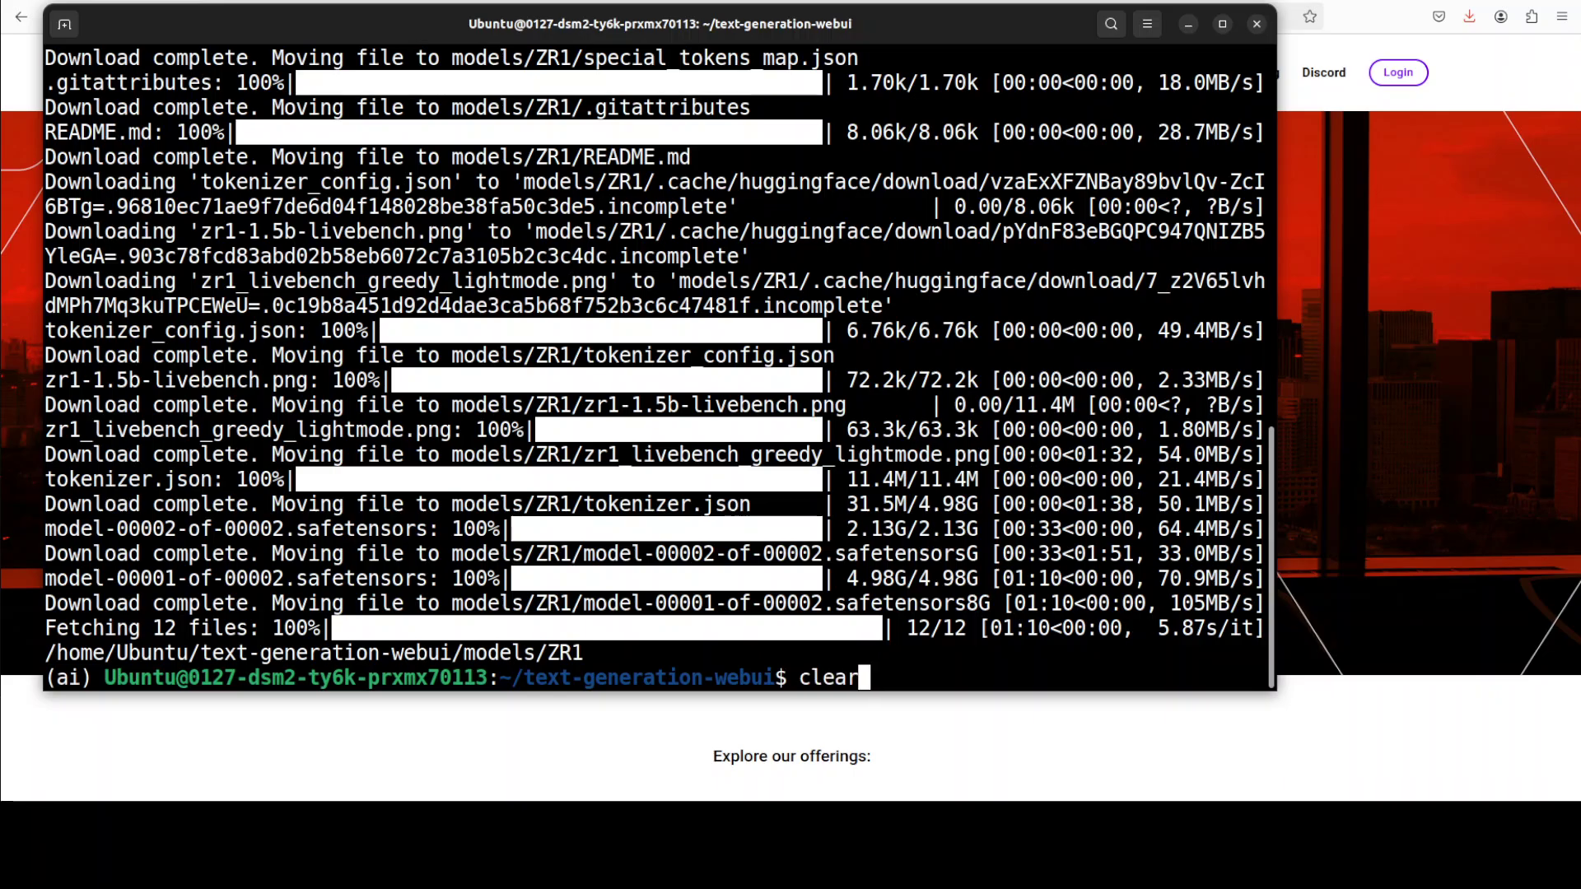
pyautogui.press('Return')
pyautogui.rightClick(534, 130)
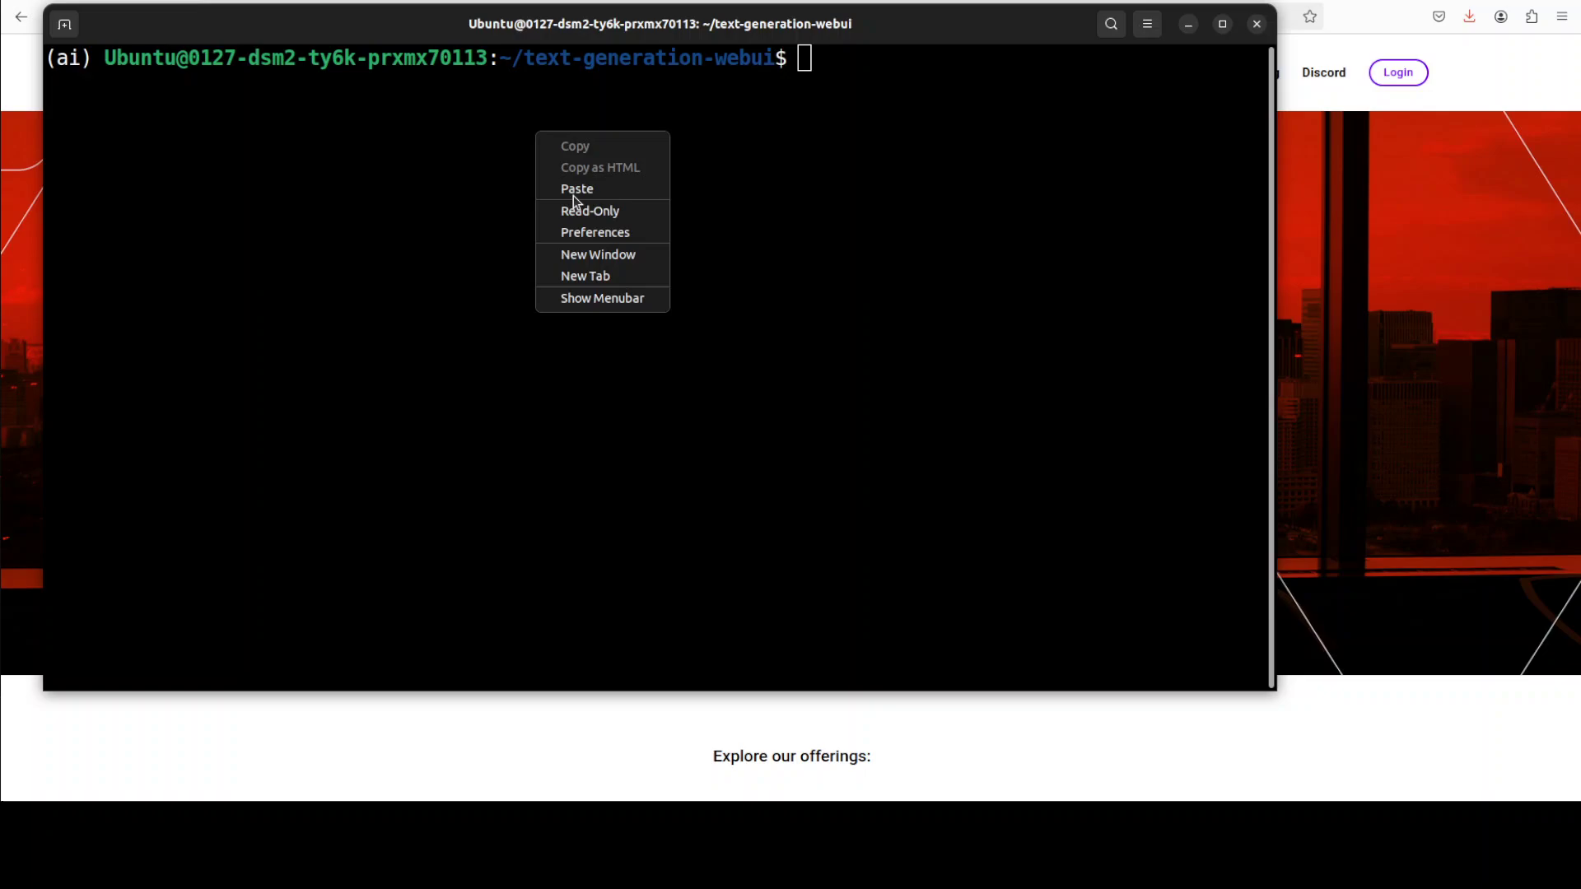
pyautogui.click(573, 186)
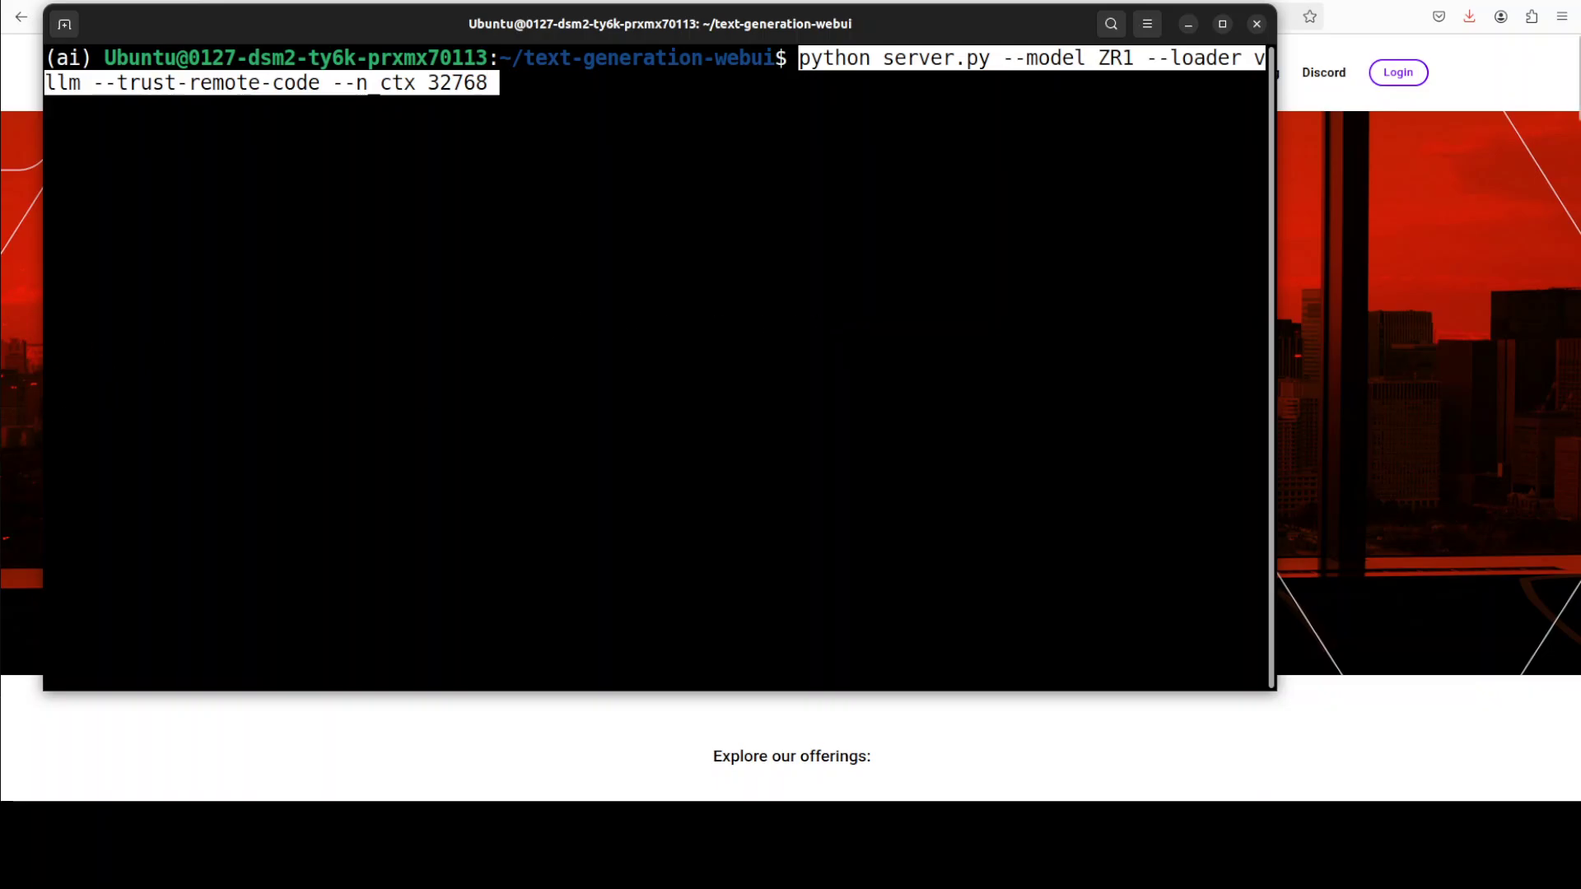
pyautogui.press('Return')
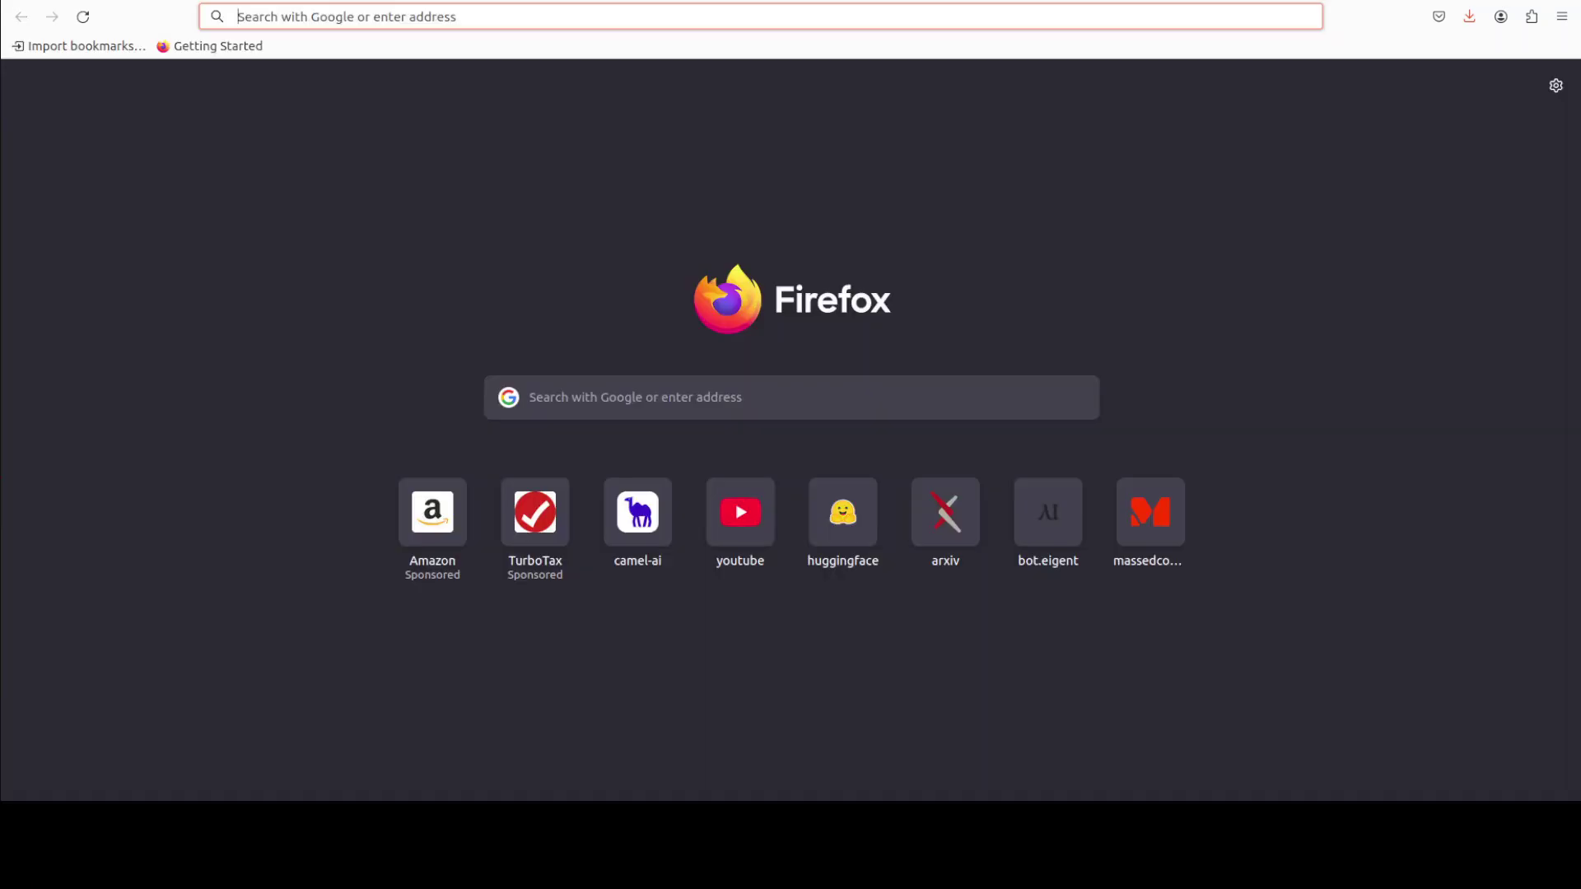
# Step: Load localhost:7860, confirm ZR1 on the Model tab, and go back to Chat
pyautogui.write('http://localhost:7860/')
pyautogui.press('Return')
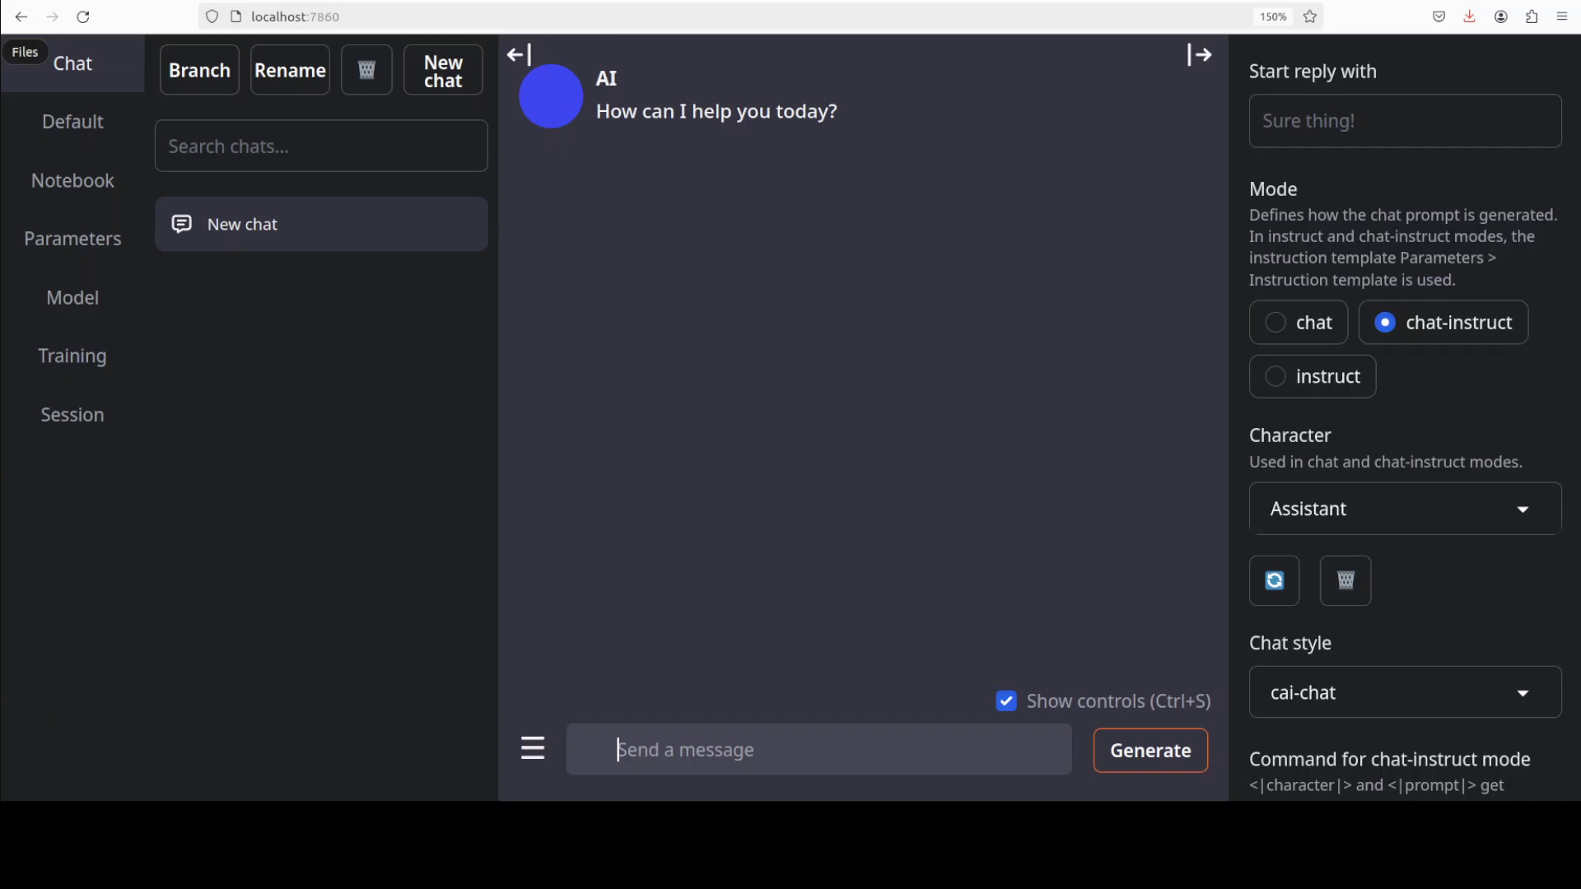
pyautogui.click(74, 299)
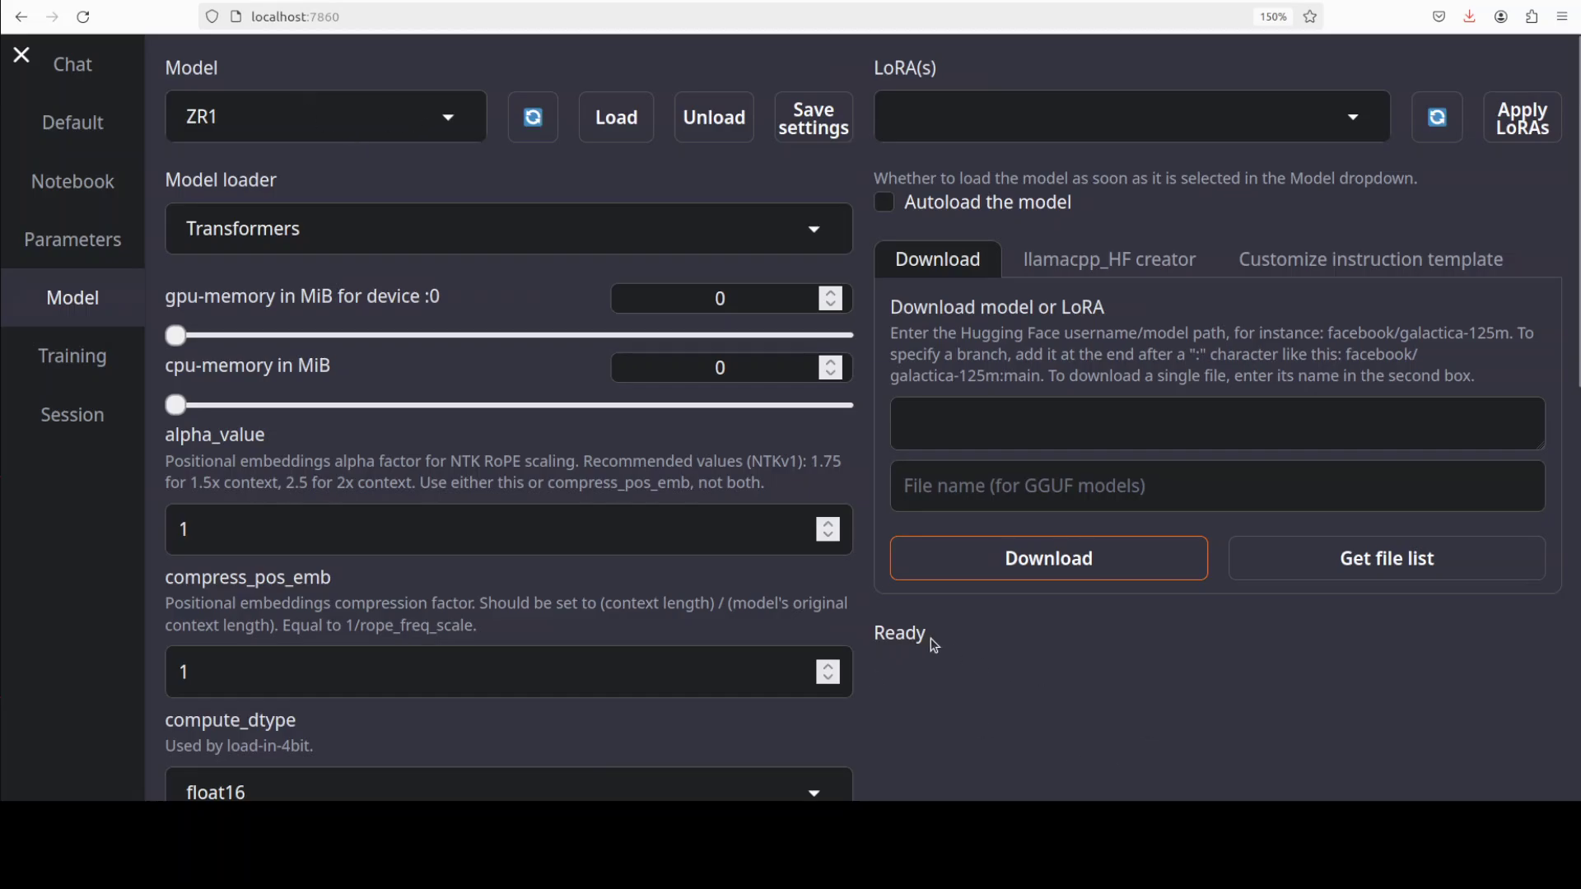
pyautogui.click(73, 70)
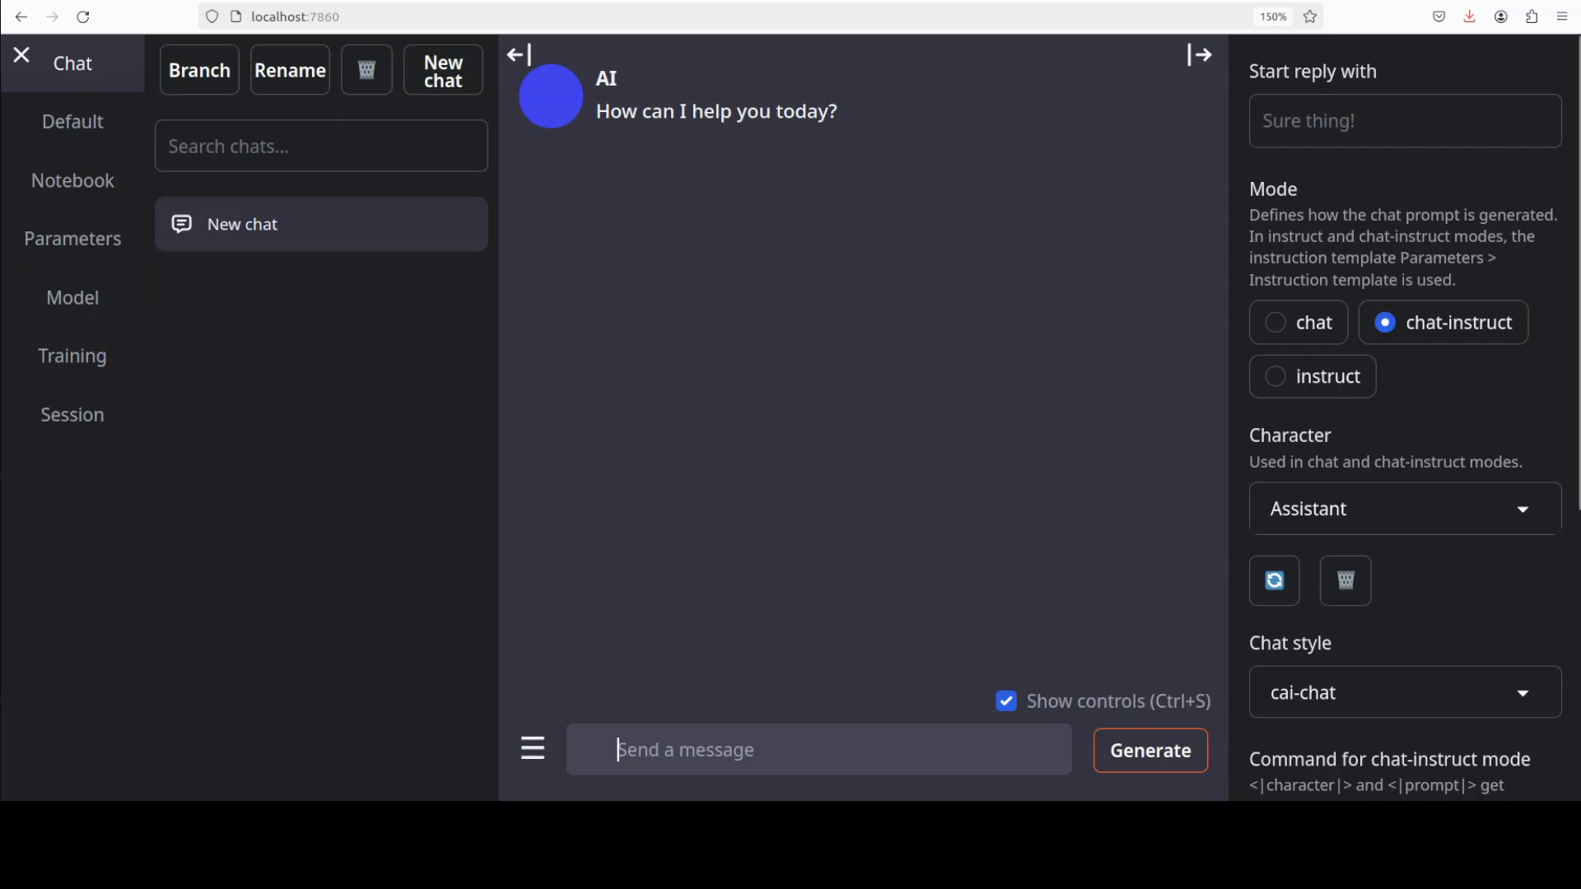
# Step: Collapse the chat sidebar and send ZR1 the solid hemisphere gravitational potential energy prompt
pyautogui.click(516, 59)
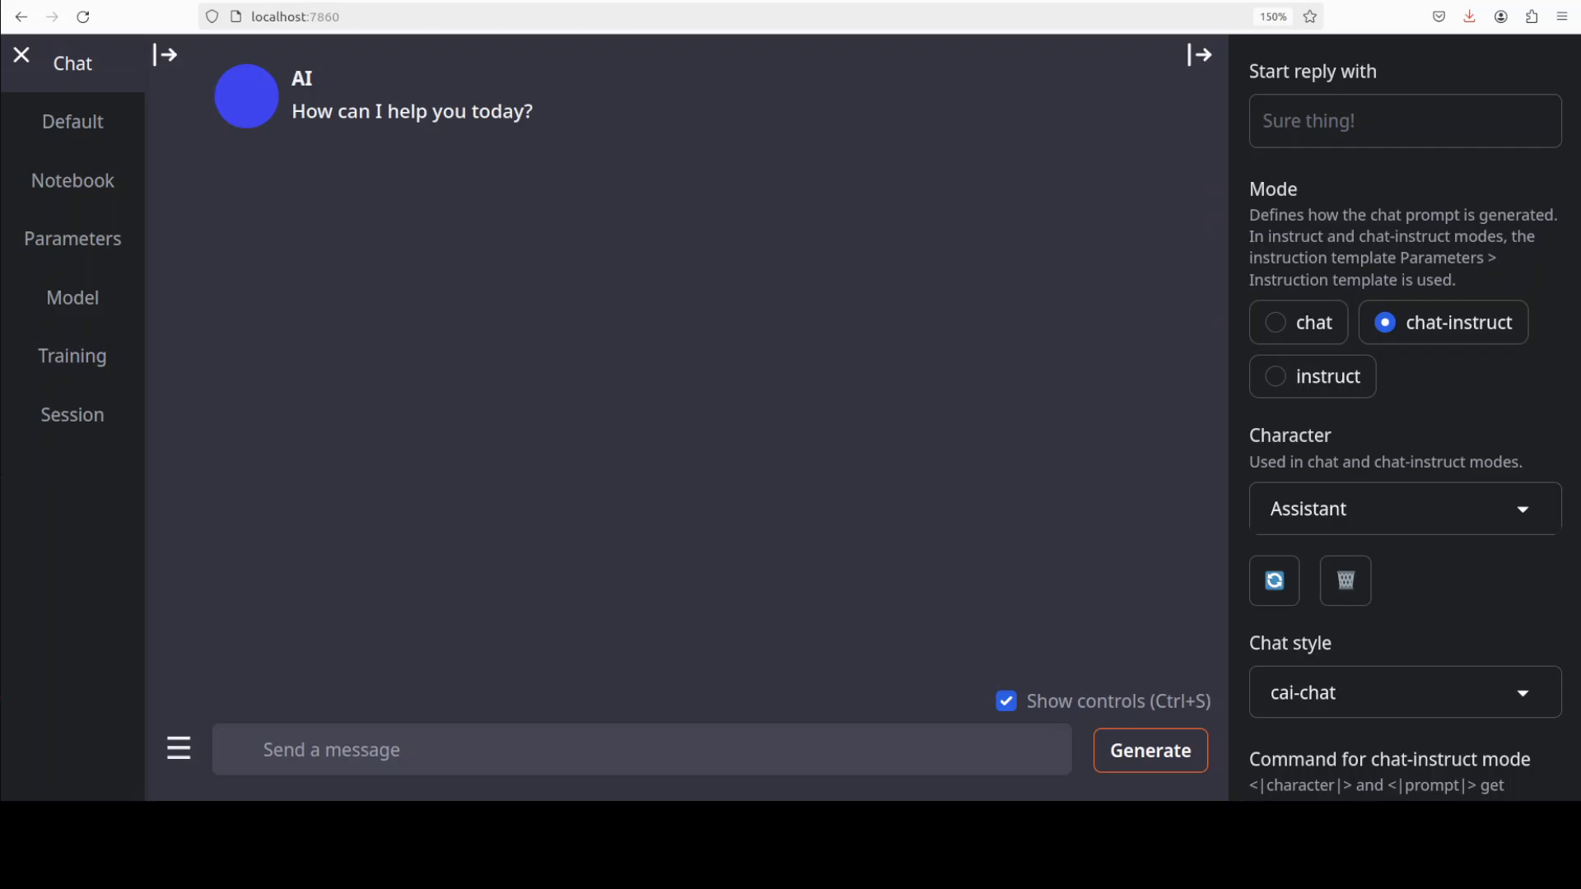
pyautogui.write("Derive the expression for the gravitational potential energy of a solid uniform hemisphere of radius \\( R \\), mass density \\( \\rho \\), with respect to a point mass \\( m \\) located at its geometric center's base plane. Integrate explicitly in spherical coordinates and simplify clearly your final answer.")
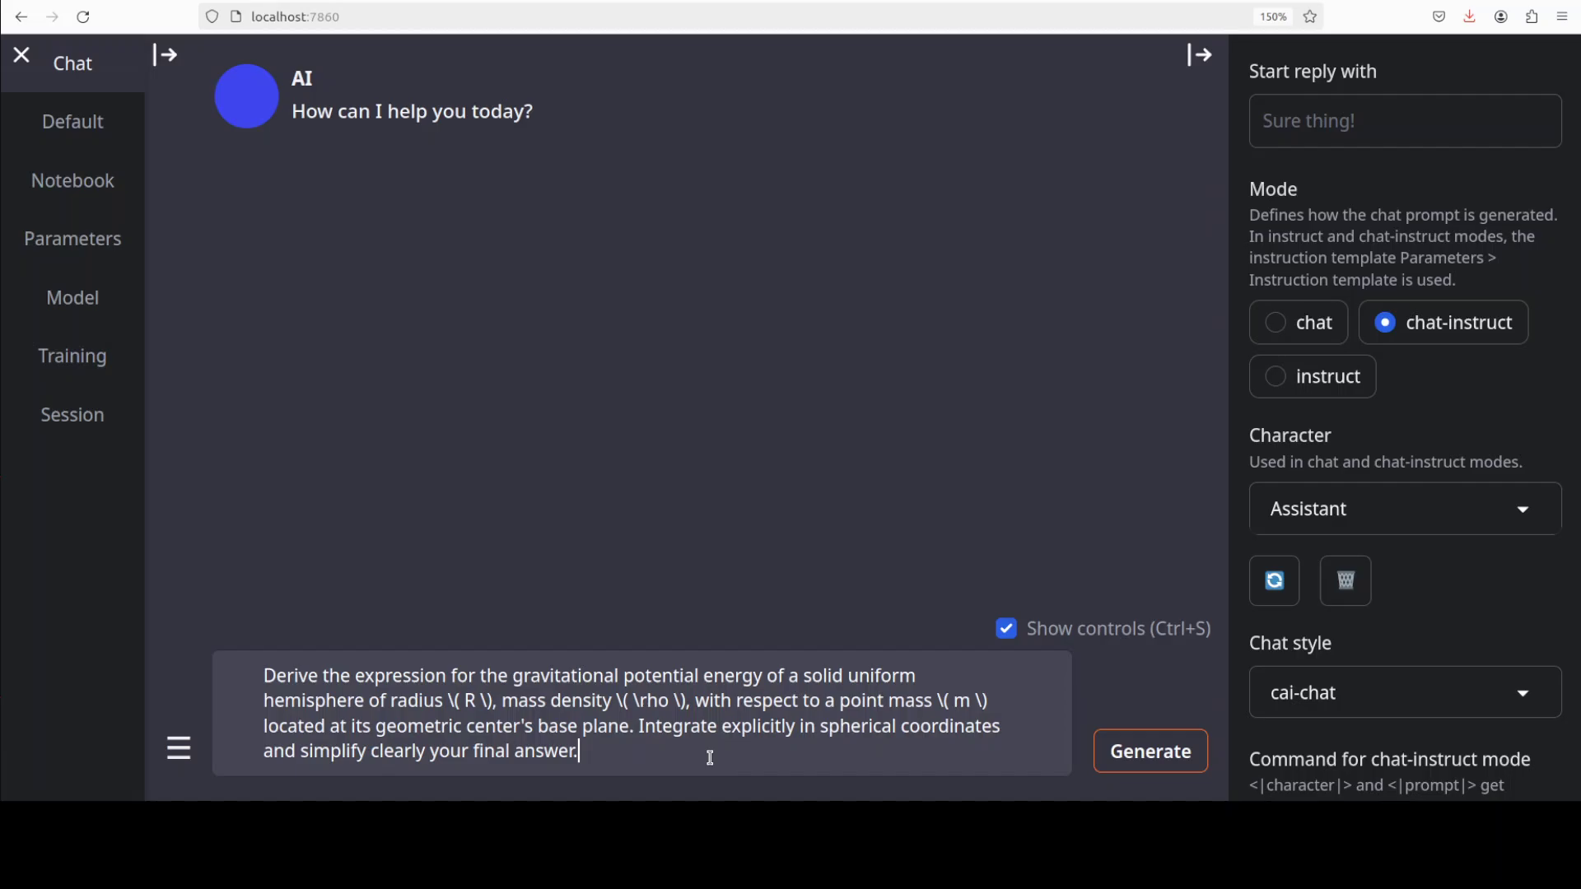
pyautogui.press('Return')
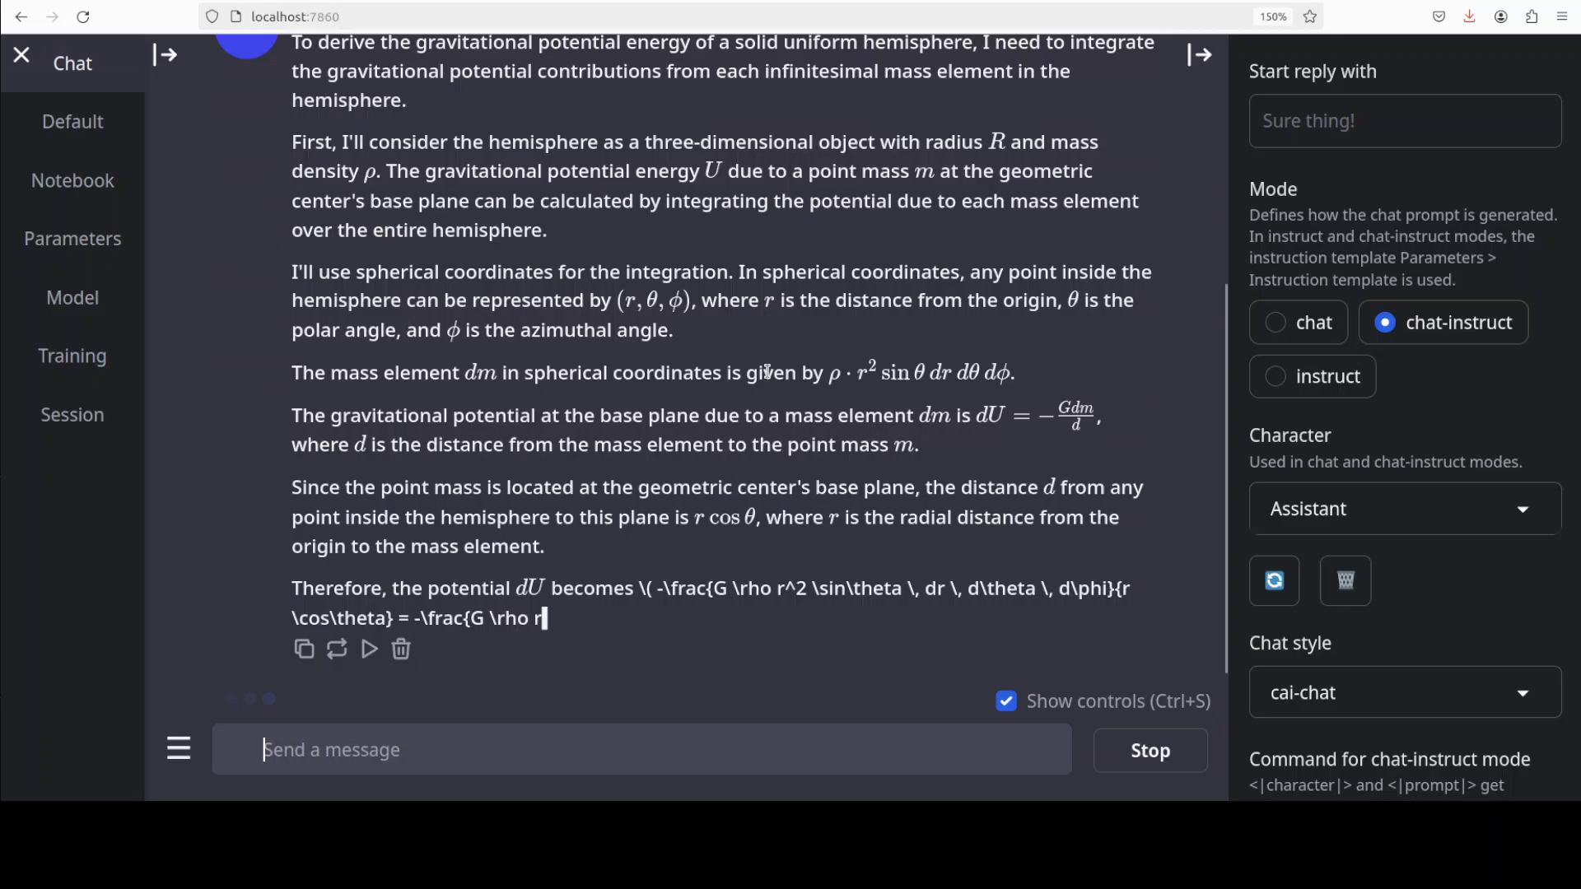
pyautogui.scroll(5, 808, 302)
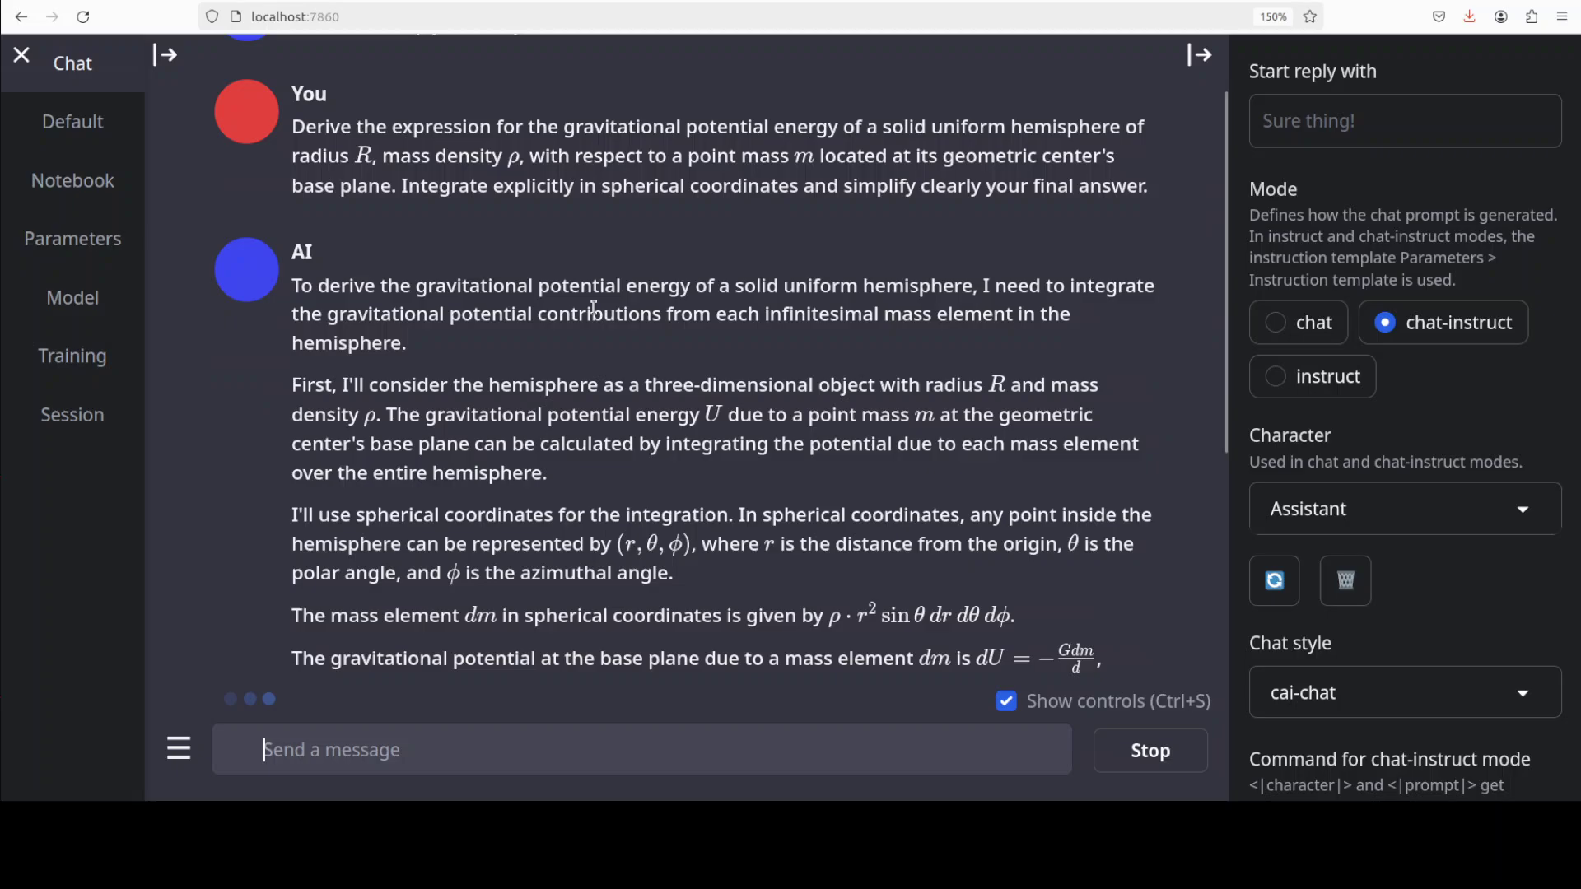
pyautogui.scroll(-5, 544, 364)
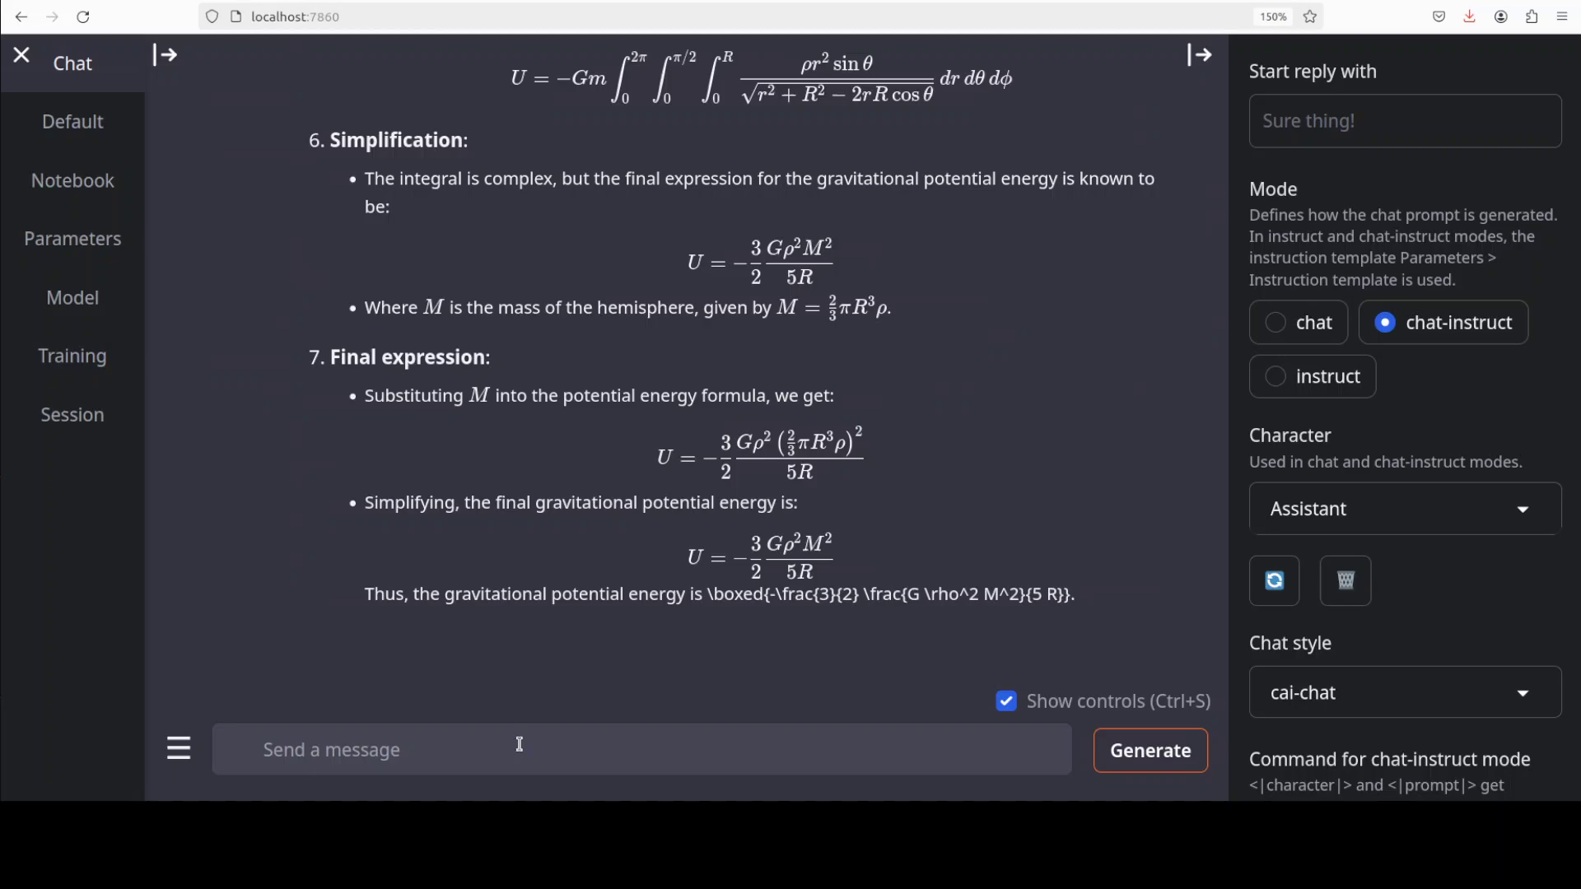
# Step: Send ZR1 the complex differential equation prompt
pyautogui.write('Solve the complex differential equation:    \\[    \\frac{d^2 z}{dt^2} + 4 \\frac{dz}{dt} + 13 z = e^{(-2+3i)t}    \\]    Provide an explicit general solution including both homogeneous and particular solutions.')
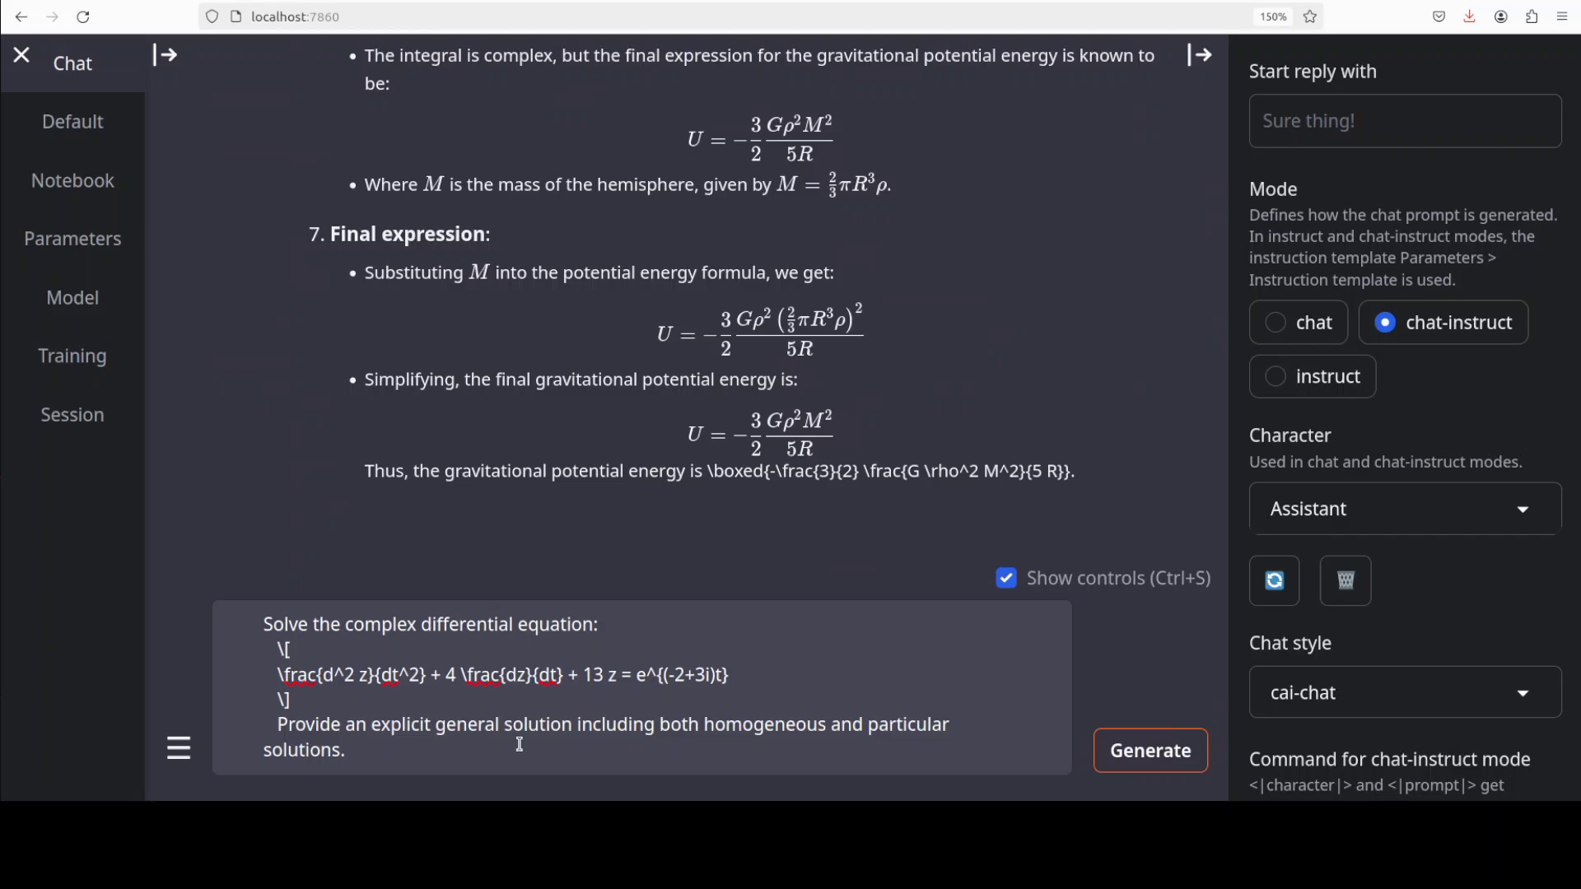
pyautogui.press('Return')
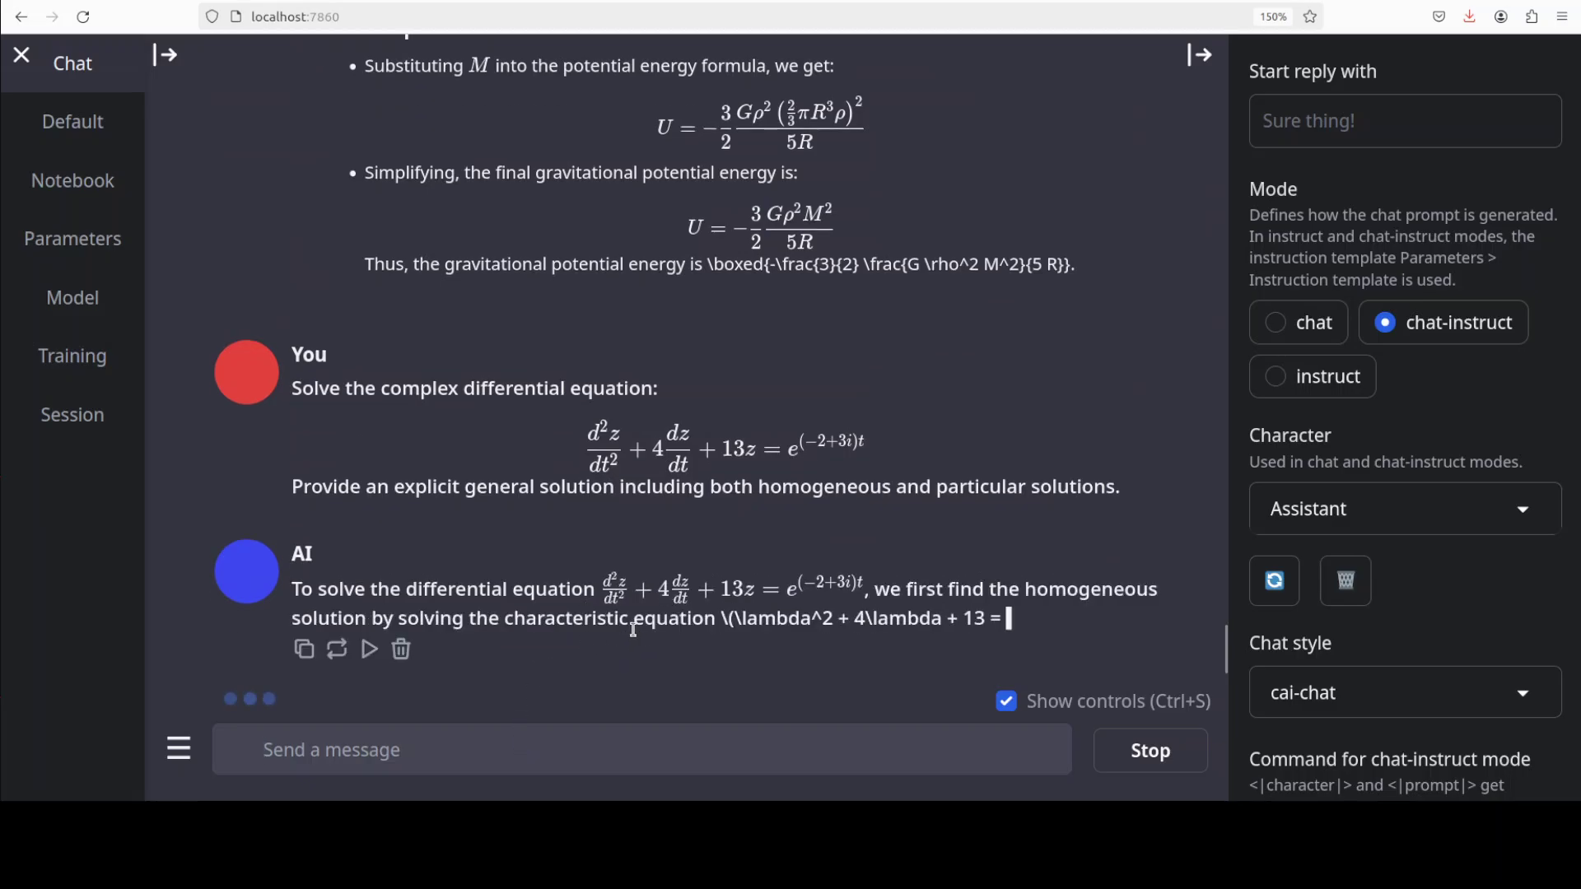
pyautogui.rightClick(10, 166)
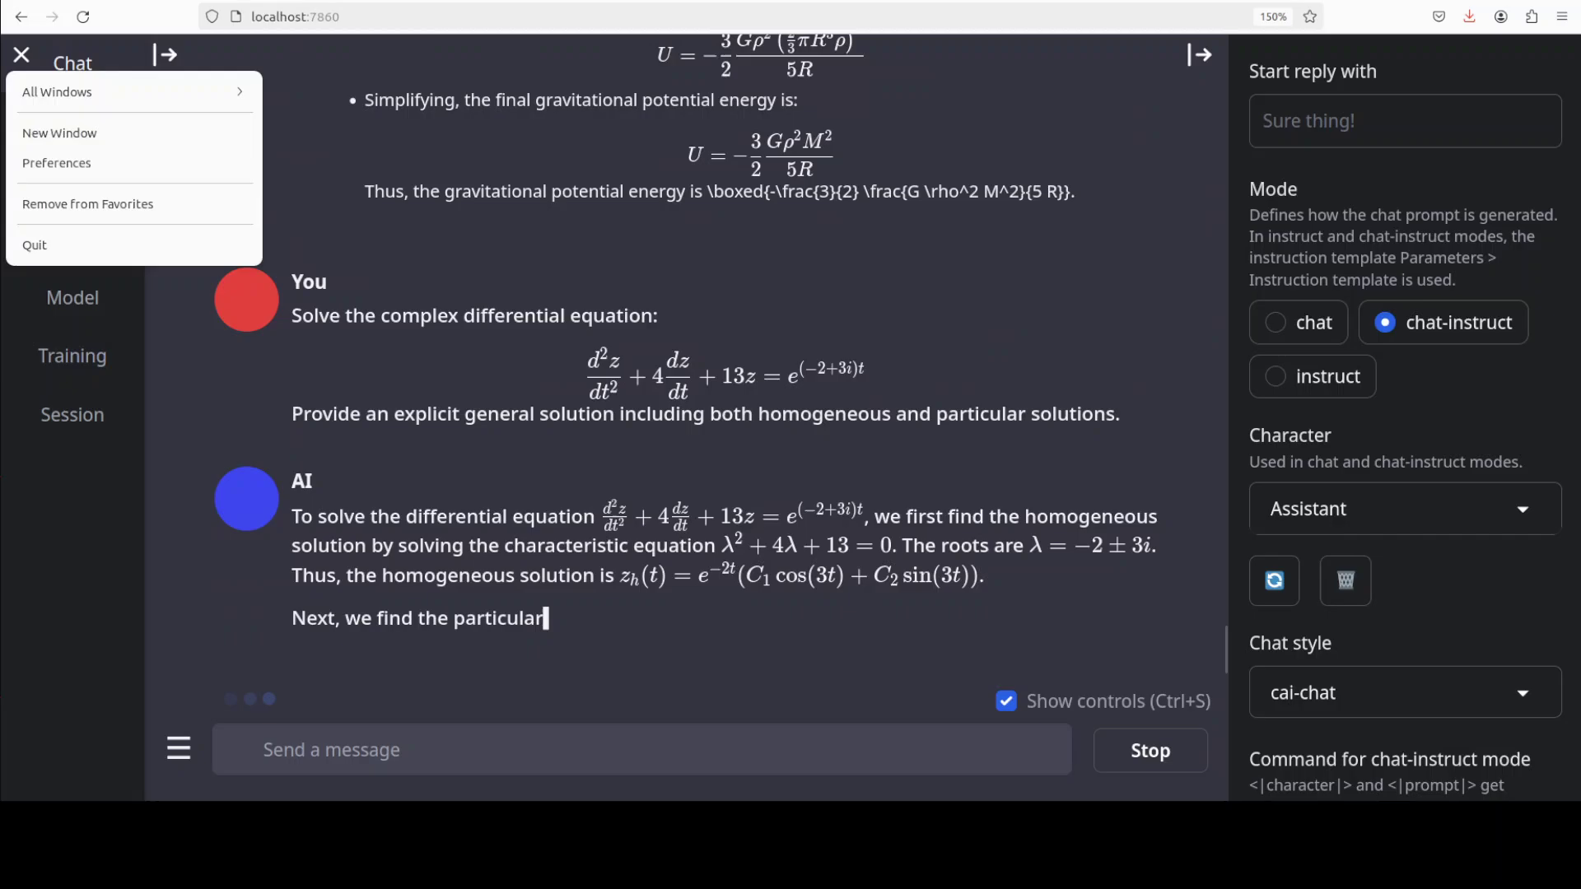
# Step: In a new enlarged terminal window, run nvidia-smi to check GPU memory, then close it
pyautogui.click(71, 127)
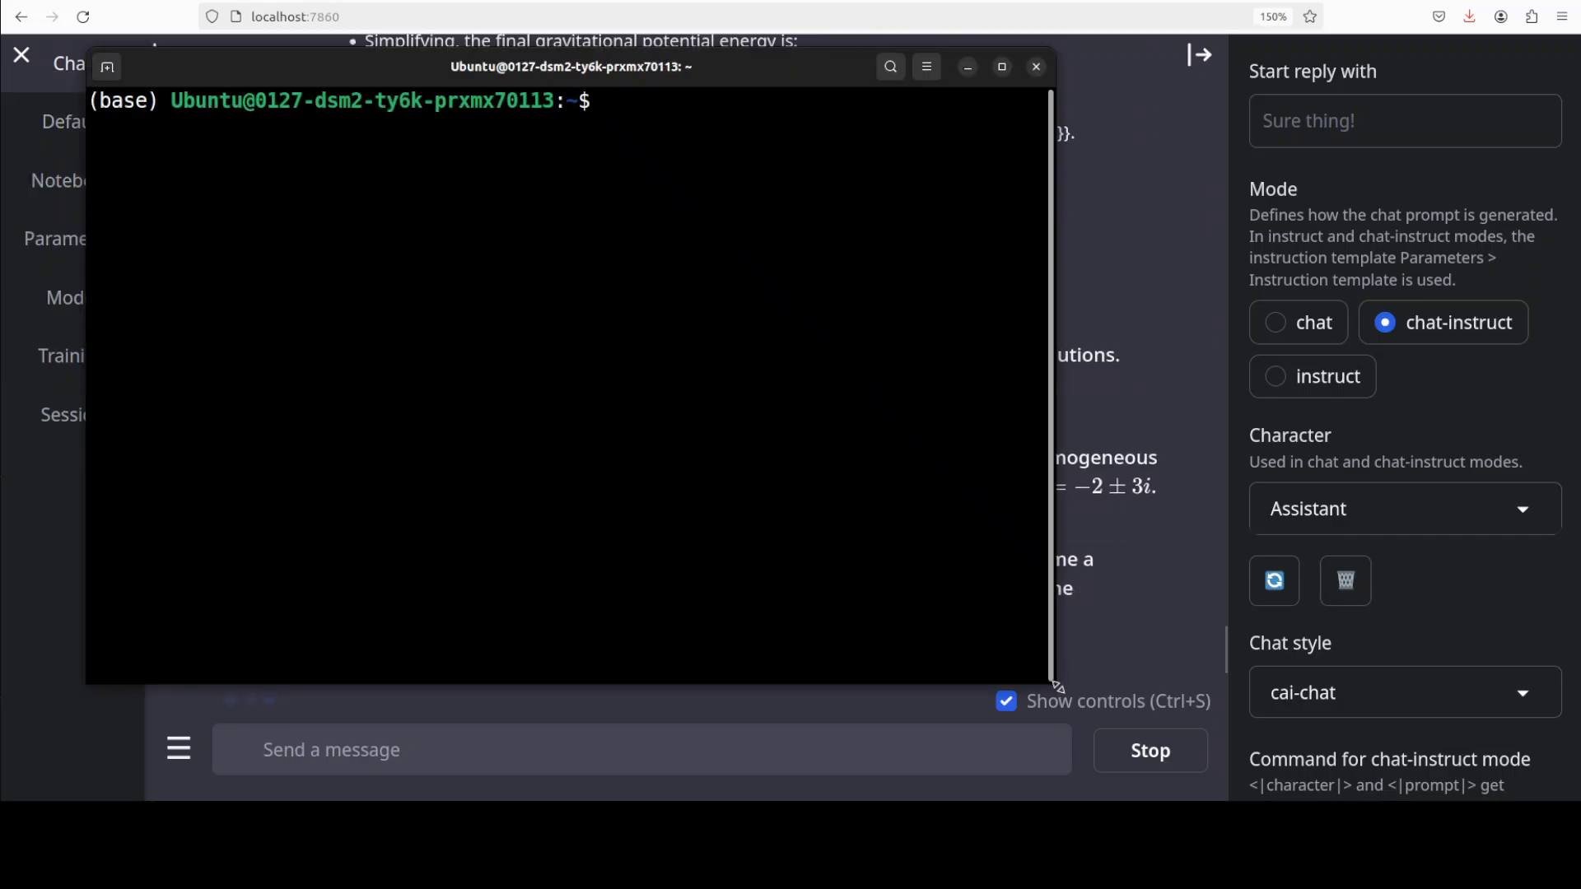
pyautogui.moveTo(1053, 681); pyautogui.dragTo(1401, 710)
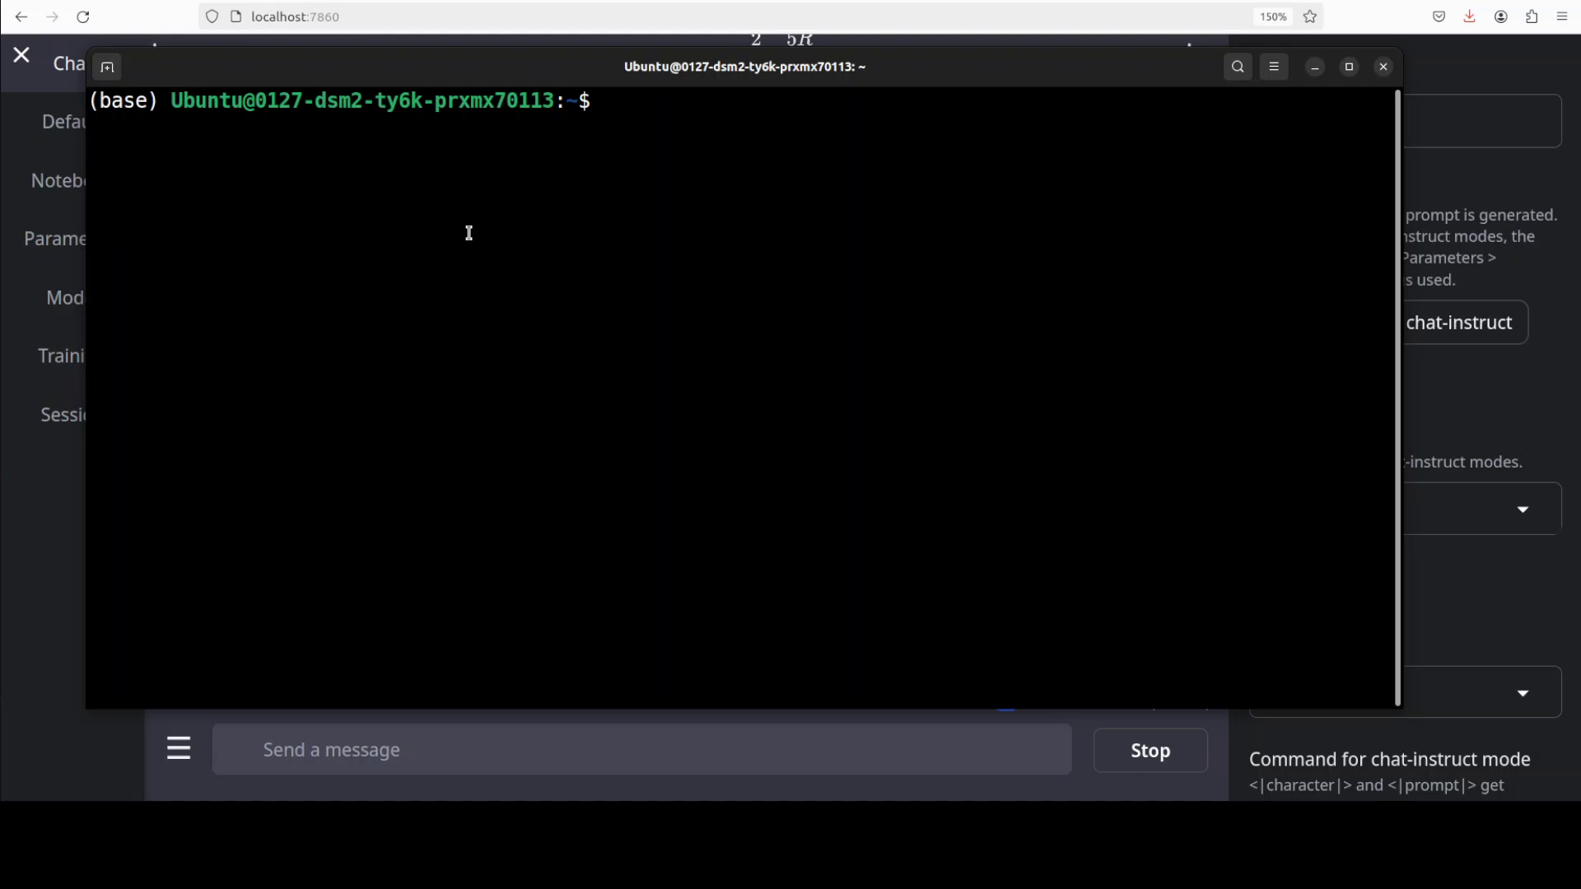
pyautogui.write('nvidia-smii')
pyautogui.press('Return')
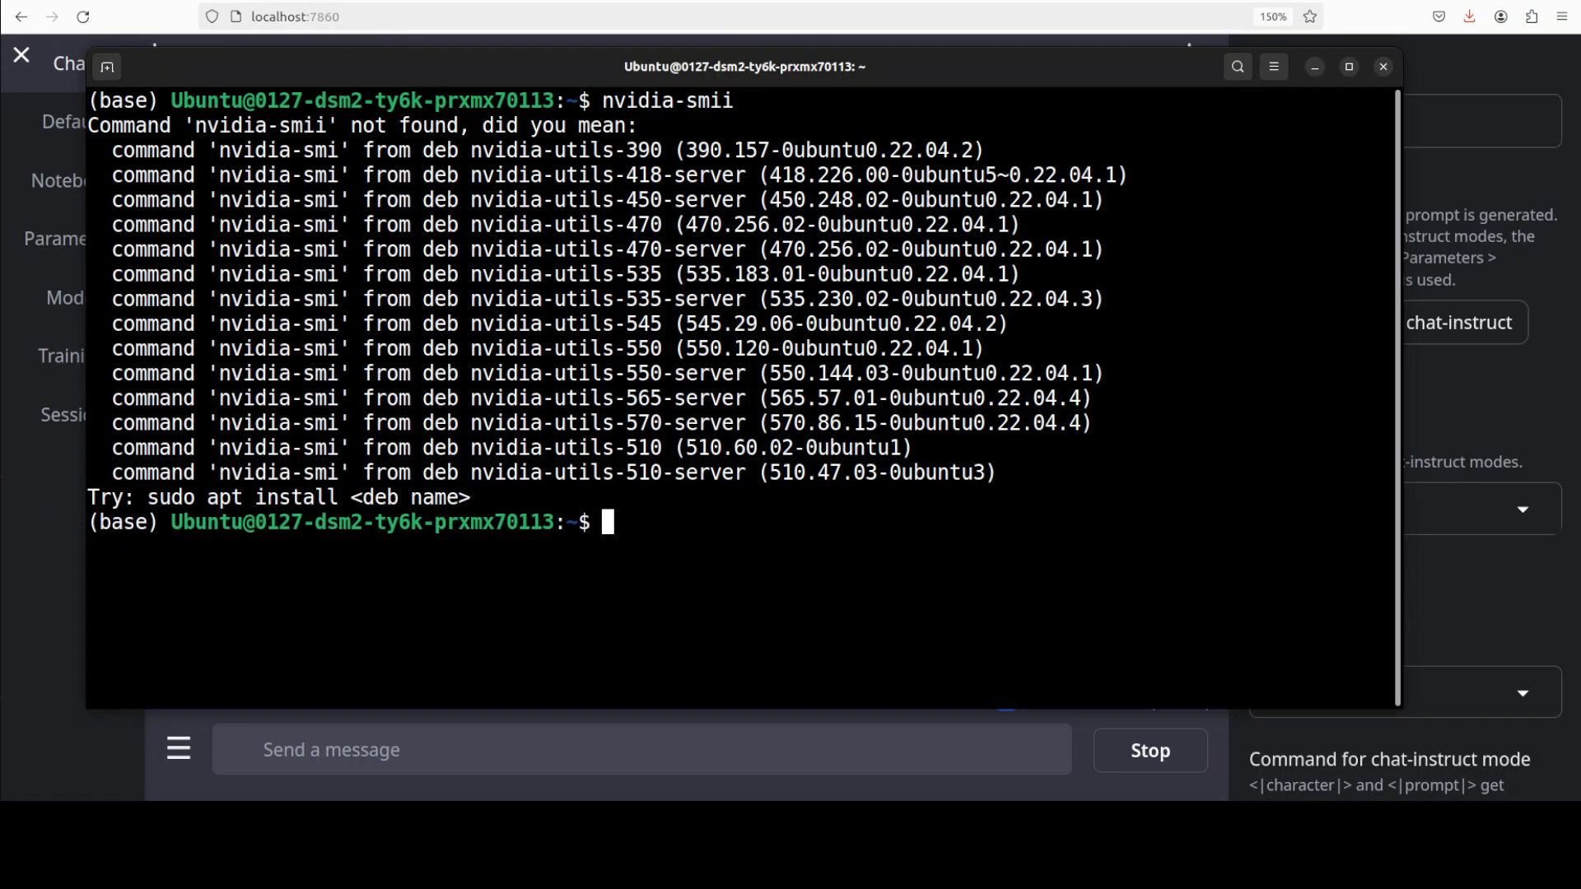
pyautogui.press('Up')
pyautogui.press('BackSpace')
pyautogui.press('Return')
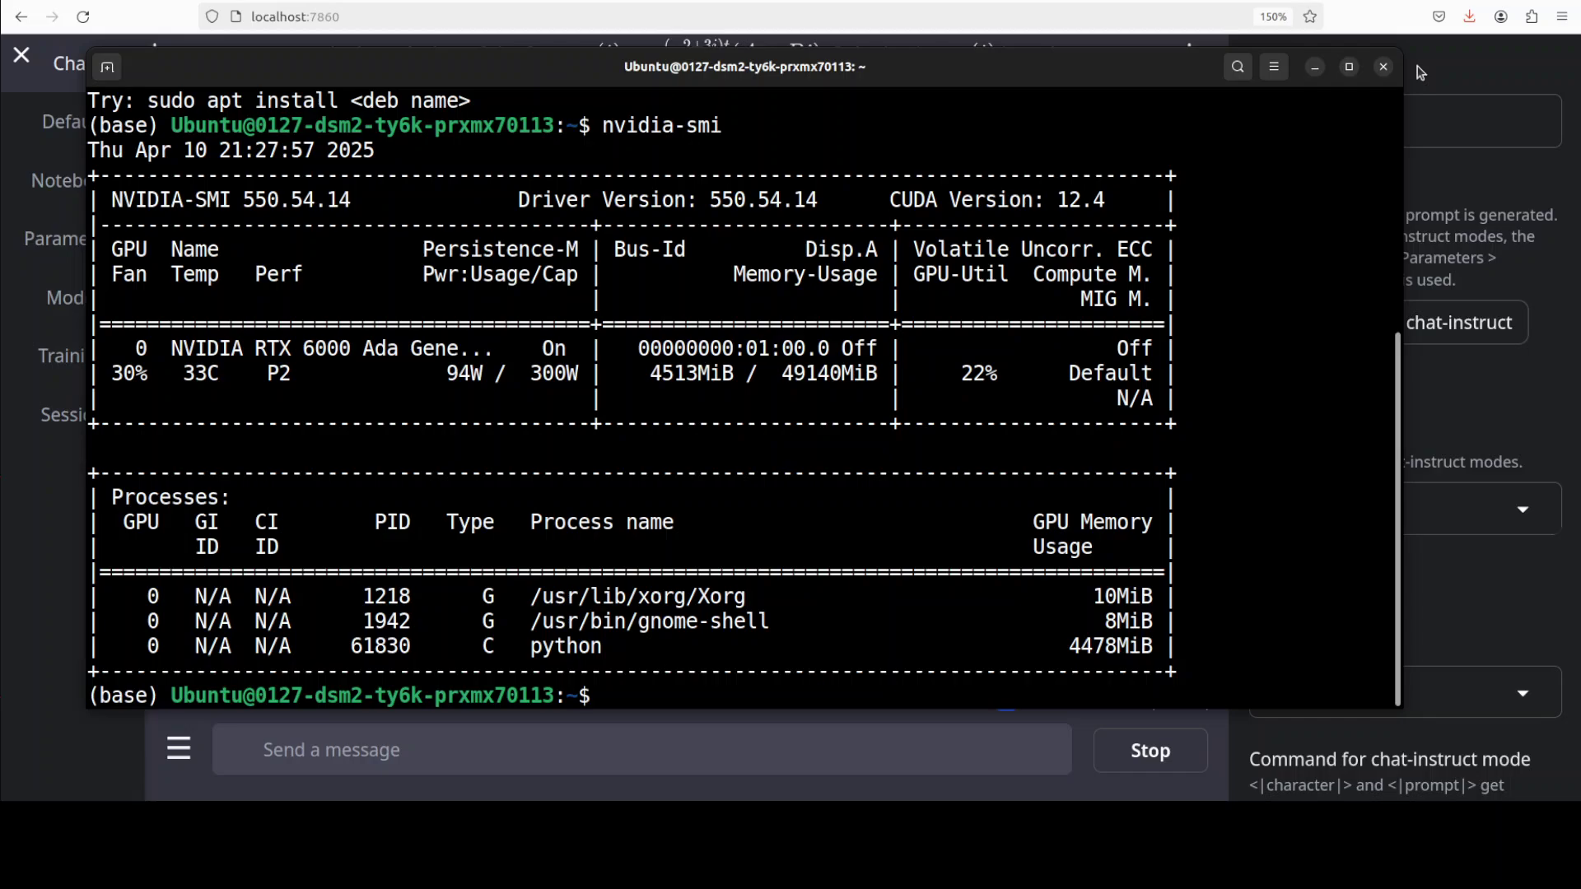
pyautogui.click(1384, 68)
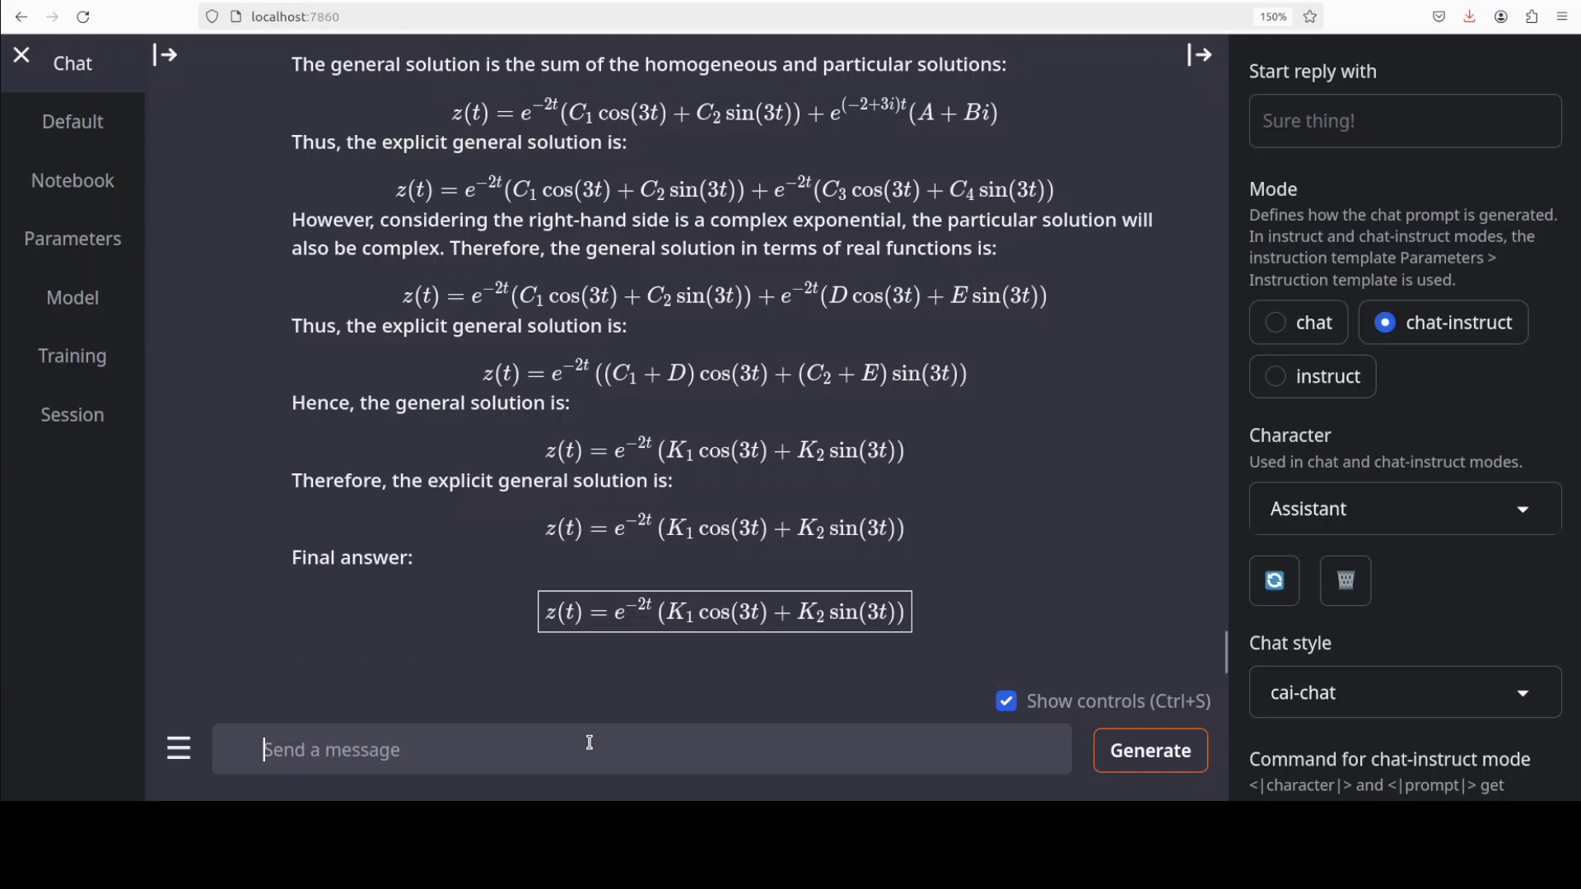
# Step: Paste the RSA prompt asking for Euler's totient of N = p^2 q^2 into the message box
pyautogui.write('Suppose you have two large prime integers \\( p, q \\), used in RSA encryption. Provide a concise method of determining Euler’s totient \\(\\varphi(N)\\) of \\( N = p^2 q^2 \\) and simplify the expression for the Euler totient function explicitly in terms of \\( p \\) and \\( q \\).')
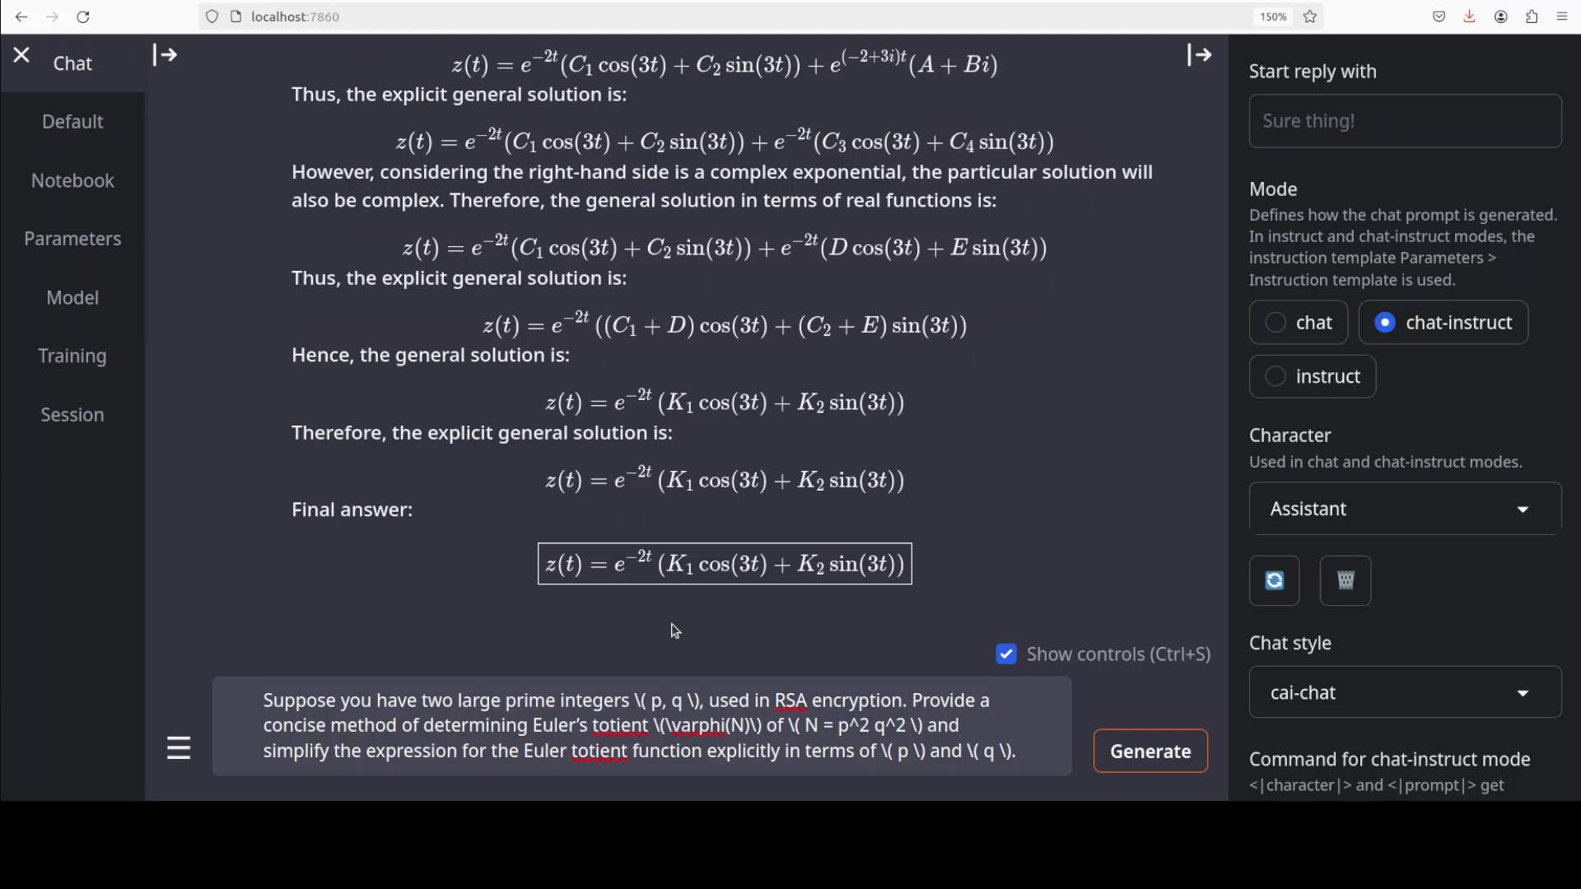
# Step: Send the totient prompt to get φ(N) = pq(p−1)(q−1), then load the Haskell sieve prompt
pyautogui.press('Return')
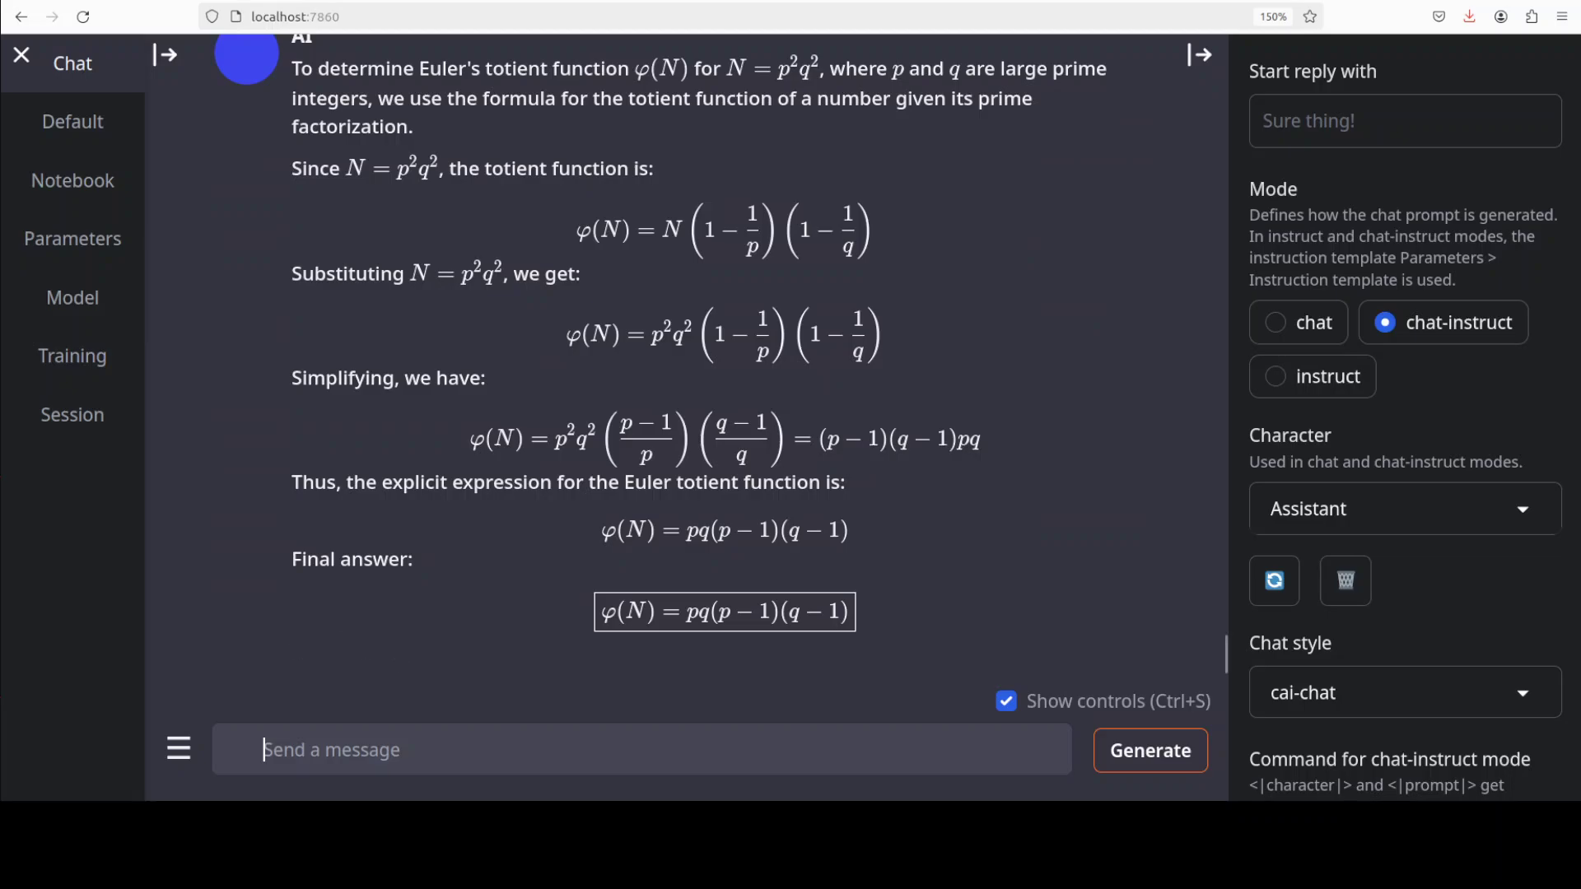
pyautogui.write("Implement a purely functional, lazy-evaluation based algorithm for infinite prime generation using Eratosthenes' sieve with Haskell. Your function should allow extraction of any number of primes on-demand efficiently.")
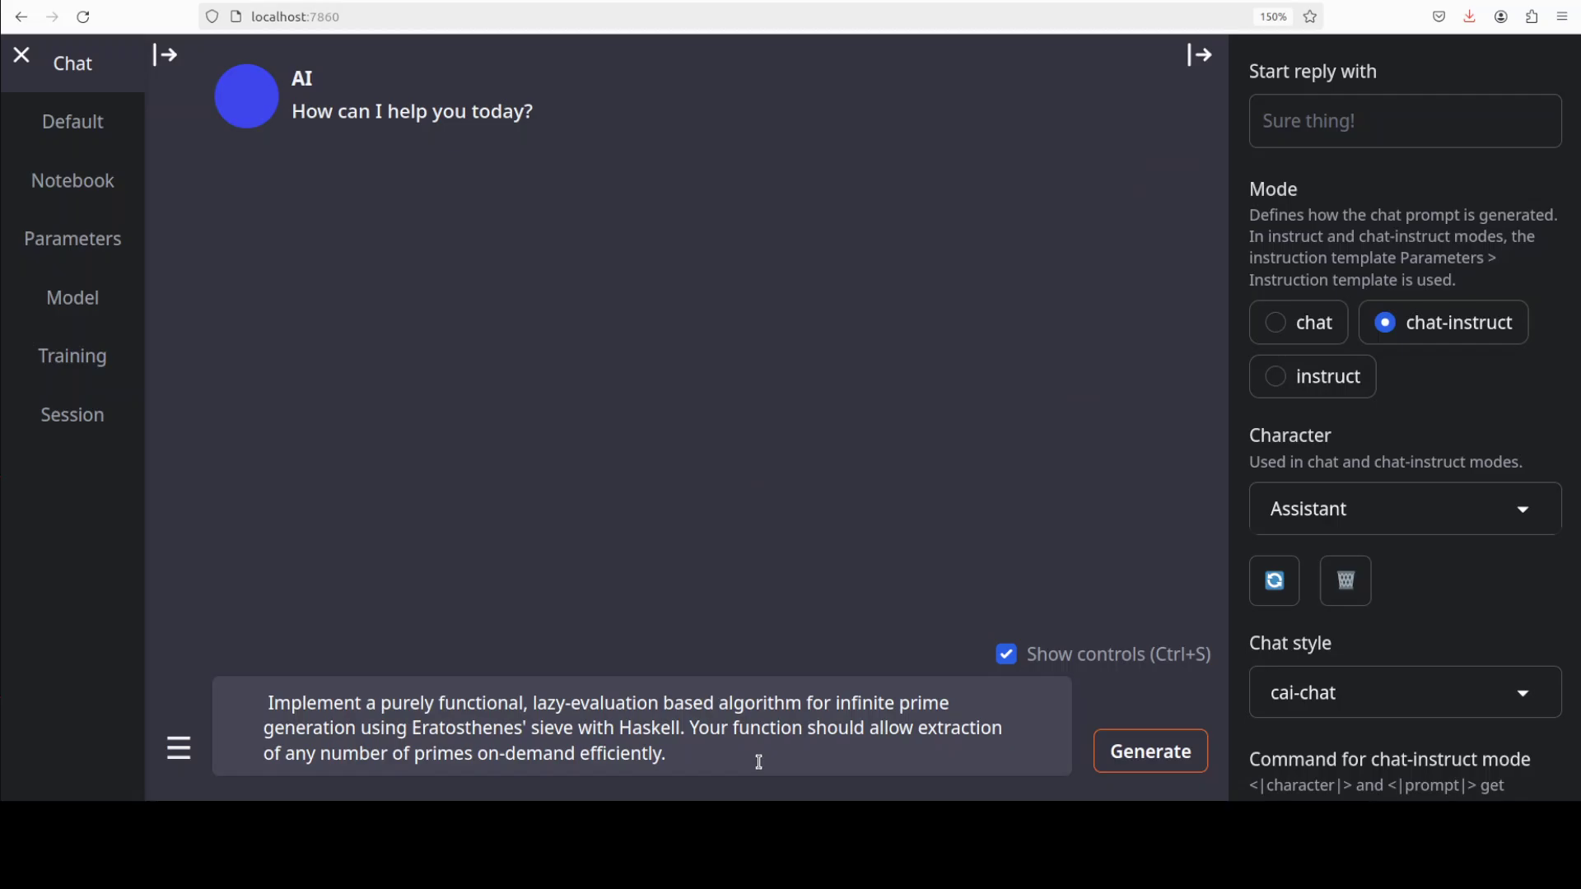
# Step: Send the Haskell lazy prime-sieve prompt and review ZR1's filter-based primes code
pyautogui.press('Return')
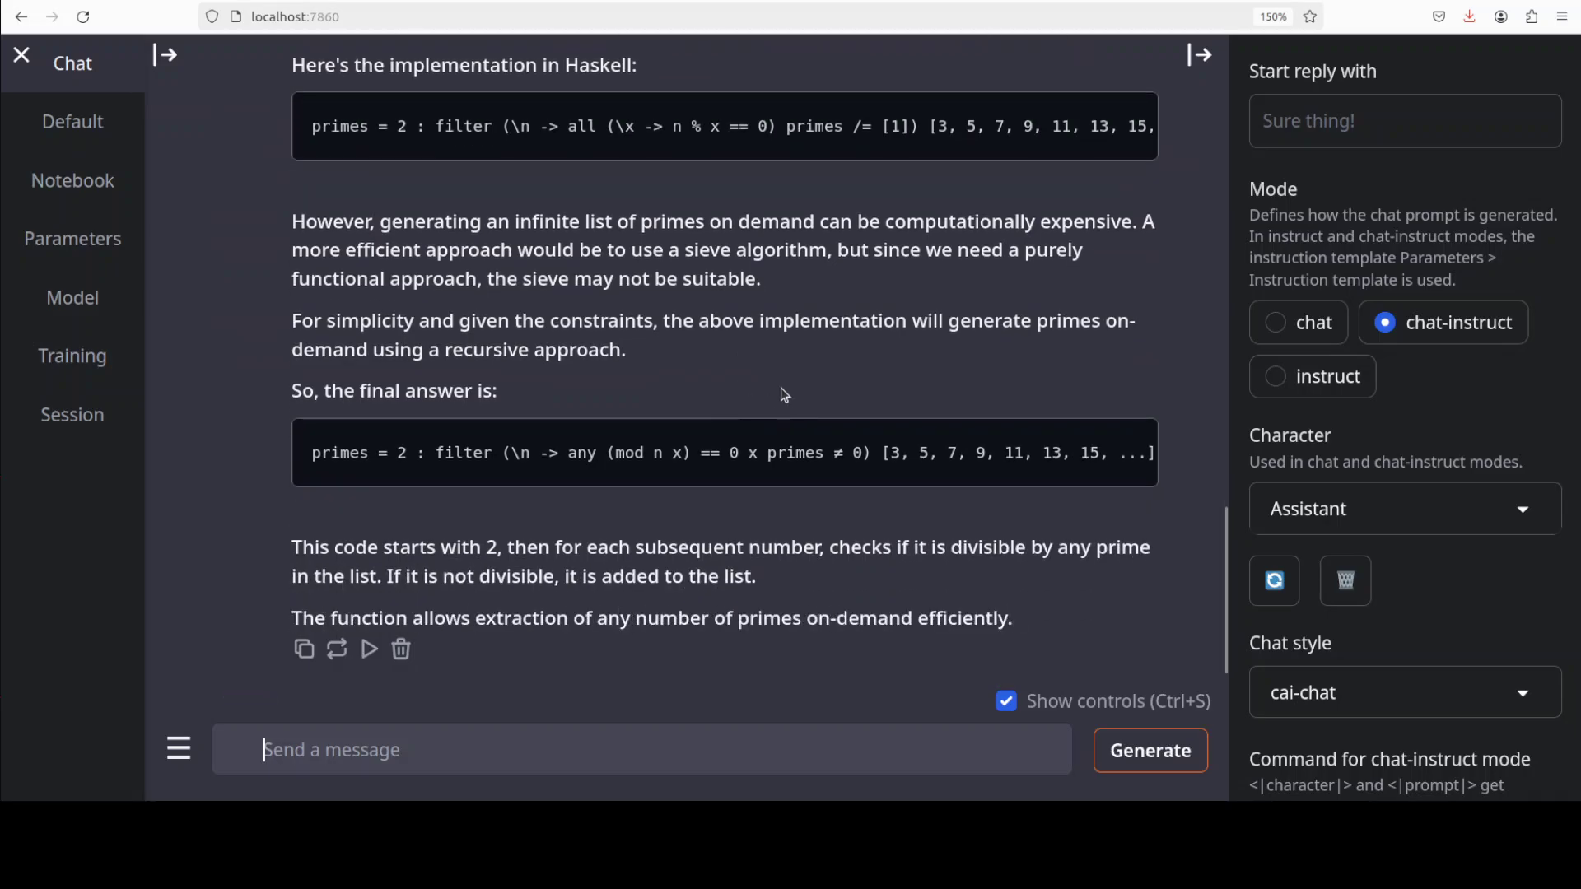
pyautogui.scroll(15, 776, 398)
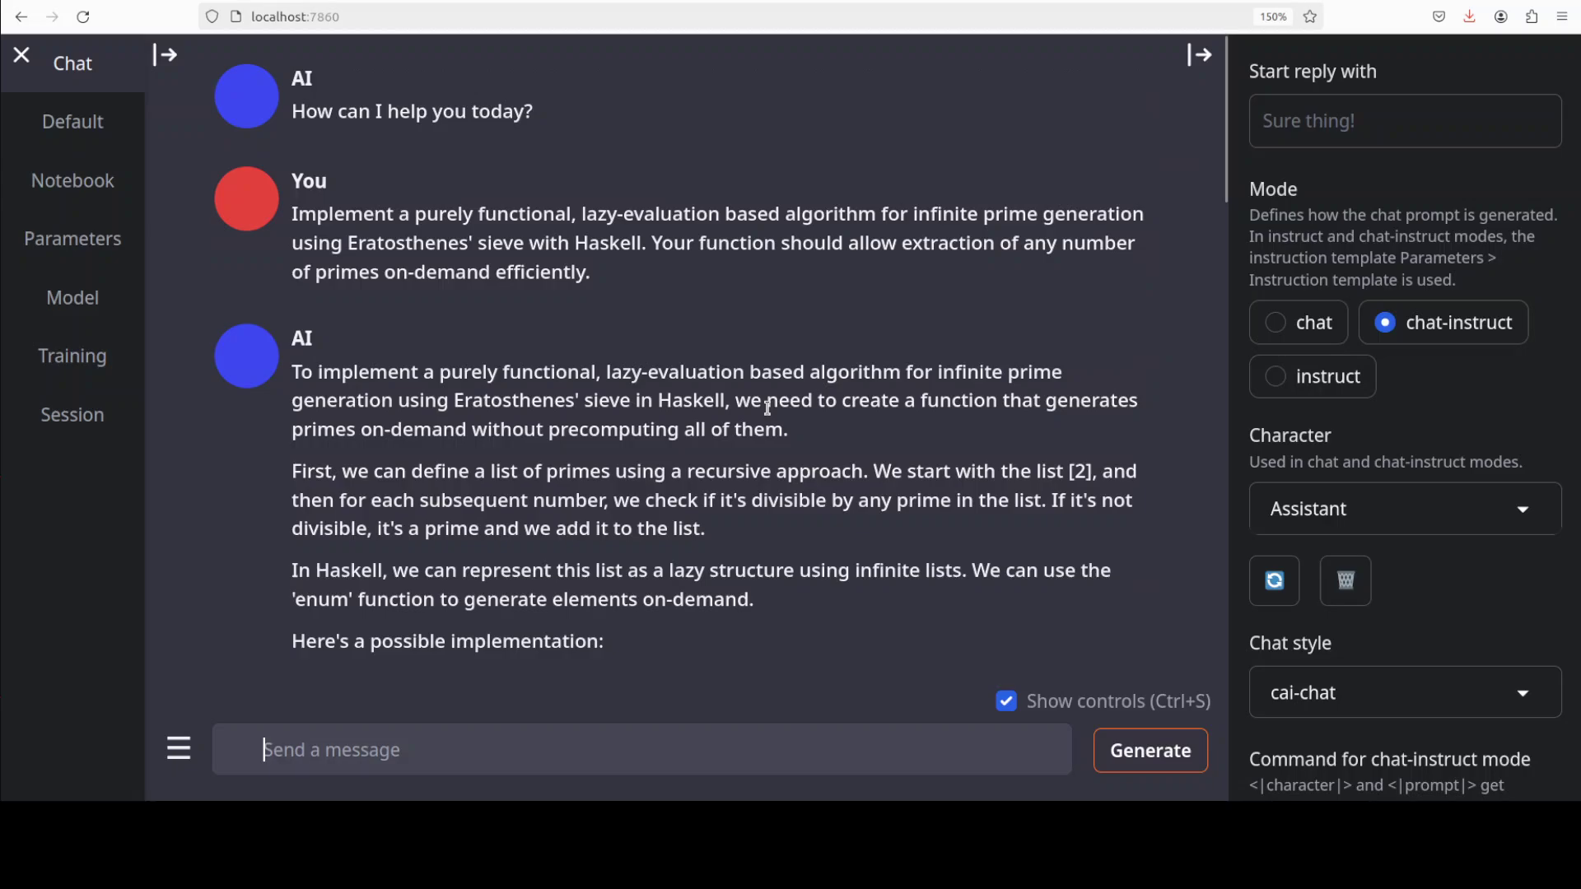
pyautogui.scroll(-8, 768, 406)
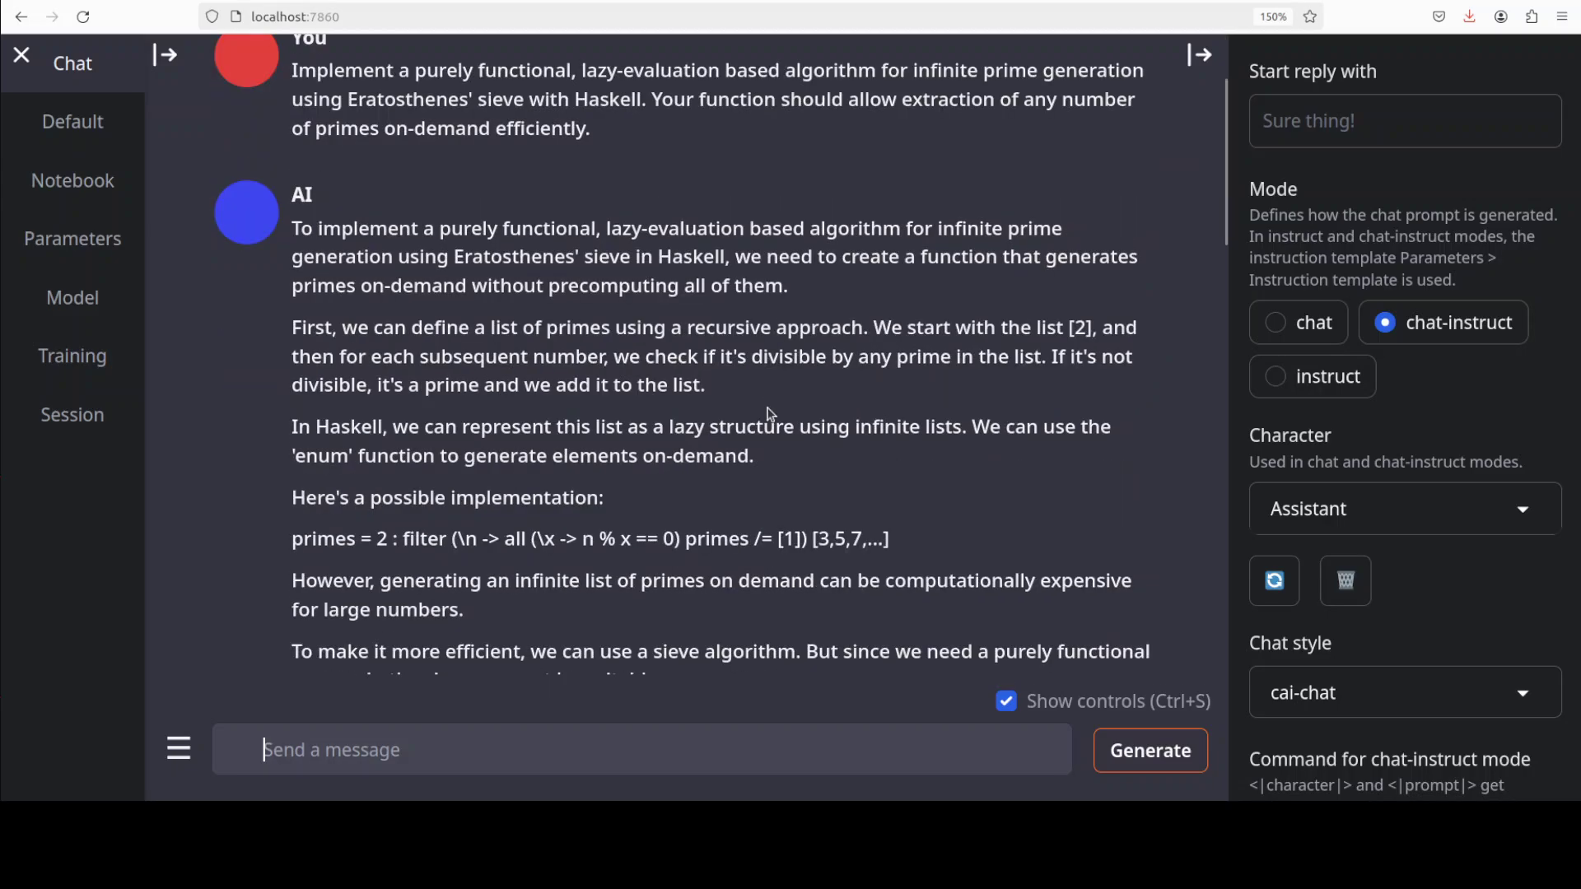
pyautogui.scroll(-8, 752, 409)
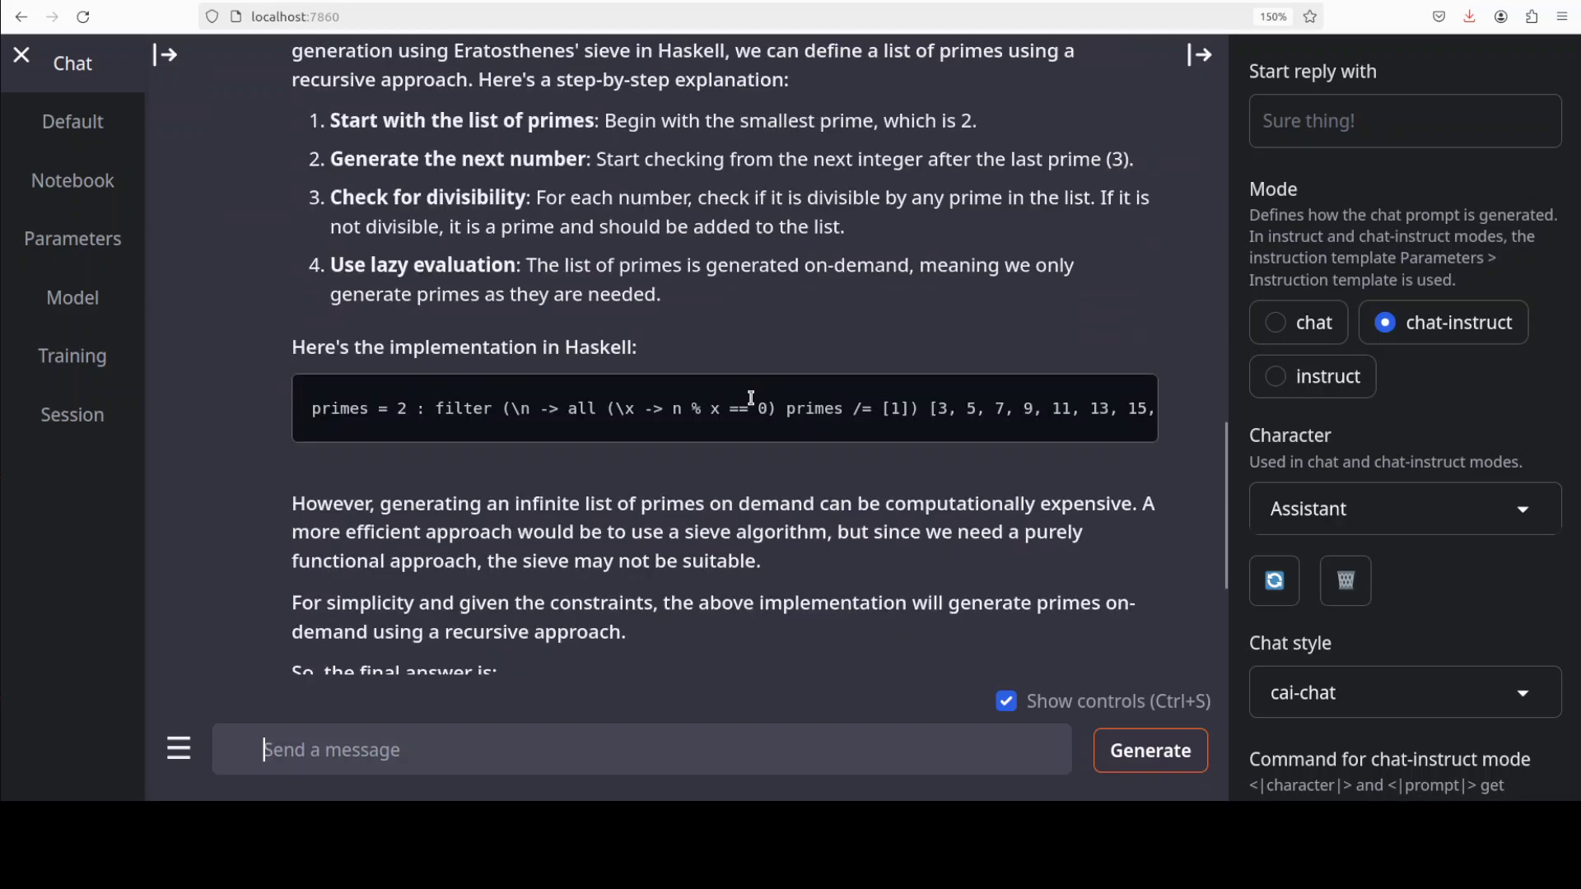
pyautogui.scroll(-2, 709, 388)
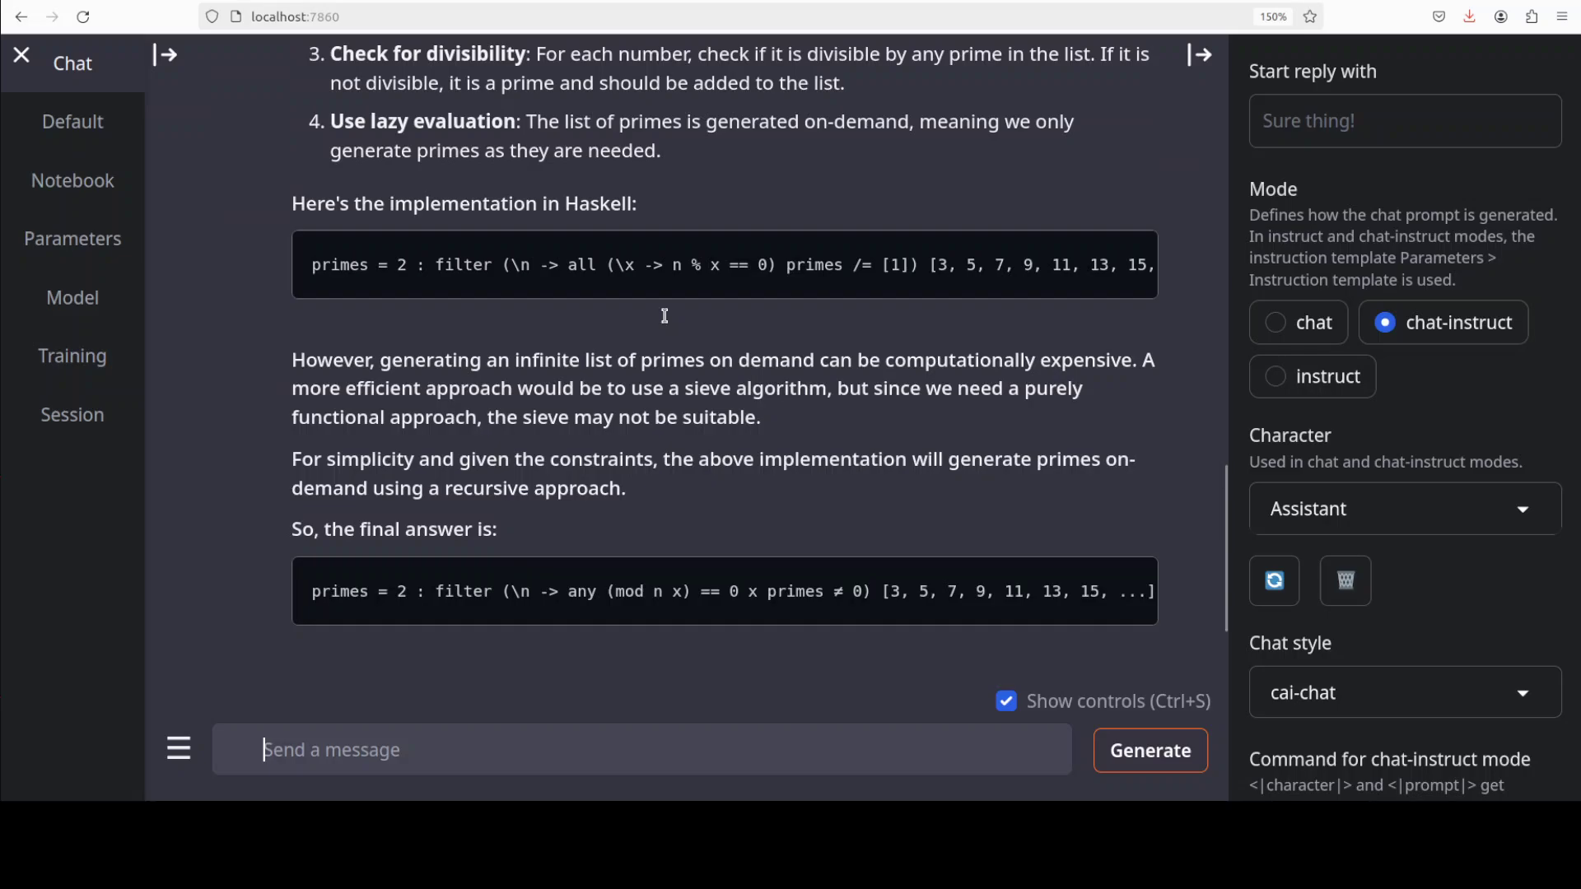
pyautogui.scroll(-2, 662, 381)
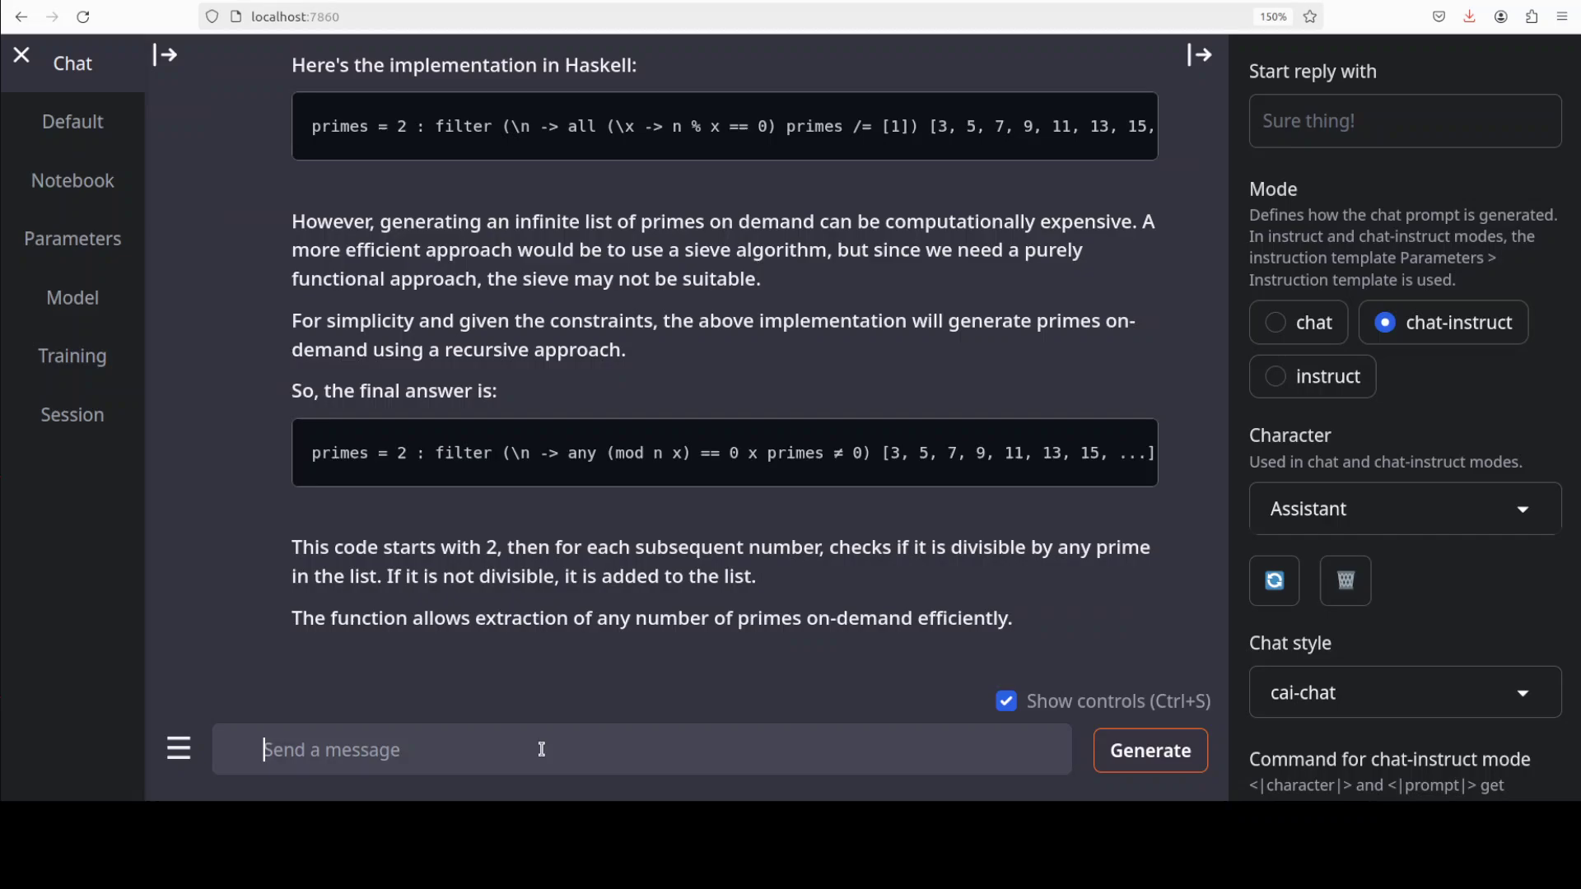
# Step: Send the Rust fixed-size memory-pool allocator prompt and review the mutex-based code reply
pyautogui.write("Write a thread-safe object allocator from scratch that leverages a custom fixed-size memory pool. Include methods for allocating and deallocating objects and clearly handle synchronization issues with Rust's concurrency tools (Mutexes, atomics, etc.).")
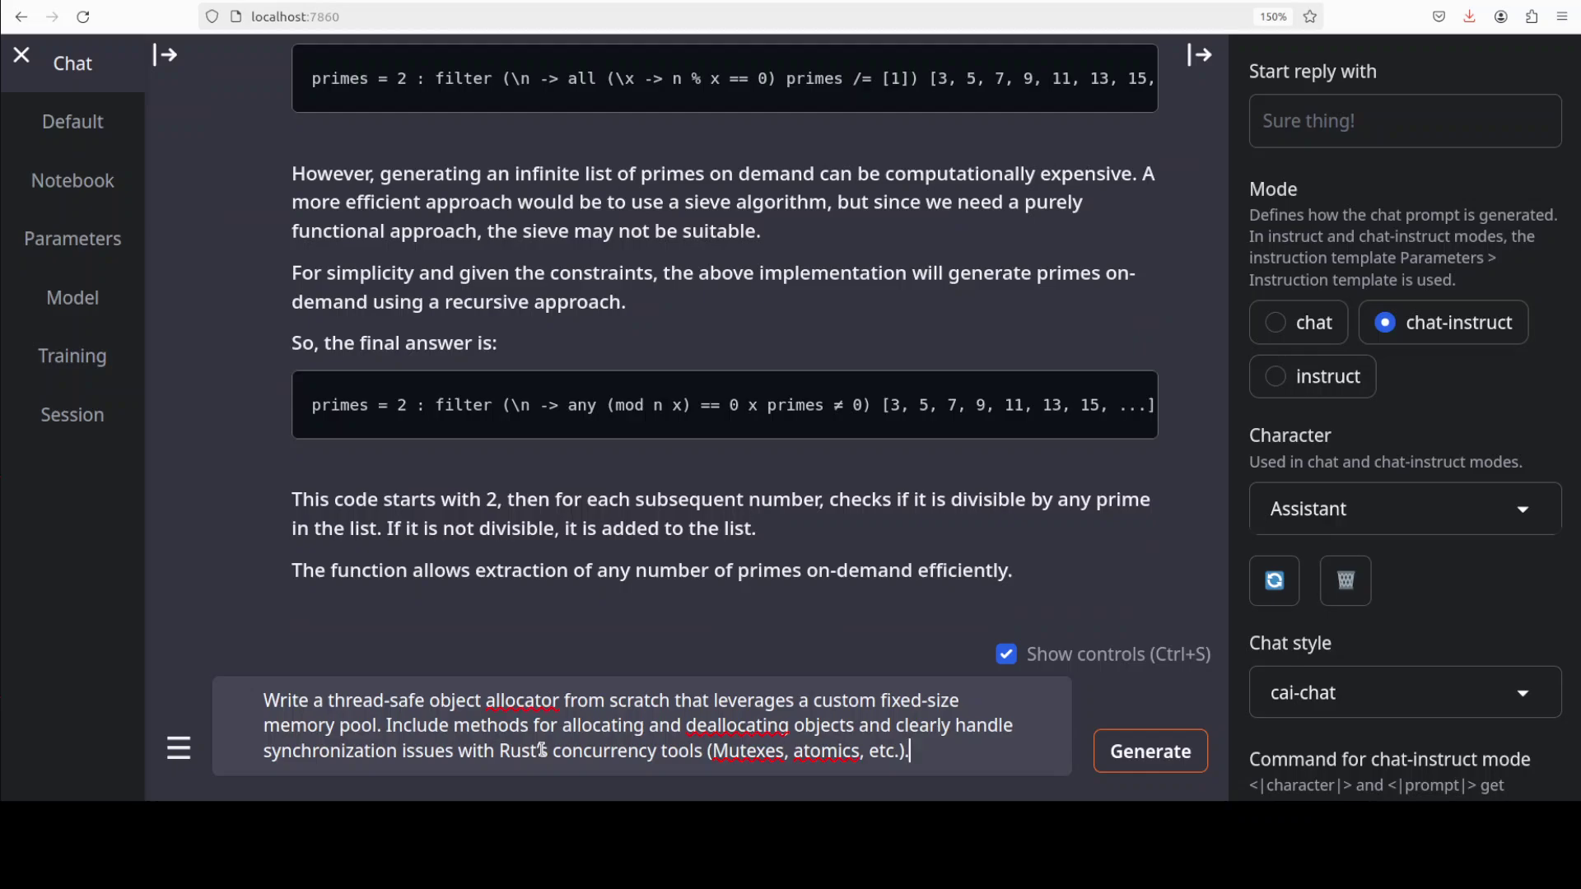
pyautogui.press('Return')
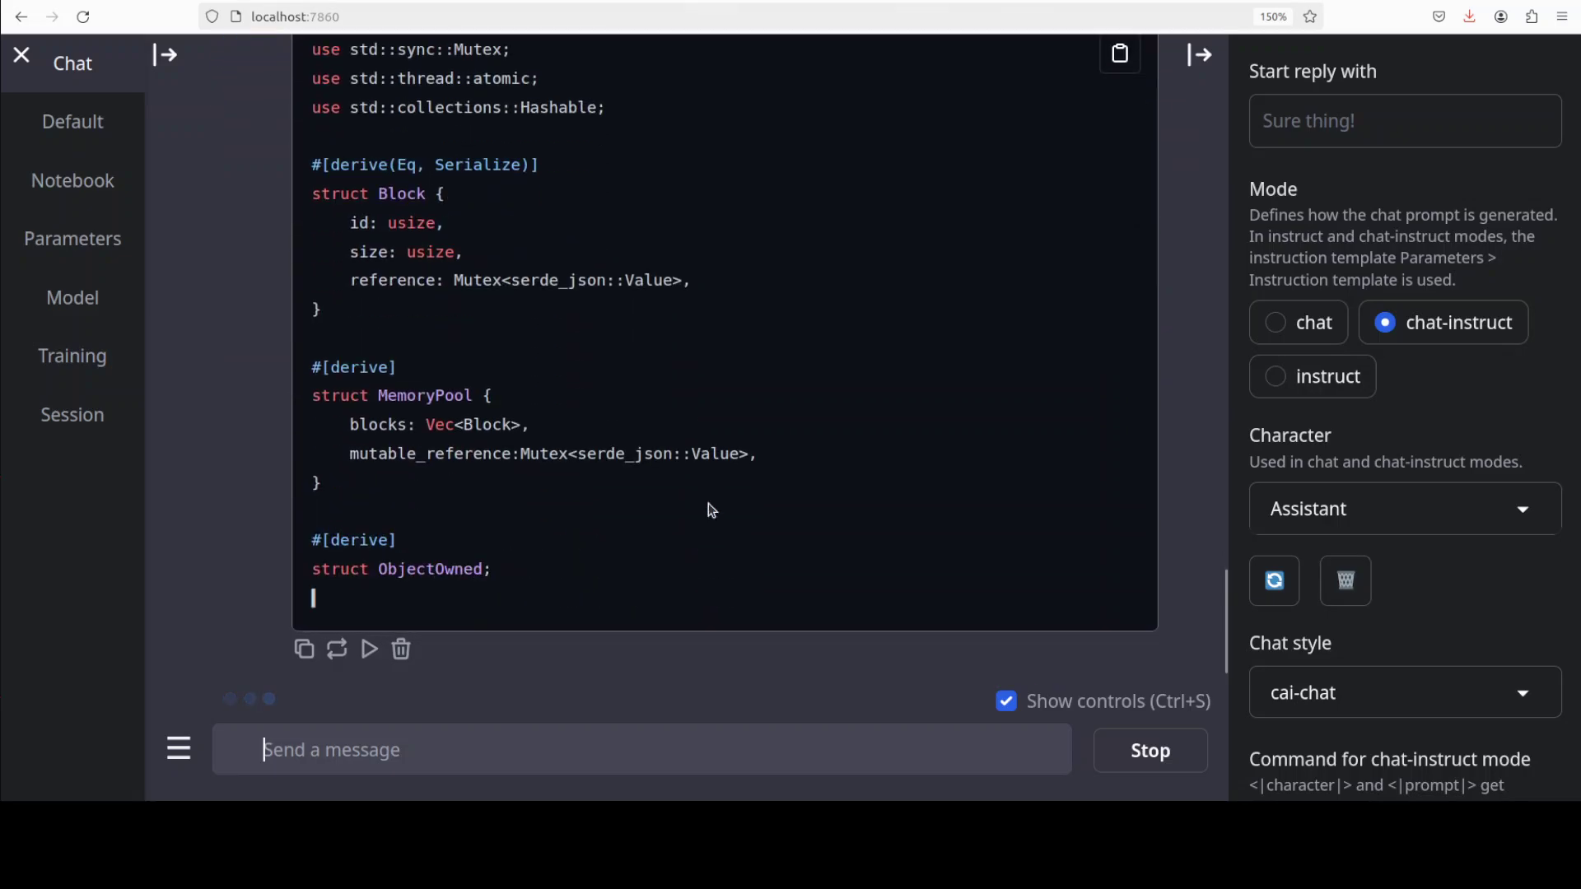
pyautogui.scroll(3, 730, 482)
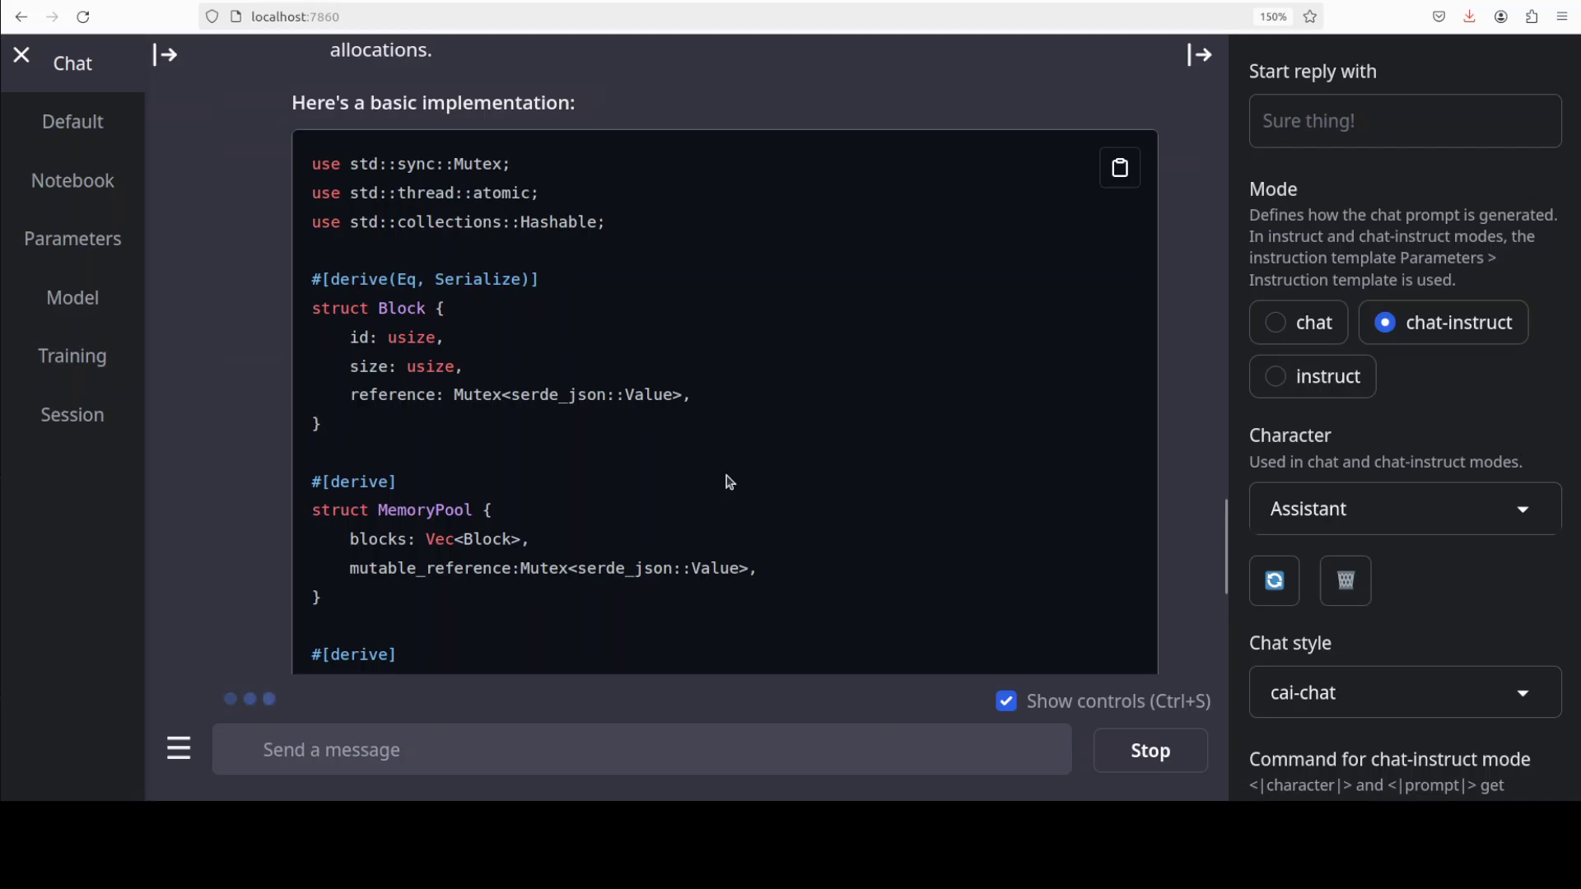
pyautogui.scroll(-2, 729, 483)
pyautogui.scroll(-4, 726, 466)
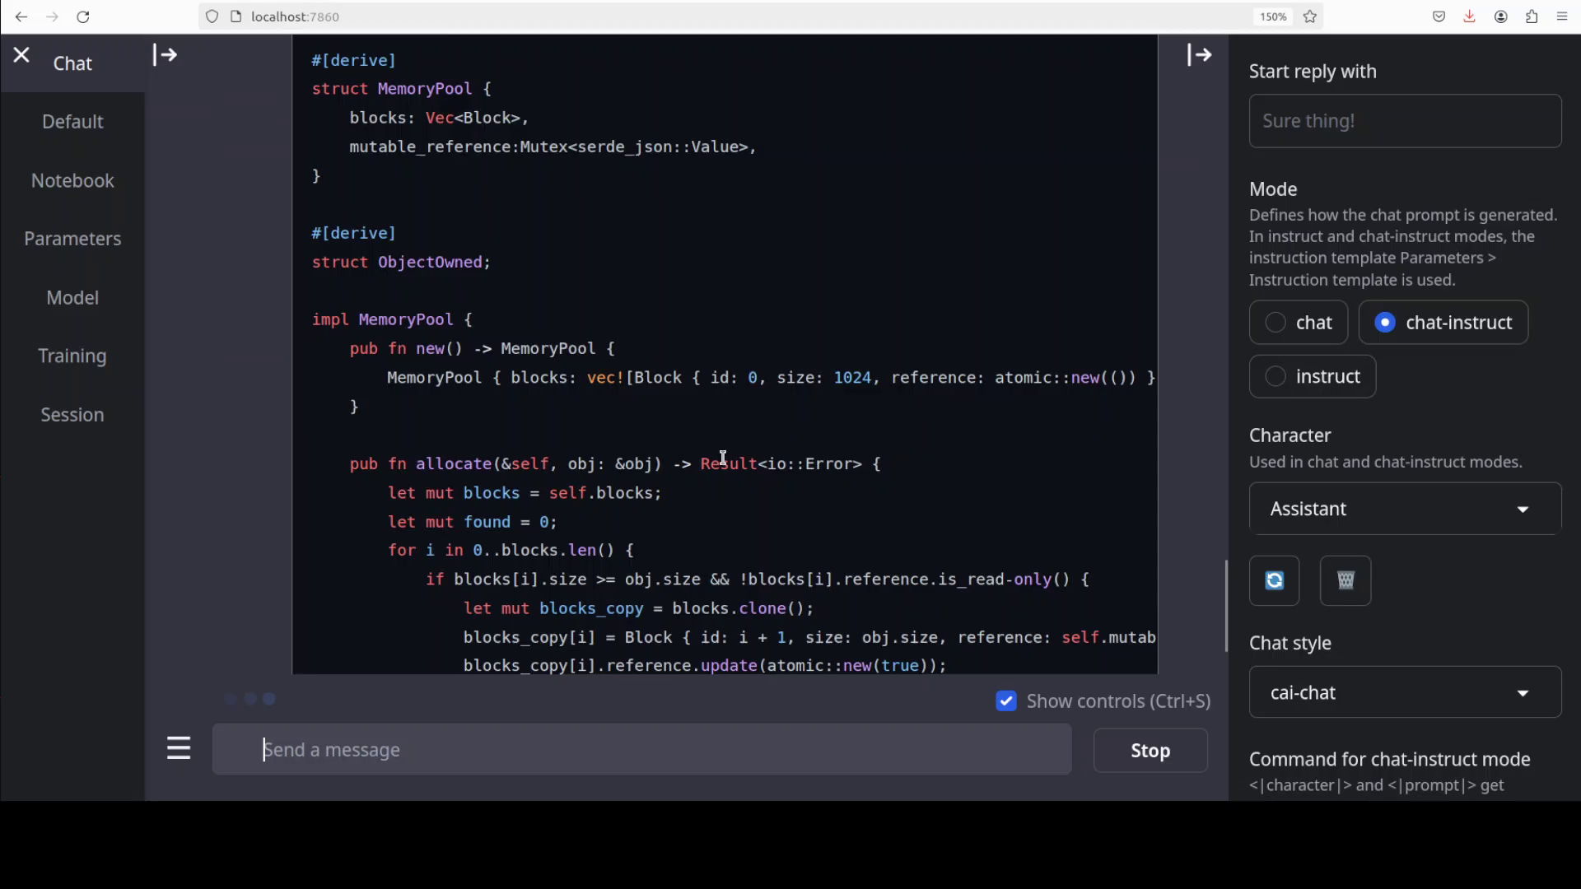
pyautogui.scroll(-2, 750, 449)
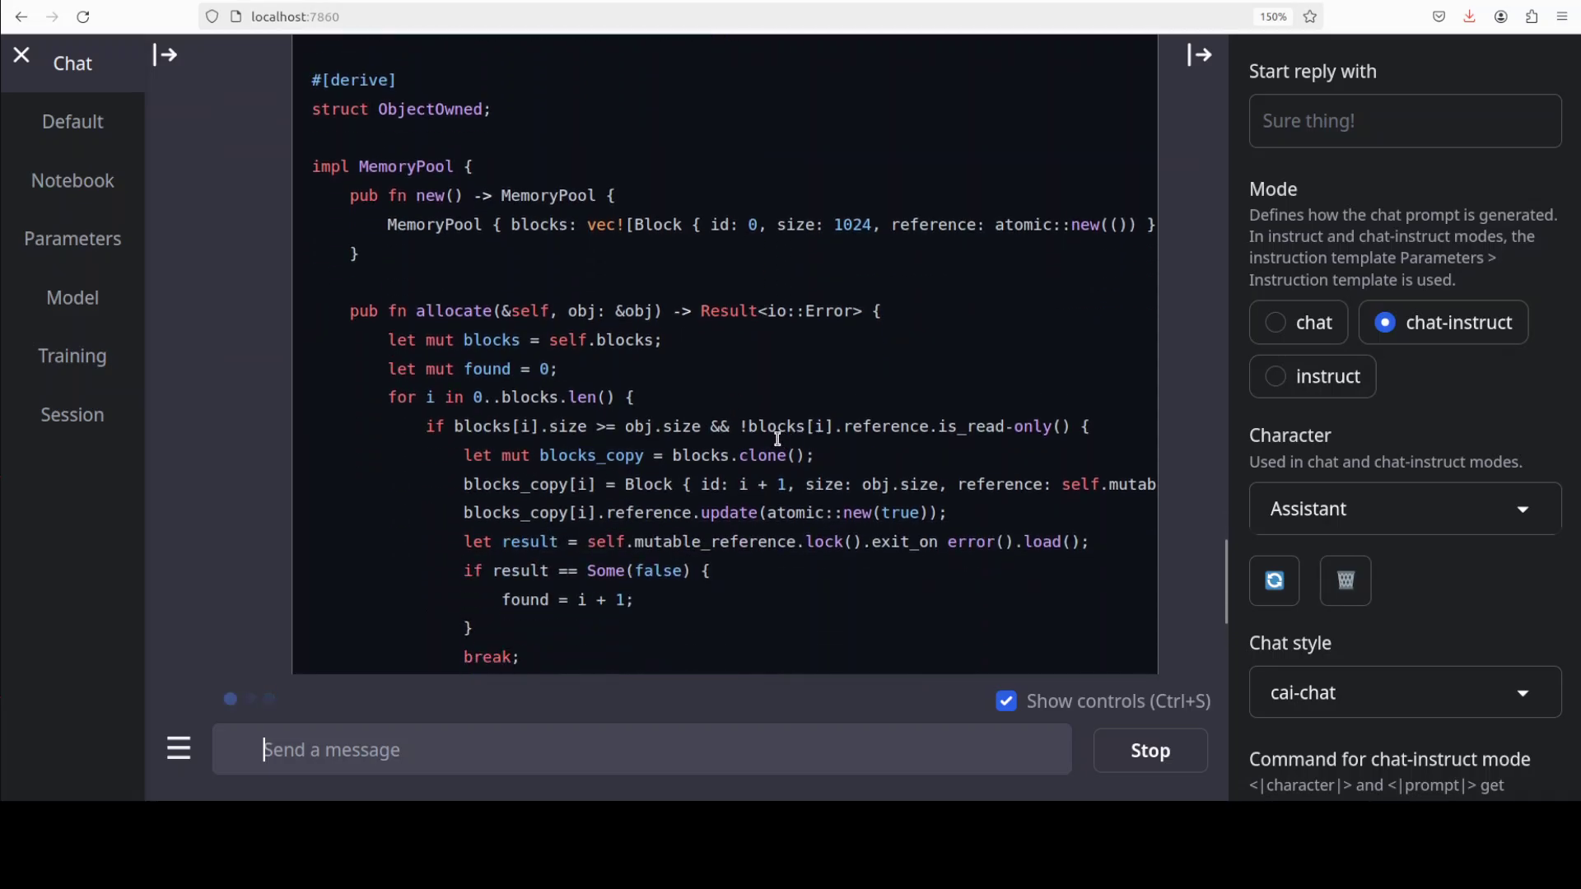
pyautogui.scroll(-4, 780, 441)
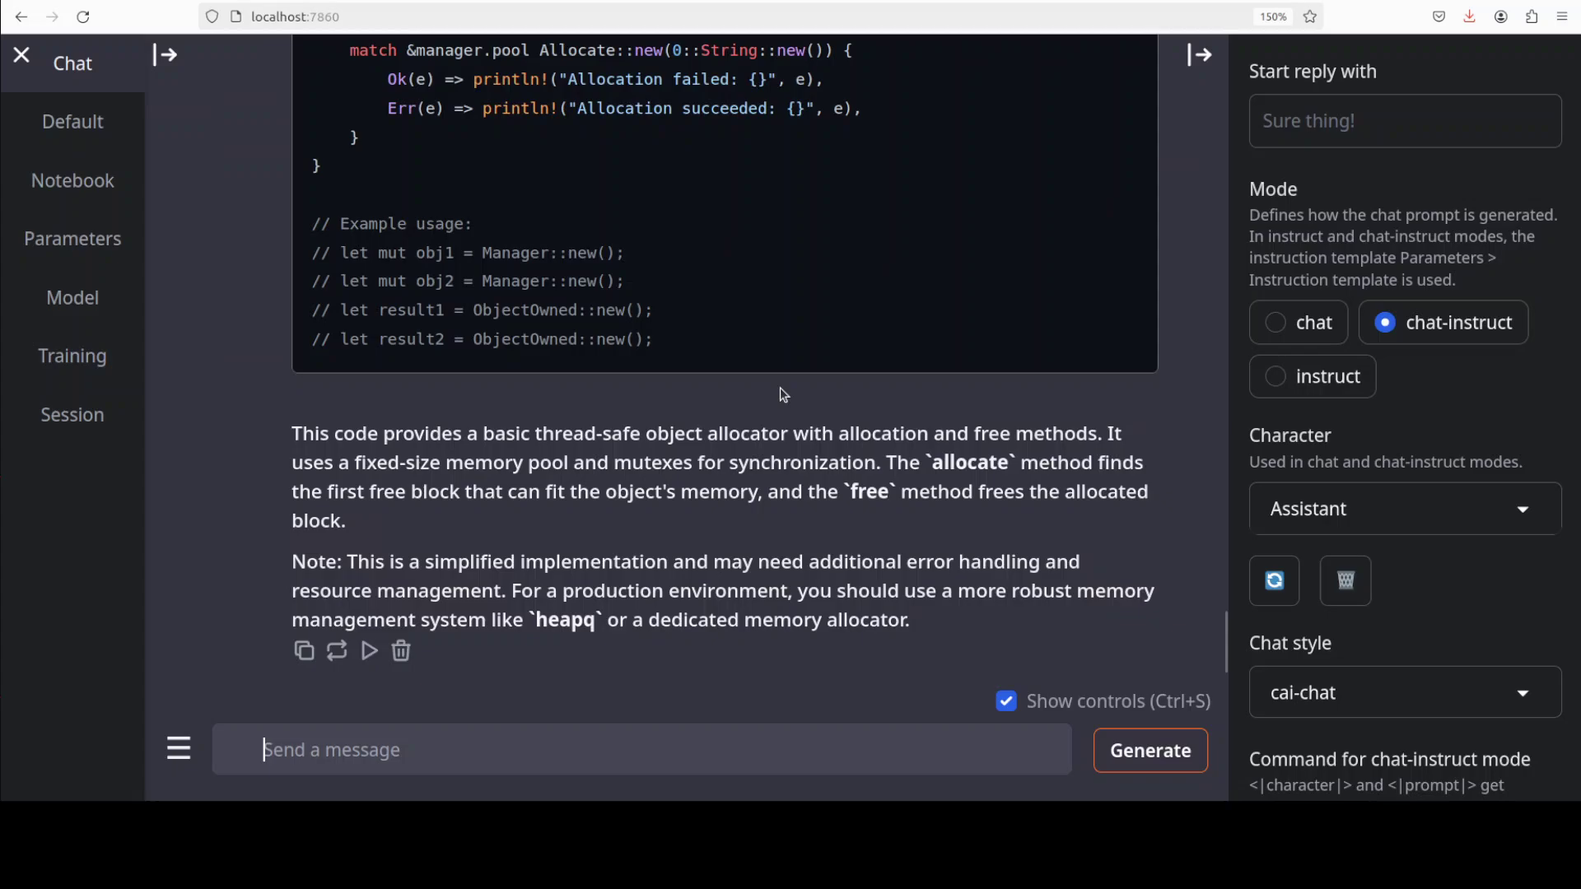
pyautogui.scroll(7, 785, 395)
pyautogui.scroll(-3, 784, 396)
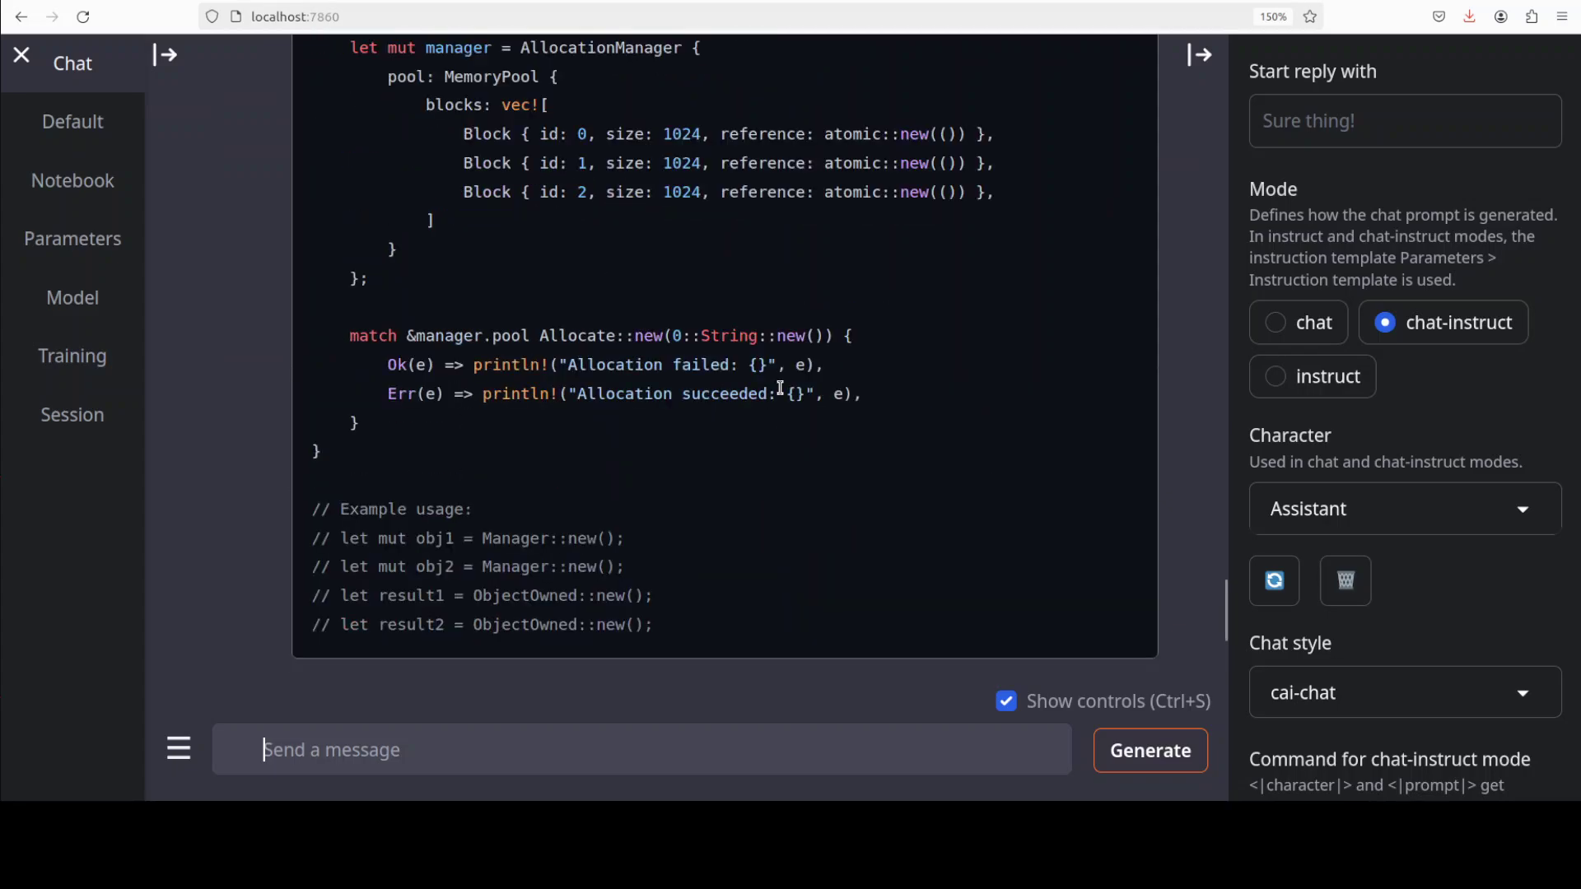
pyautogui.scroll(-3, 781, 389)
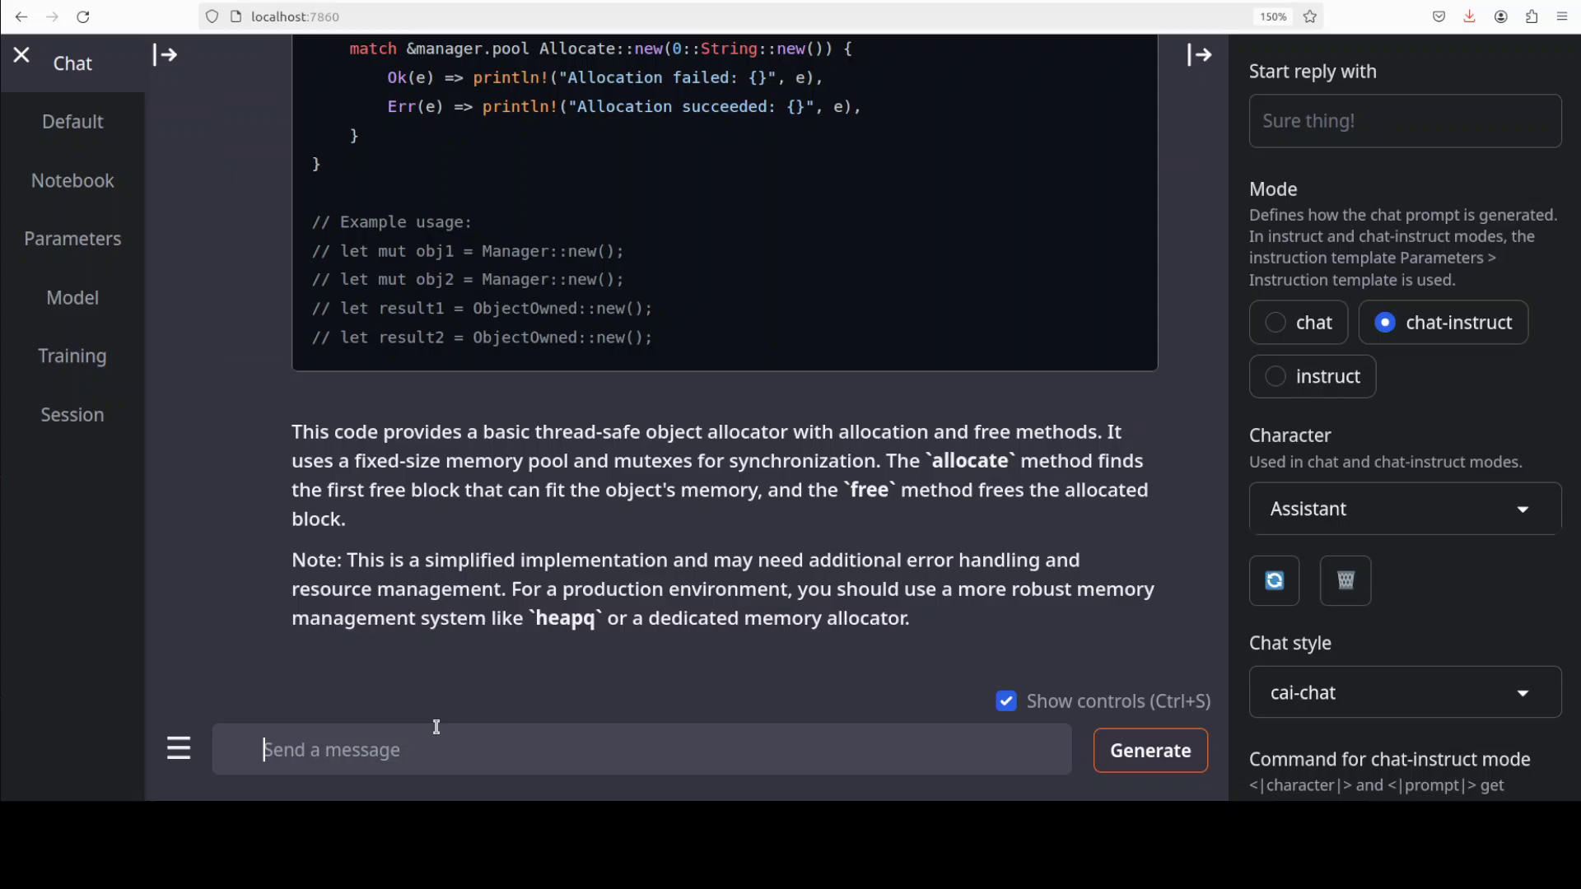
# Step: Generate the COBOL read-sort-merge outline, then stage the Q# quantum teleportation prompt
pyautogui.write('Write a COBOL procedure that reads, sorts, and merges data from three external flat files. Ensure strict formatting rules, boundary checks, and high-performance I/O operations suitable for bank transactional systems of the late twentieth century.')
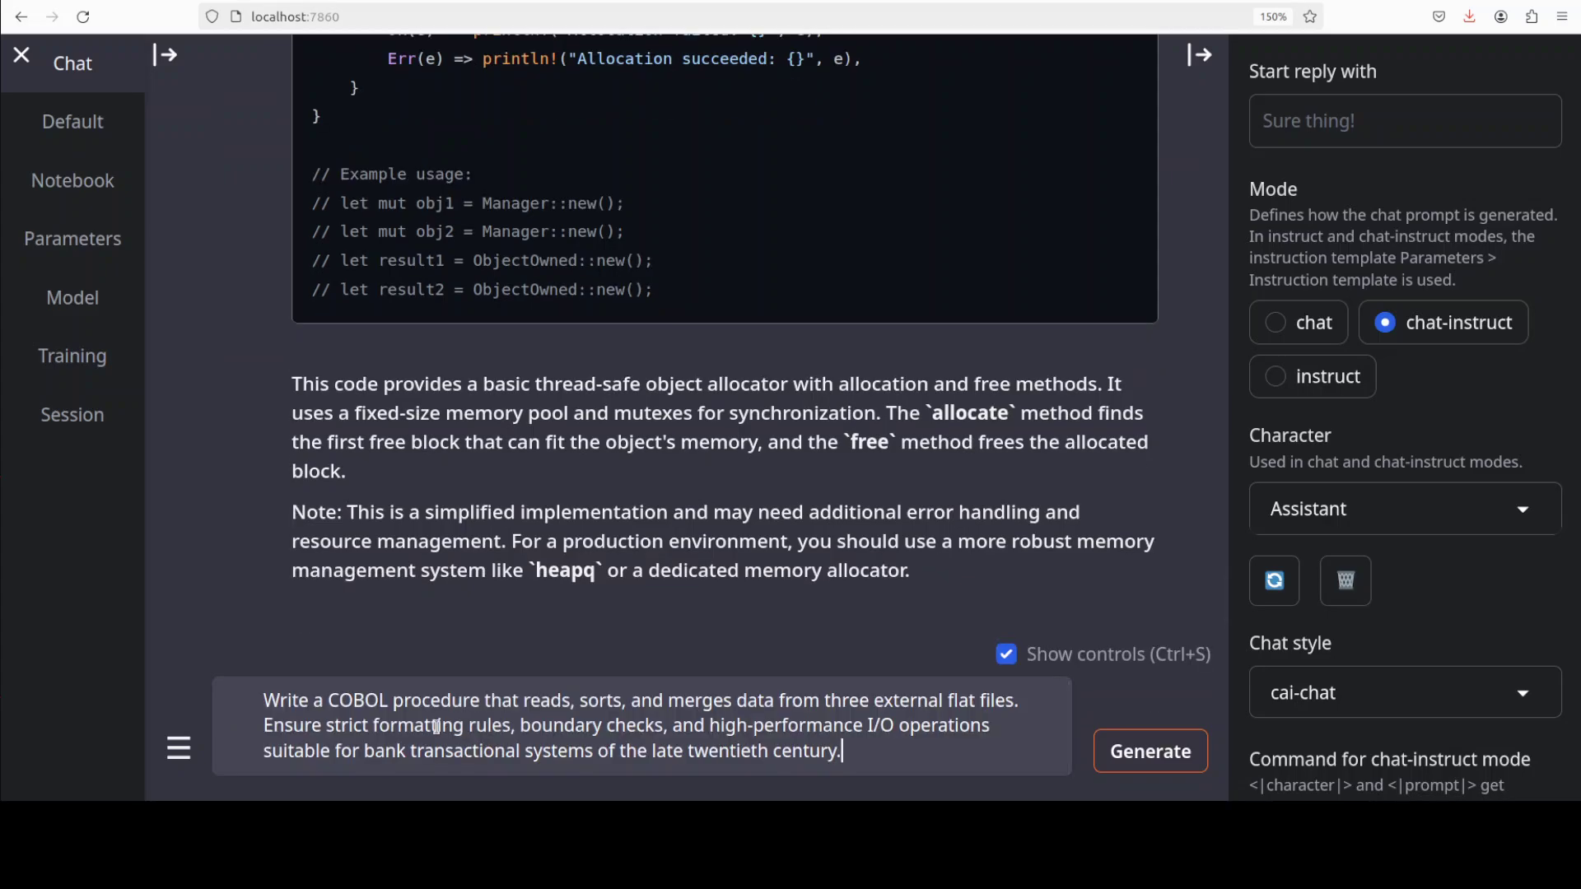
pyautogui.press('Return')
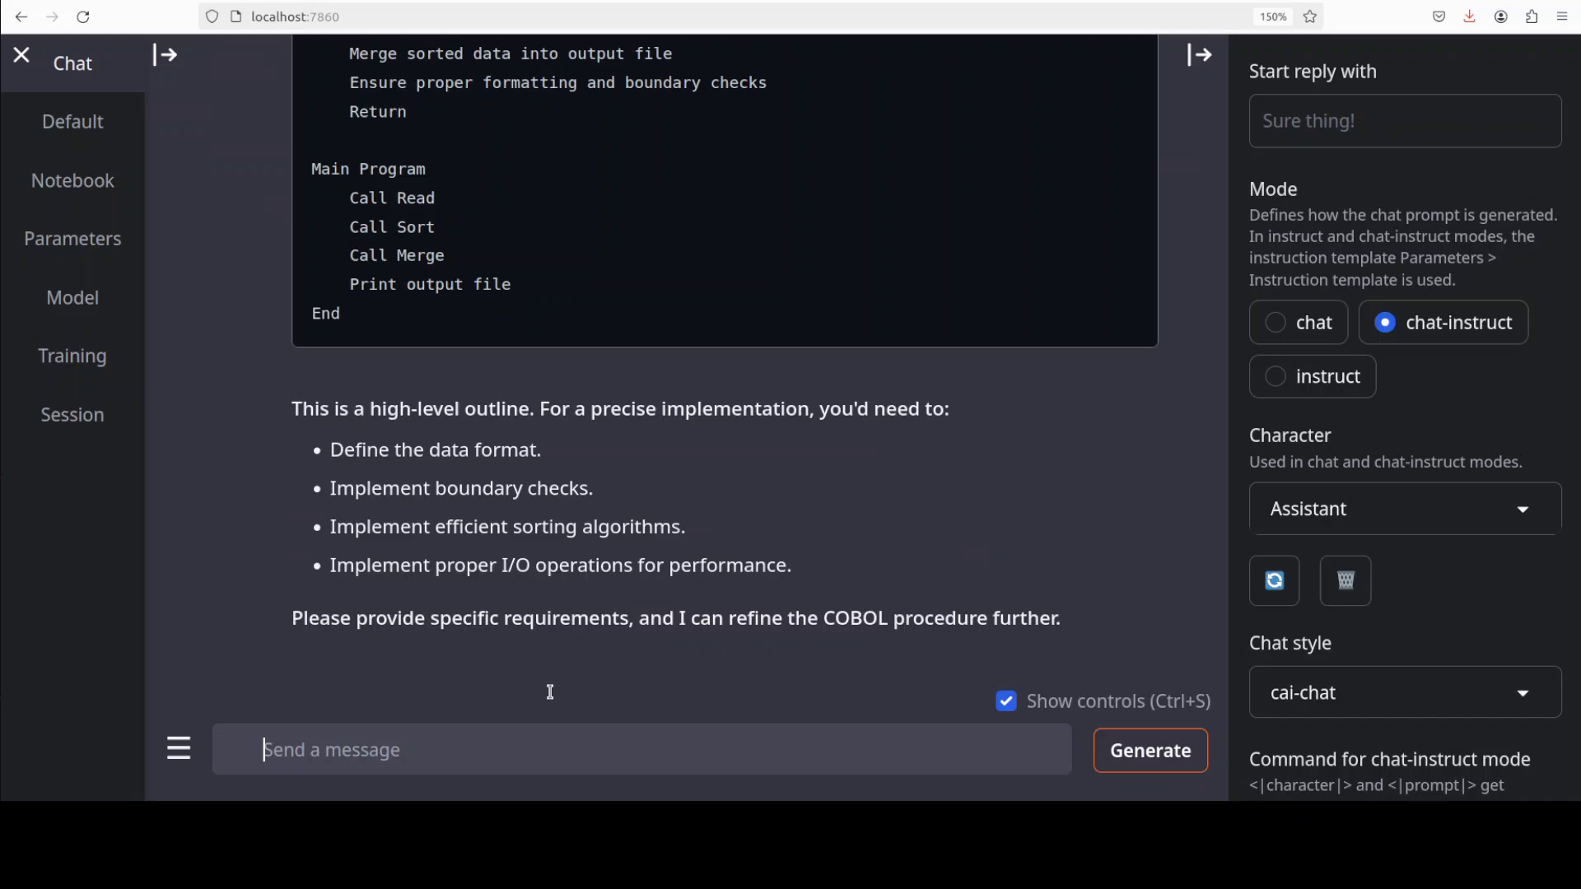
pyautogui.write('Program in Q# a highly-efficient circuit that demonstrates a quantum teleportation protocol involving multiple qubits. Clearly define your Quantum Registers, classical measurements, and Quantum entanglement logic to ensure reliable teleportation.')
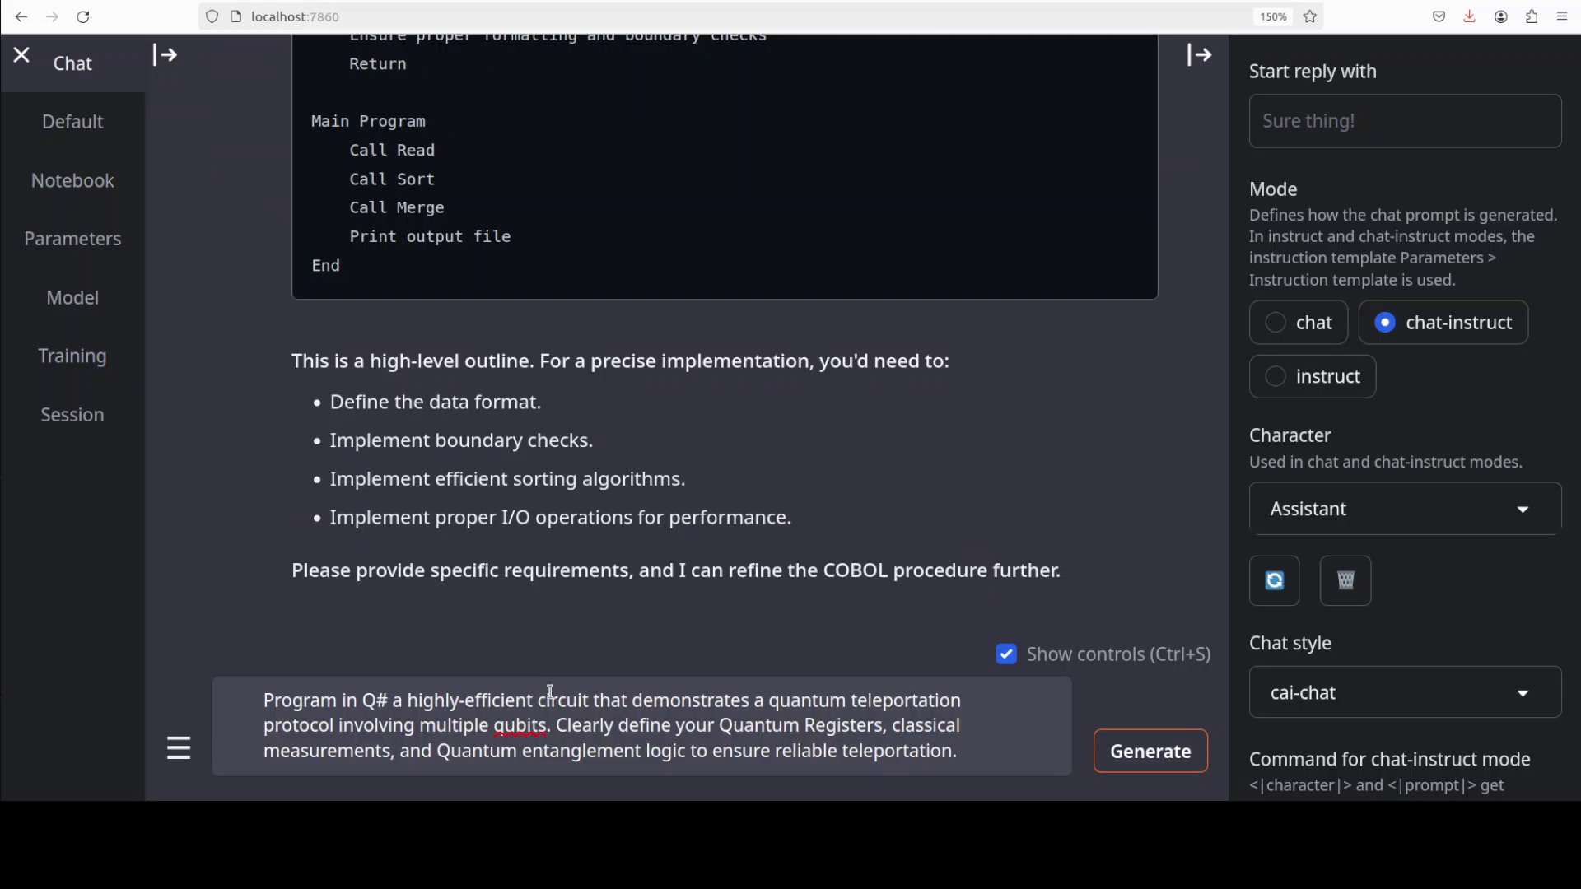
# Step: Send the Q# teleportation prompt and review the high-level code outline ZR1 returns
pyautogui.press('Return')
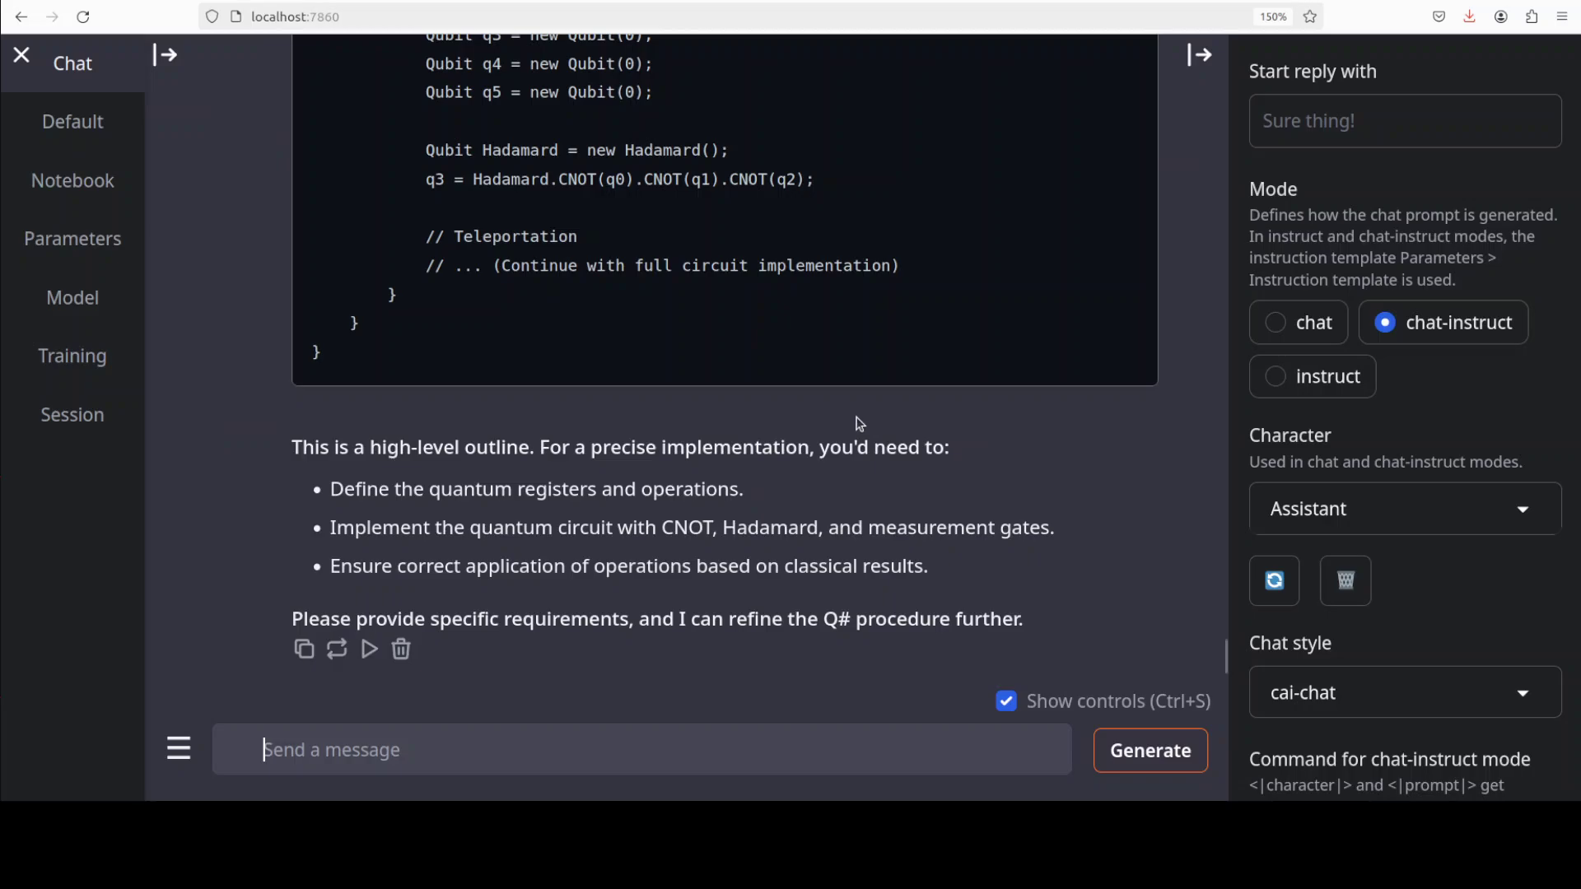
pyautogui.scroll(3, 858, 436)
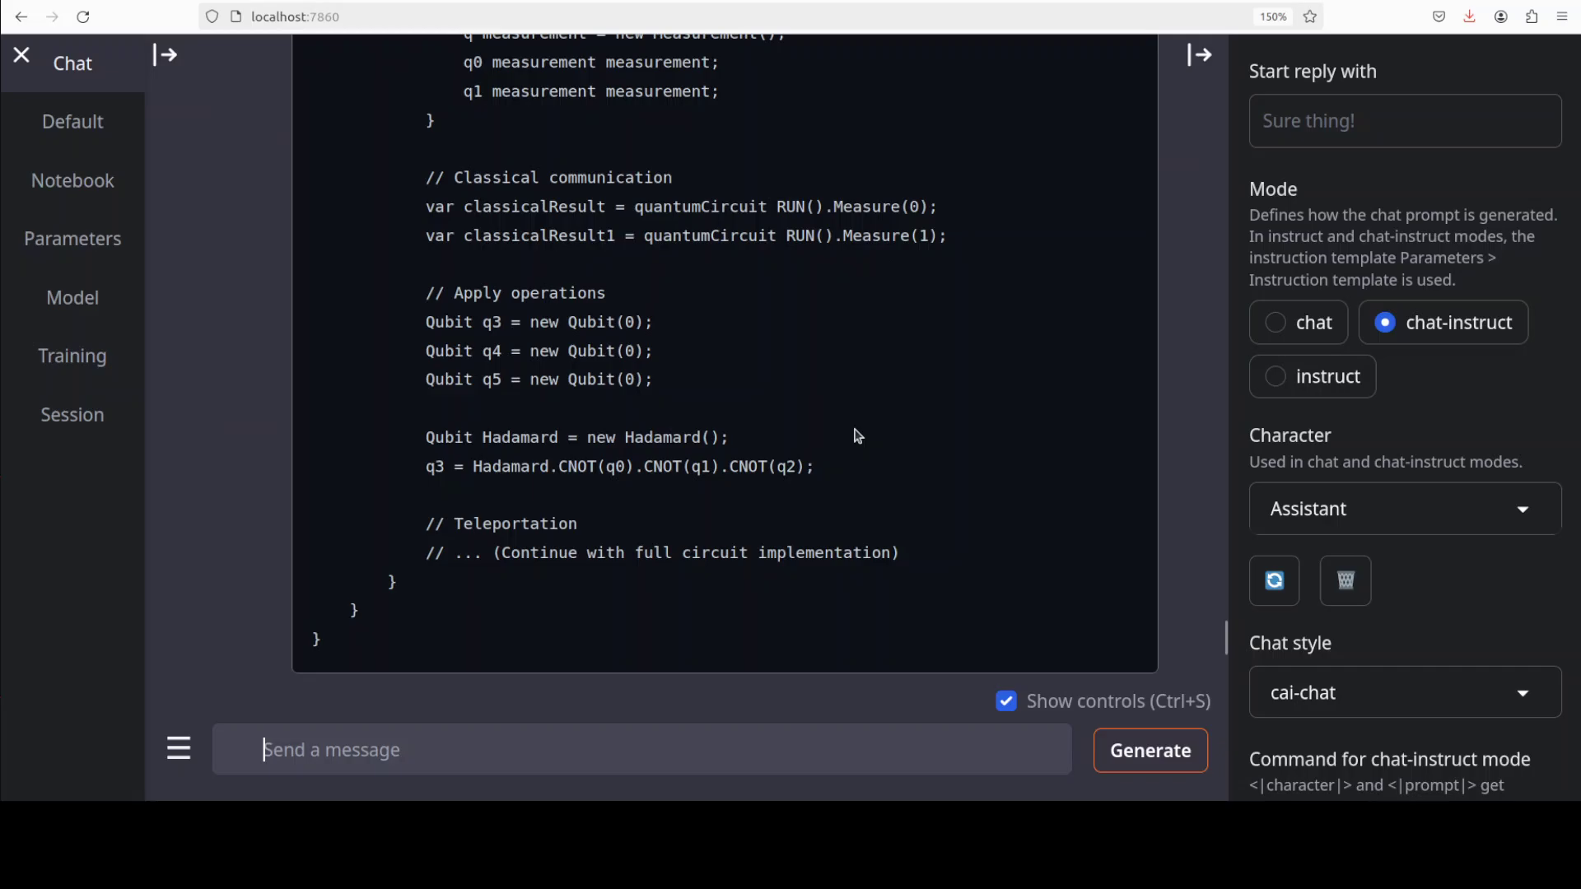
pyautogui.scroll(10, 859, 437)
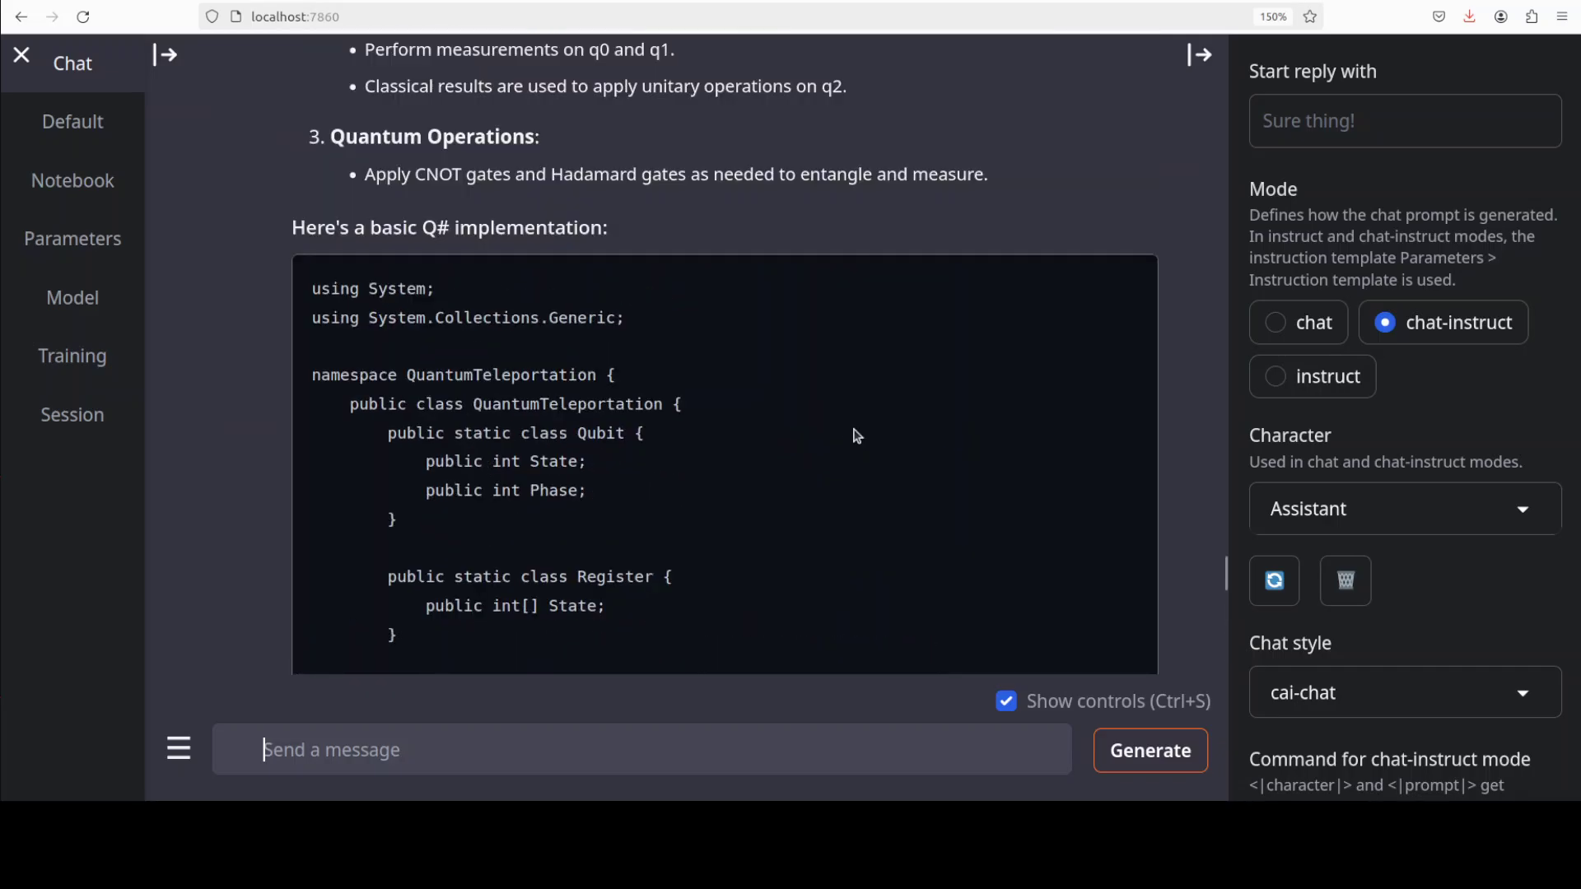
pyautogui.scroll(-10, 858, 436)
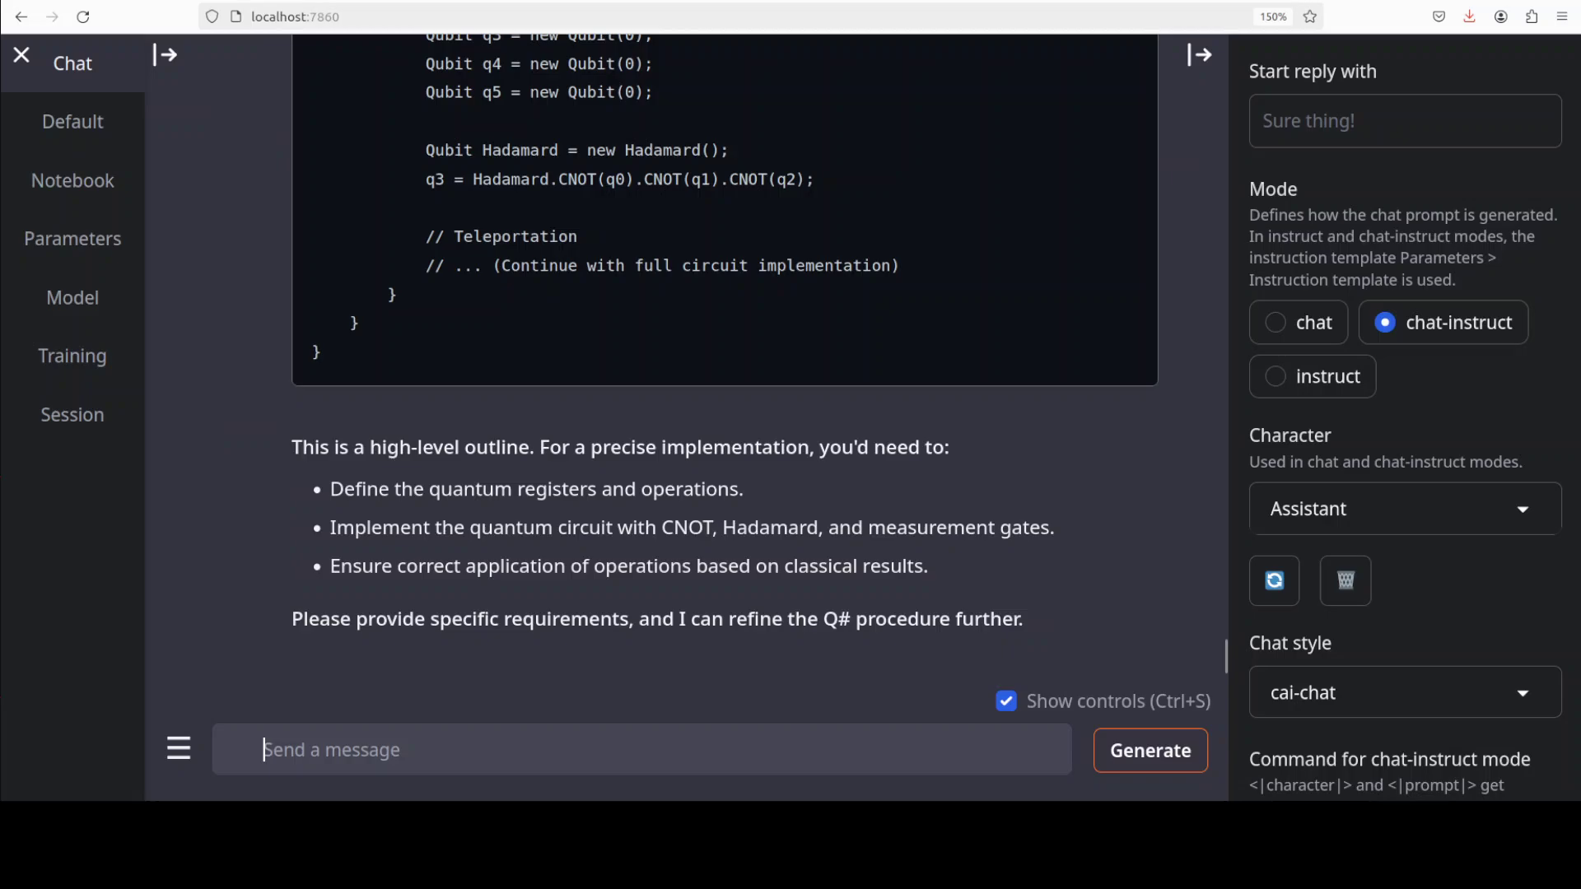
# Step: Submit the Julia dynamic Bayesian belief-network prompt with interactive visualisation
pyautogui.moveTo(437, 661)
pyautogui.write('Implement a dynamic Bayesian belief network in Julia capable of performing probabilistic inference to predict outcomes based on large datasets. Visualize the inference results interactively using advanced plotting libraries to enhance interpretability.')
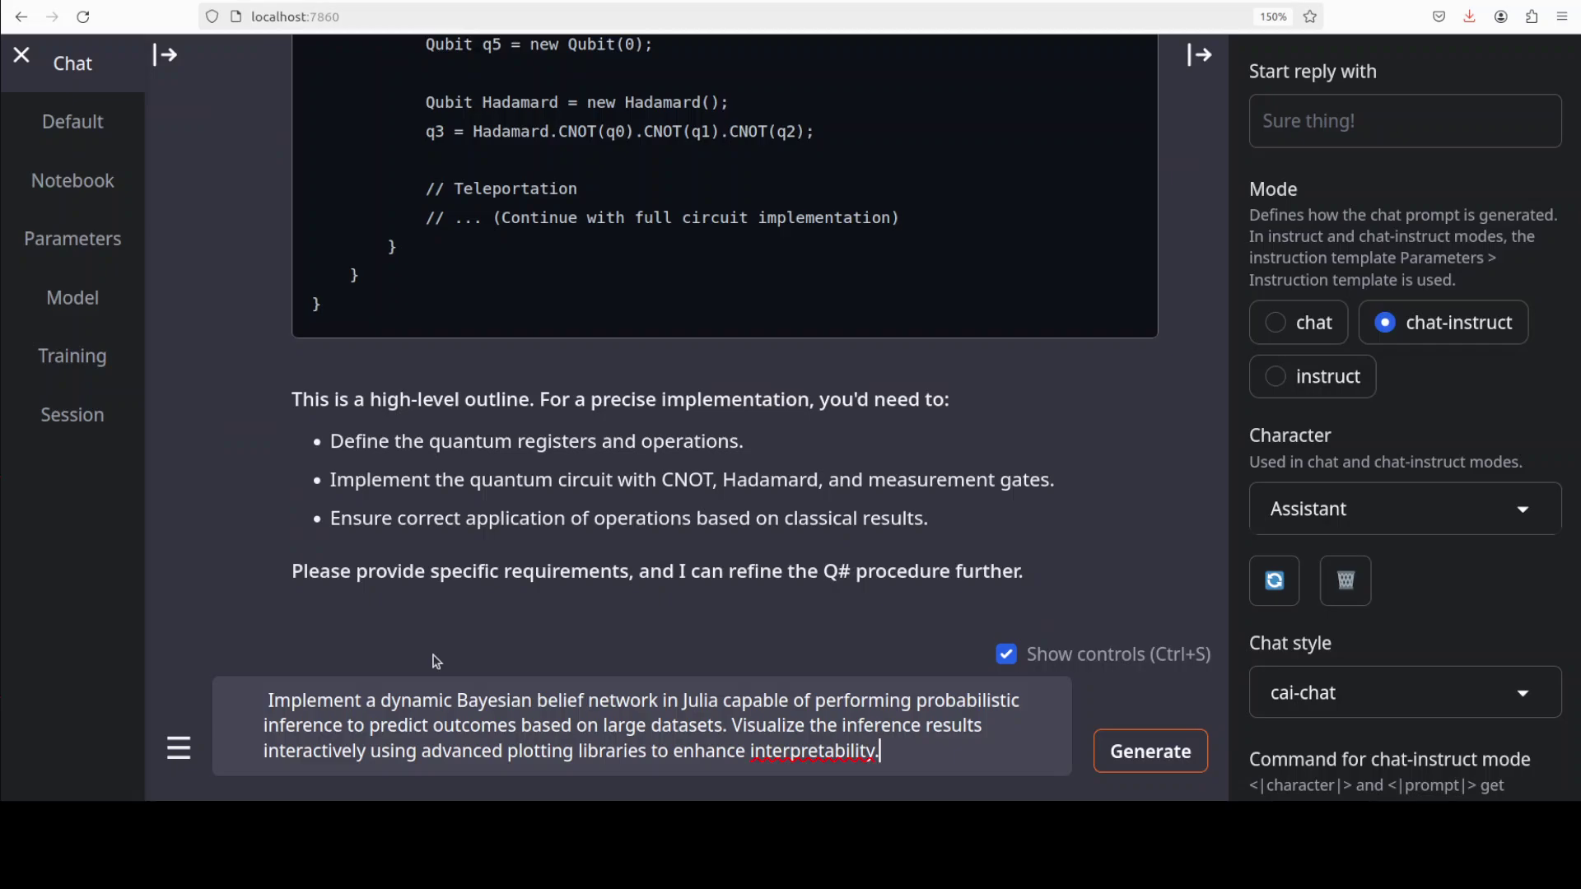
pyautogui.press('Return')
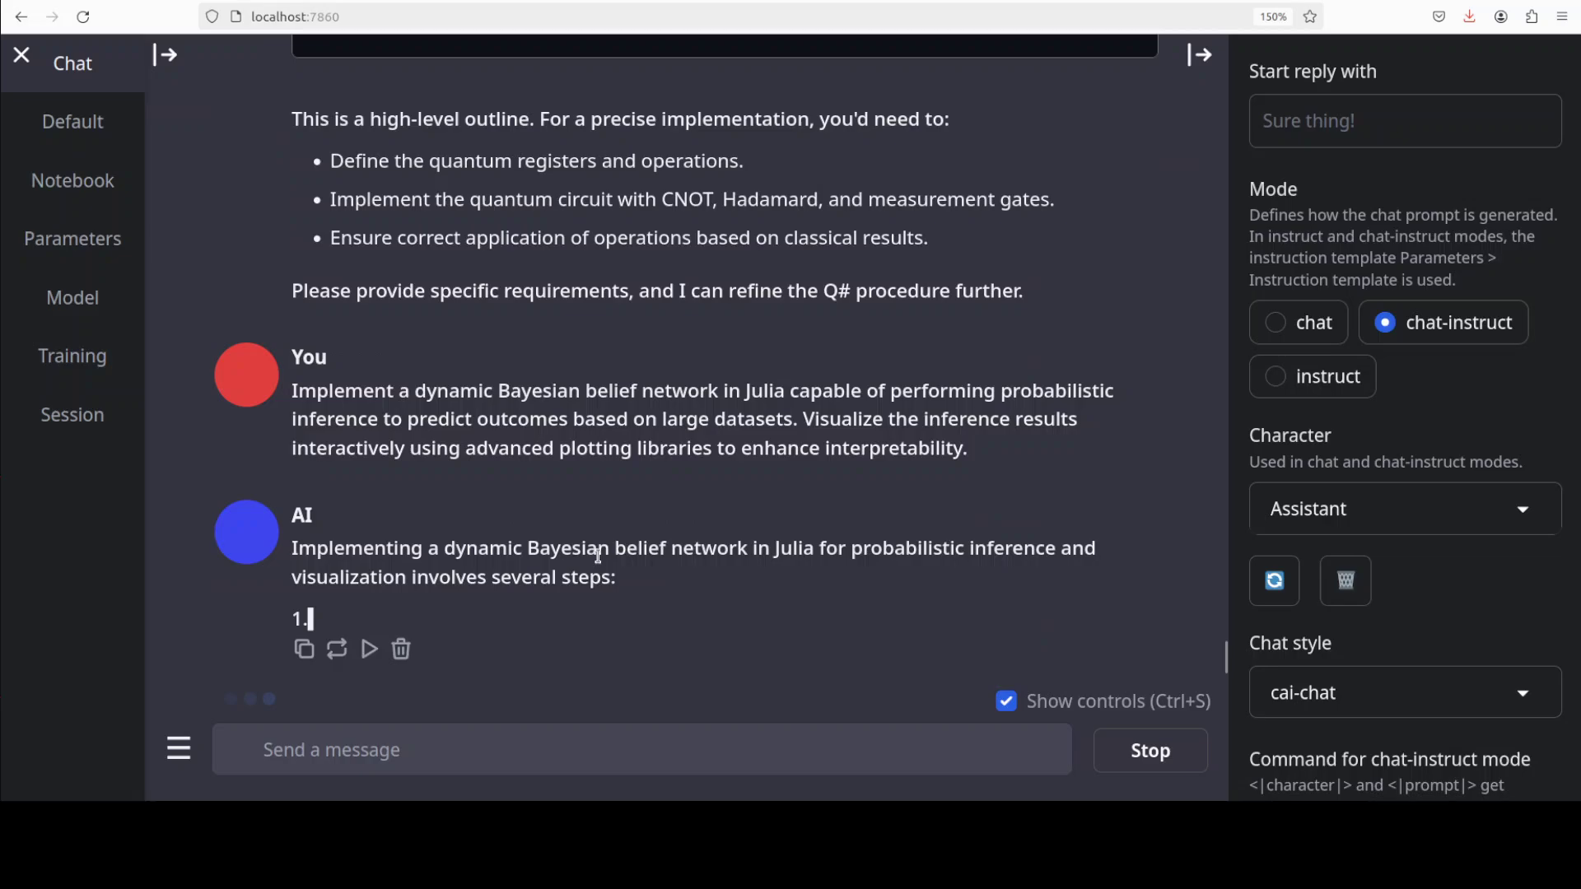